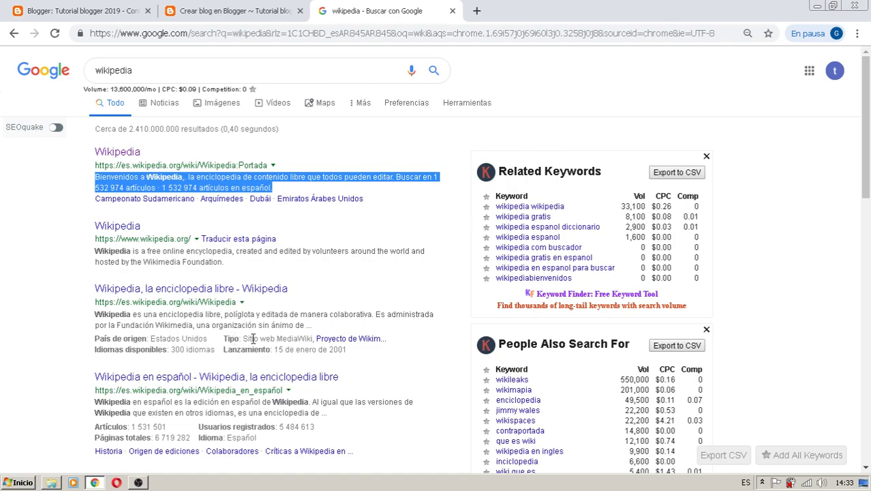
Review the Google results for wikipedia and return to the blog post "Crear blog en Blogger".
{"action": "scroll", "coordinate": [253, 339], "scroll_direction": "down", "scroll_amount": 6}
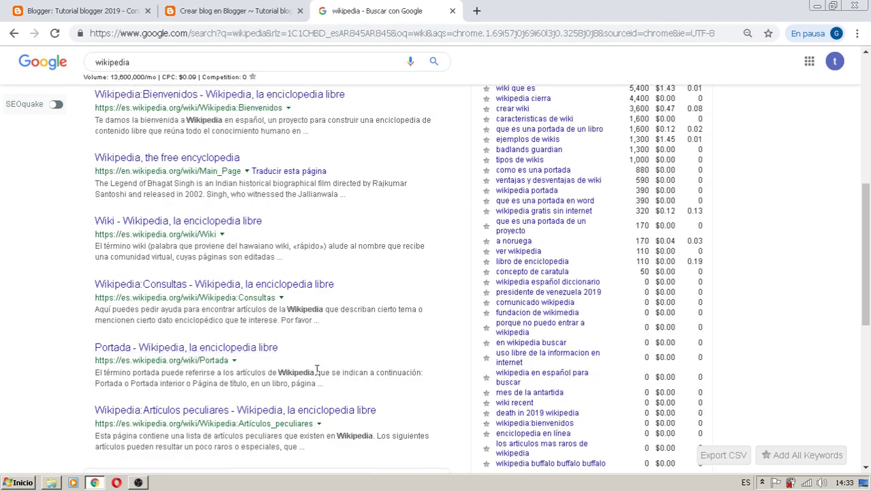
{"action": "scroll", "coordinate": [317, 369], "scroll_direction": "up", "scroll_amount": 4}
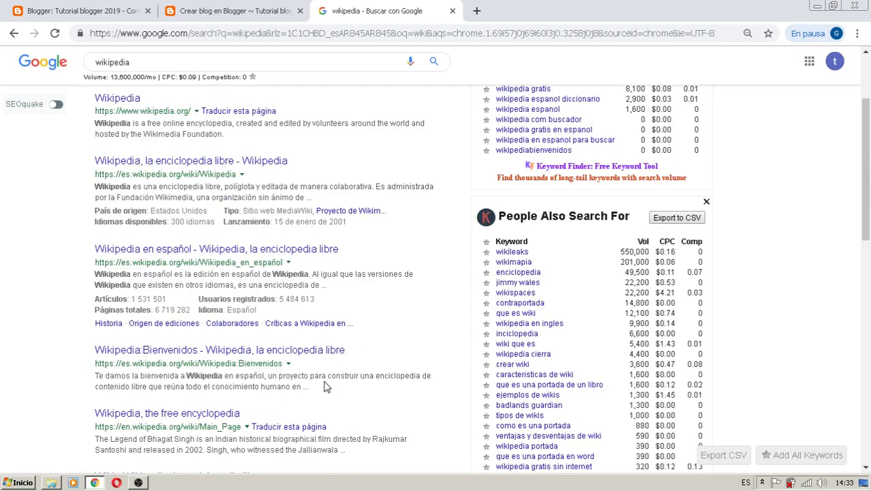
{"action": "scroll", "coordinate": [325, 386], "scroll_direction": "up", "scroll_amount": 2}
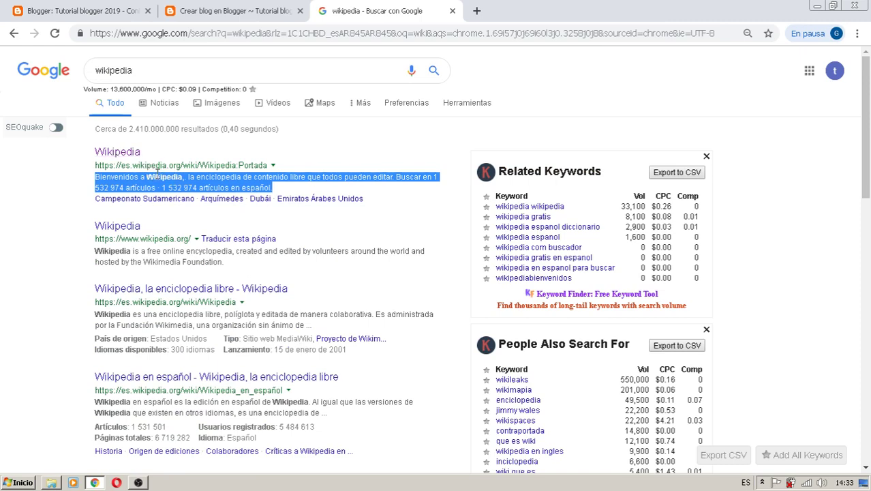
{"action": "left_click", "coordinate": [222, 11]}
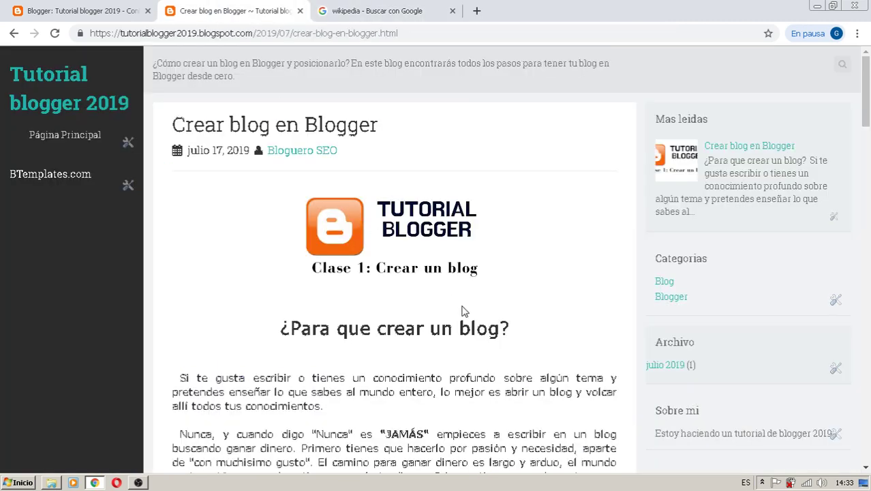
In the blog's basic settings, replace "todos los pasos" in the description with "un tutorial completo" and save the change.
{"action": "left_click", "coordinate": [67, 12]}
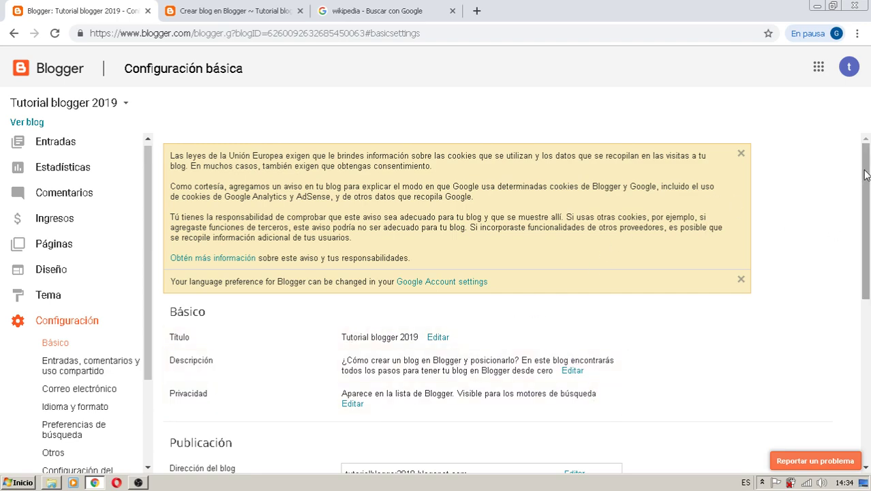
{"action": "left_click_drag", "start_coordinate": [866, 179], "coordinate": [866, 259]}
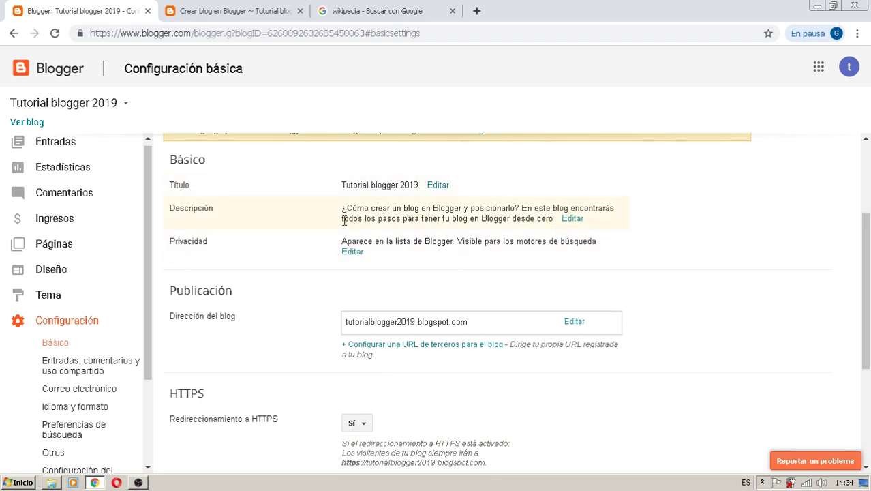
{"action": "left_click_drag", "start_coordinate": [342, 220], "coordinate": [394, 220]}
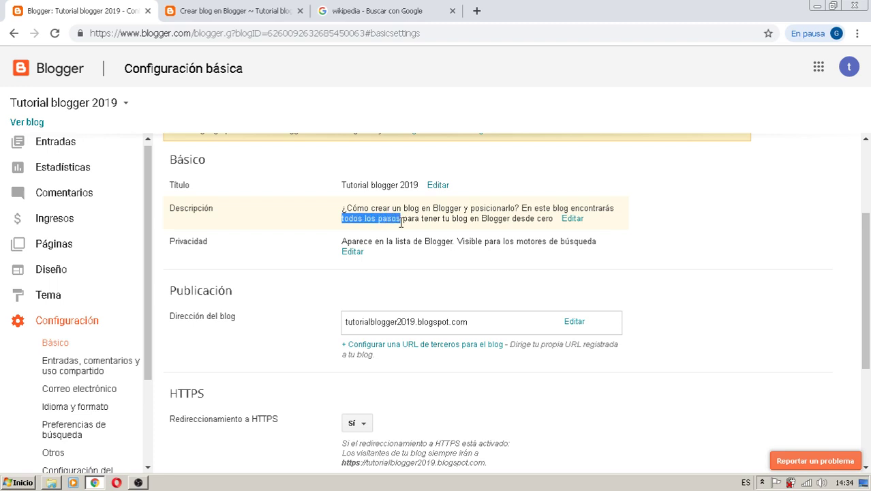
{"action": "scroll", "coordinate": [368, 244], "scroll_direction": "down", "scroll_amount": 3}
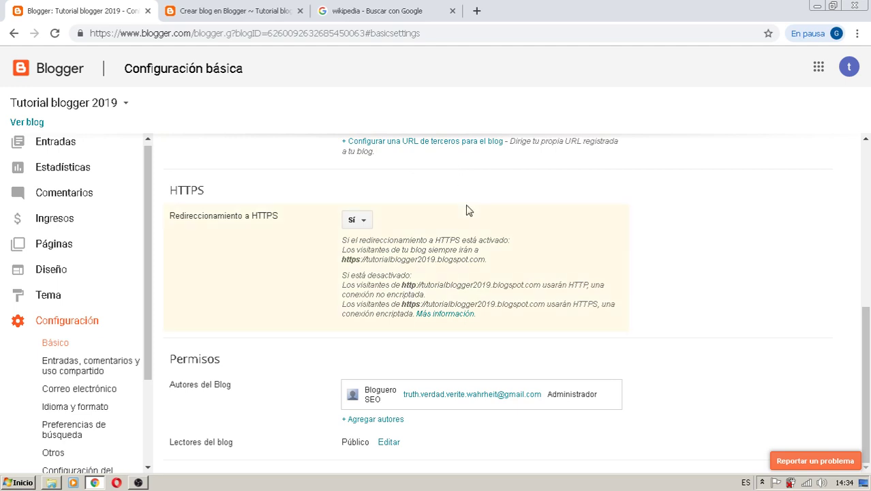
{"action": "left_click_drag", "start_coordinate": [864, 351], "coordinate": [864, 232]}
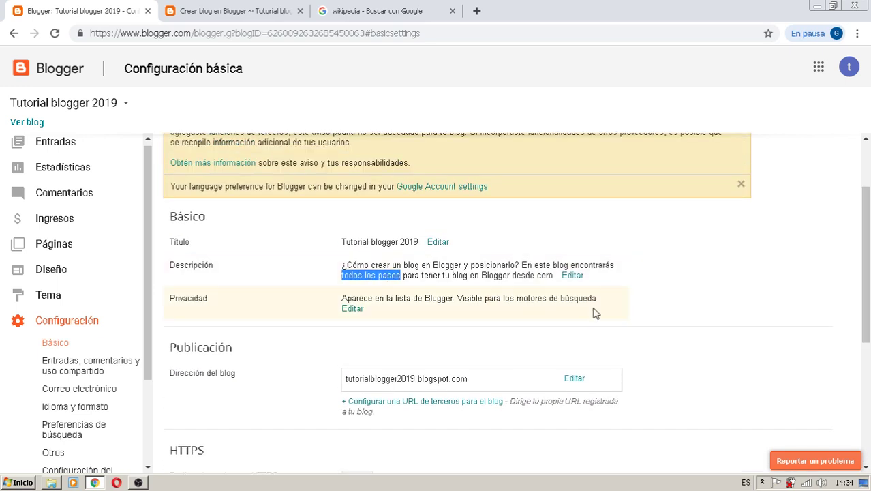
{"action": "left_click", "coordinate": [573, 276]}
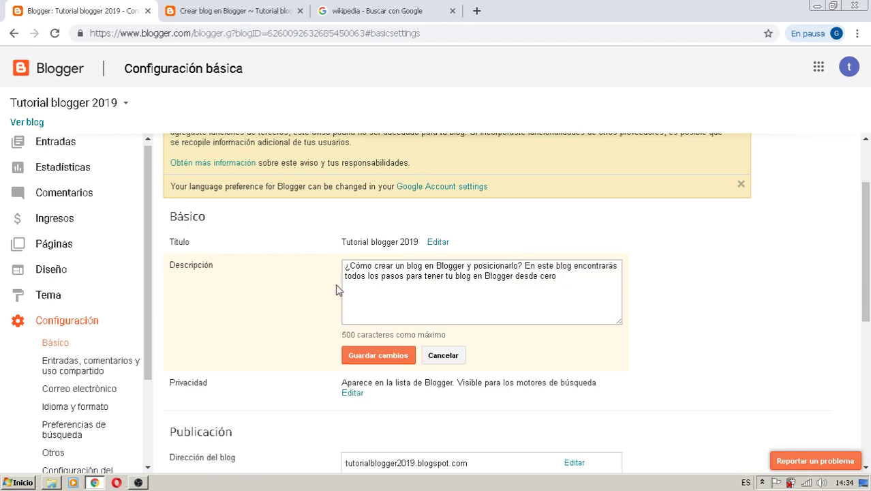
{"action": "left_click_drag", "start_coordinate": [345, 276], "coordinate": [406, 276]}
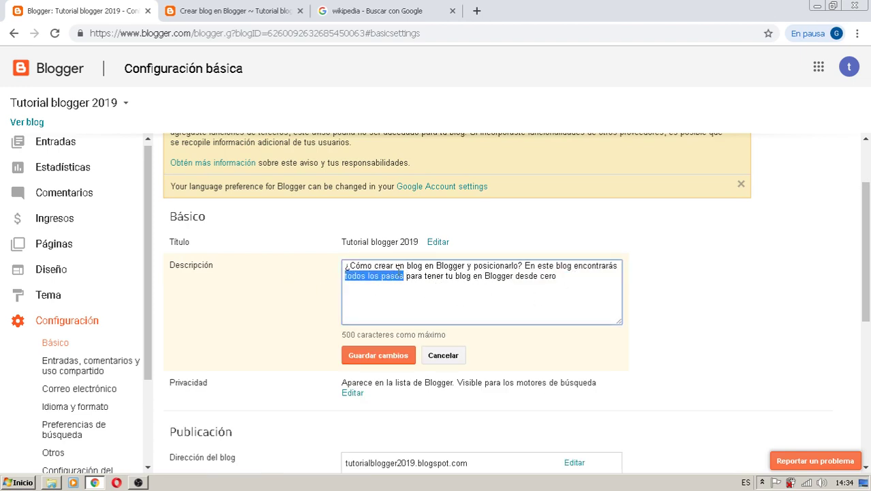
{"action": "type", "text": "un tutorial"}
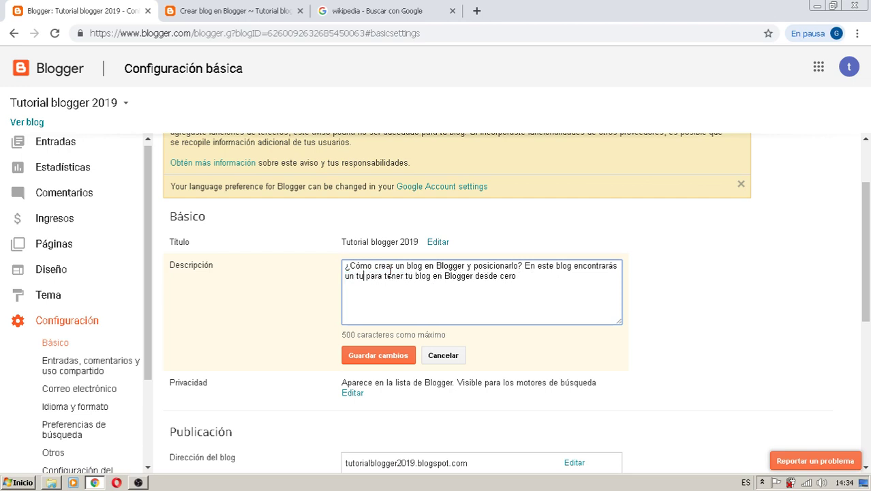
{"action": "type", "text": " completo"}
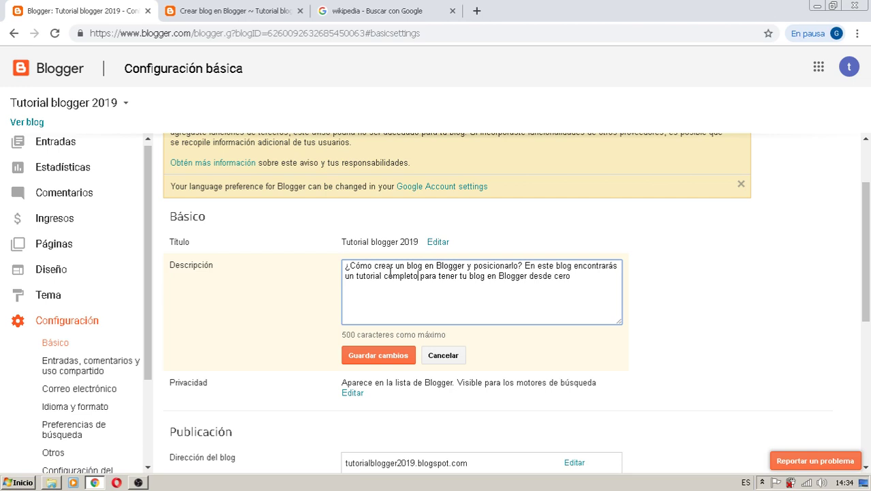
{"action": "left_click", "coordinate": [382, 357]}
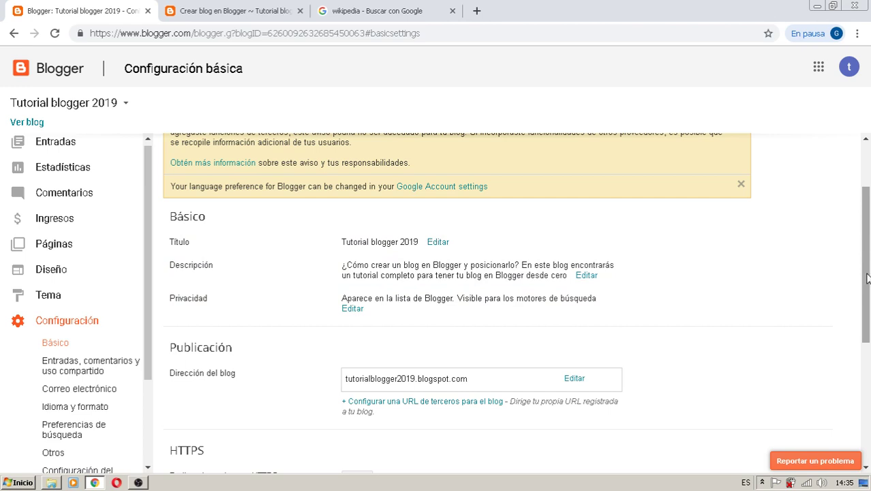
Review the blog's publishing and HTTPS options, its post and comment settings, and its language and format settings.
{"action": "left_click_drag", "start_coordinate": [866, 278], "coordinate": [869, 316]}
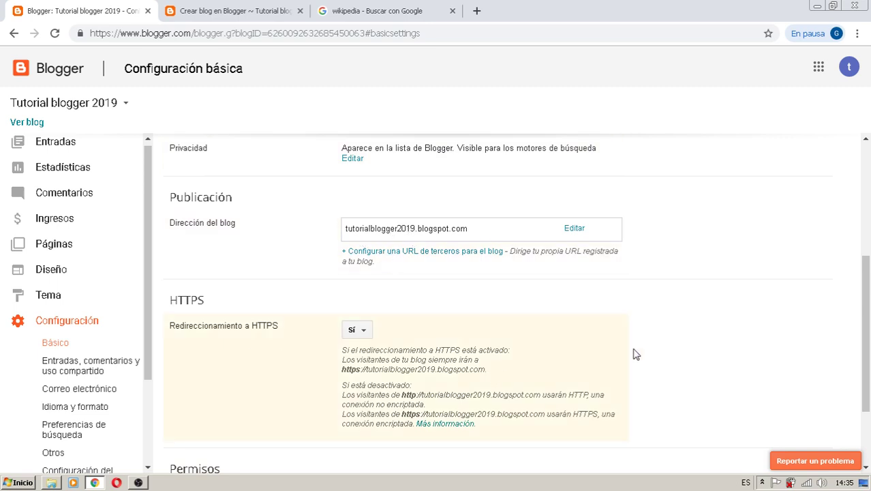
{"action": "mouse_move", "coordinate": [867, 246]}
{"action": "left_mouse_down"}
{"action": "mouse_move", "coordinate": [867, 270]}
{"action": "mouse_move", "coordinate": [867, 244]}
{"action": "left_mouse_up"}
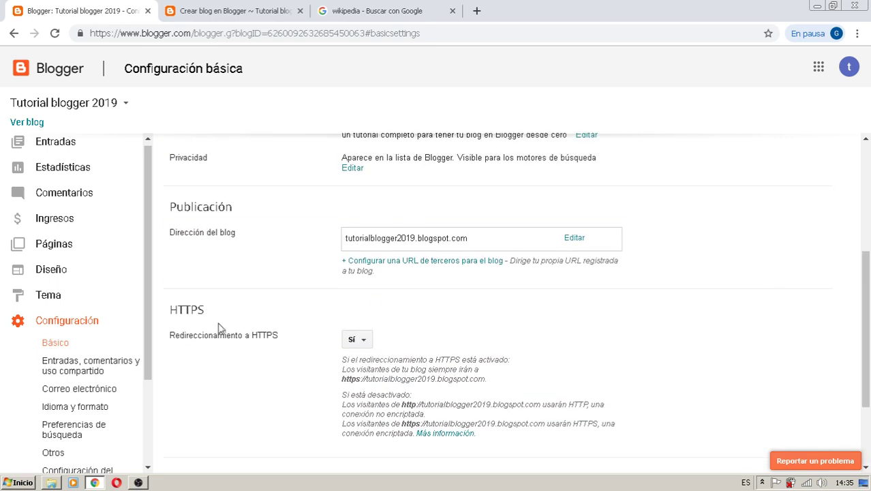
{"action": "left_click", "coordinate": [90, 375]}
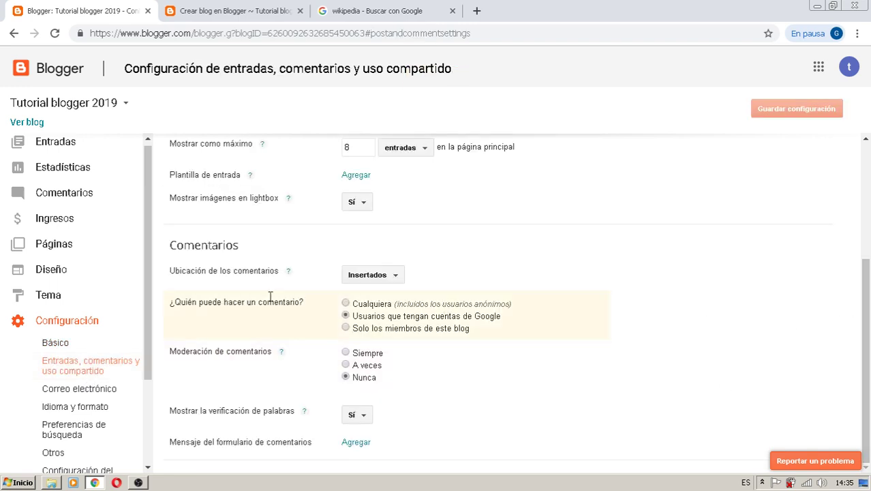
{"action": "left_click", "coordinate": [75, 407]}
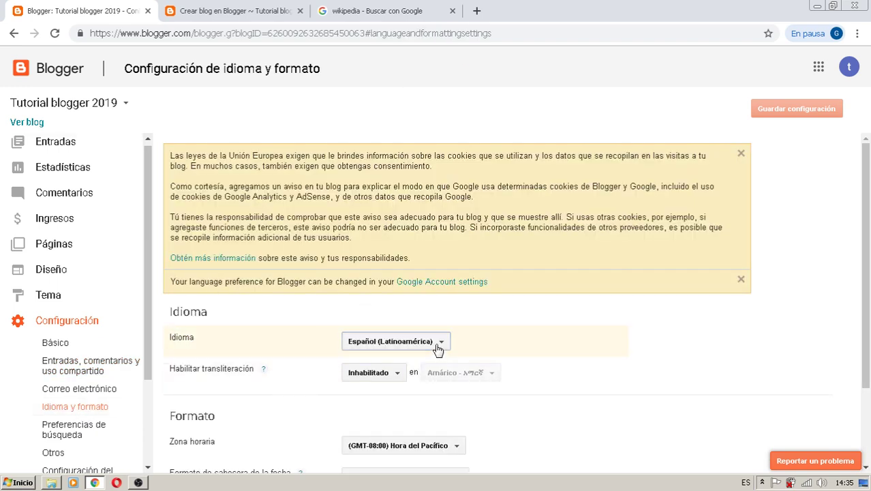
{"action": "left_click", "coordinate": [438, 348]}
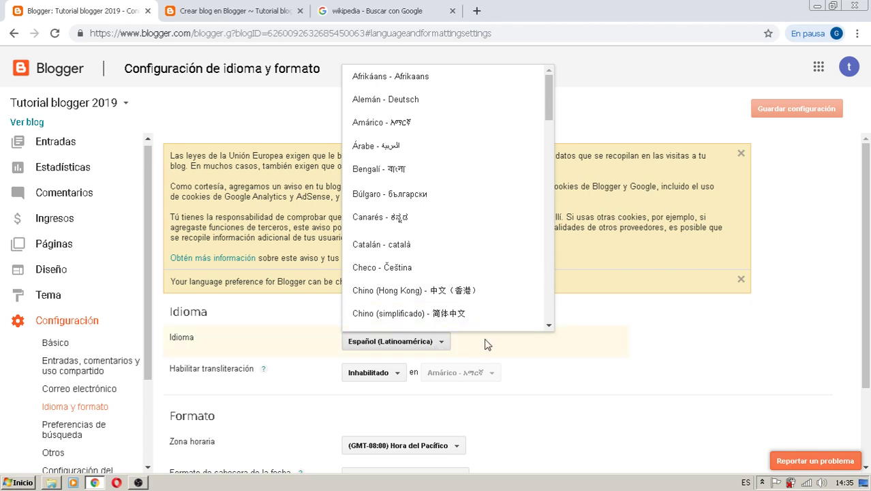
{"action": "left_click", "coordinate": [559, 353]}
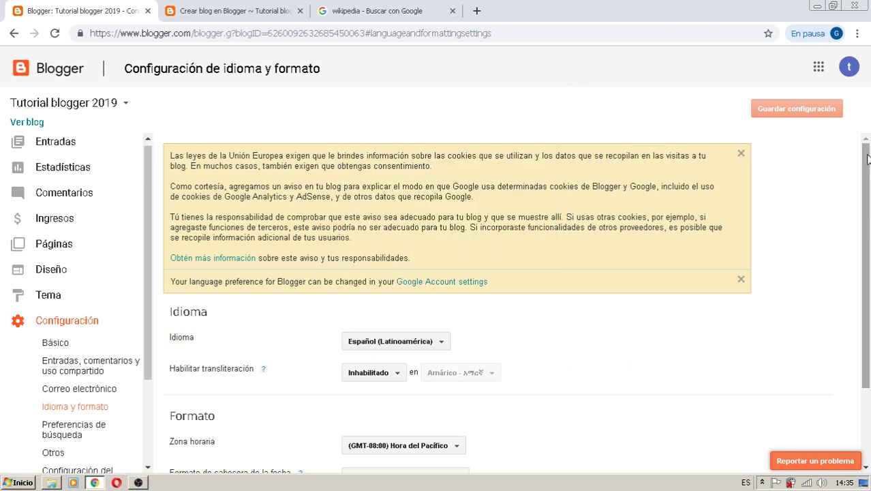
{"action": "left_click_drag", "start_coordinate": [864, 167], "coordinate": [864, 242]}
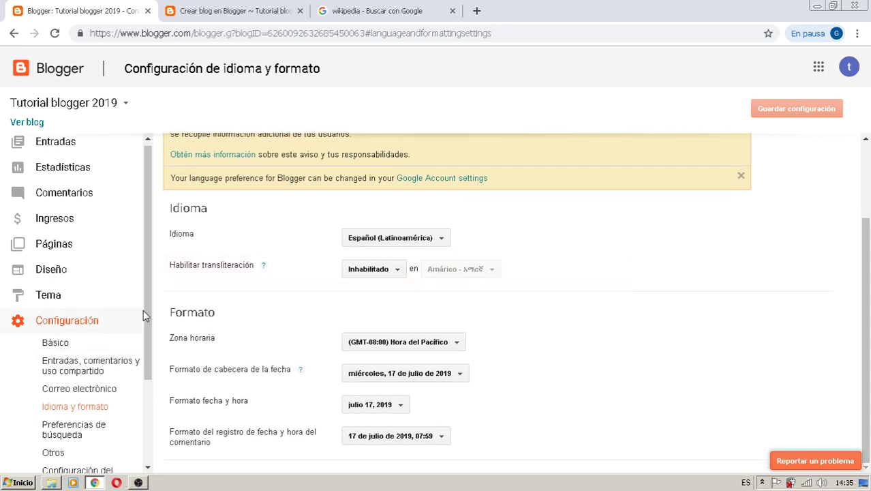
Examine the search preferences from the meta tags through the crawlers section, highlighting the "Consola de la Búsqueda de Google" entry.
{"action": "left_click_drag", "start_coordinate": [148, 287], "coordinate": [144, 371]}
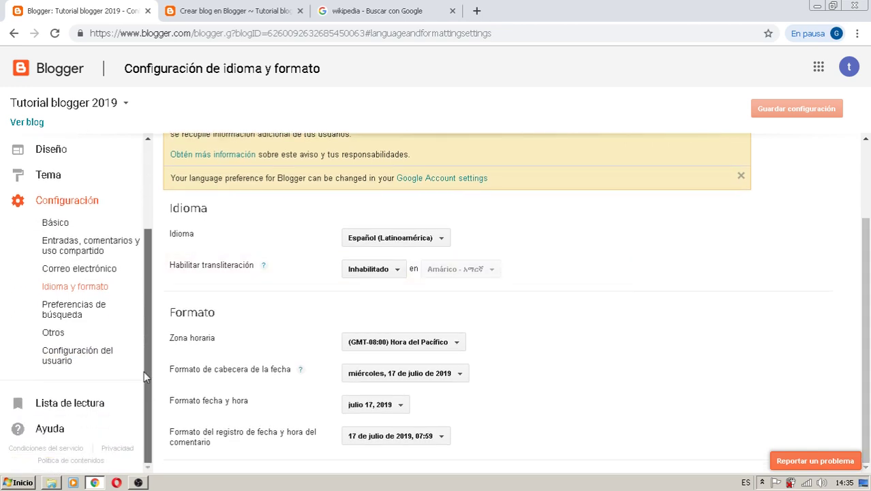
{"action": "left_click", "coordinate": [100, 314]}
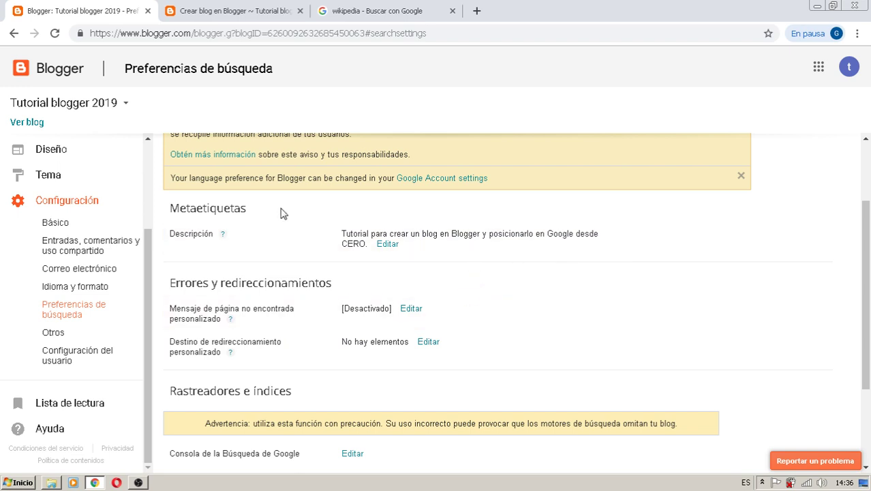
{"action": "left_click_drag", "start_coordinate": [867, 215], "coordinate": [841, 227]}
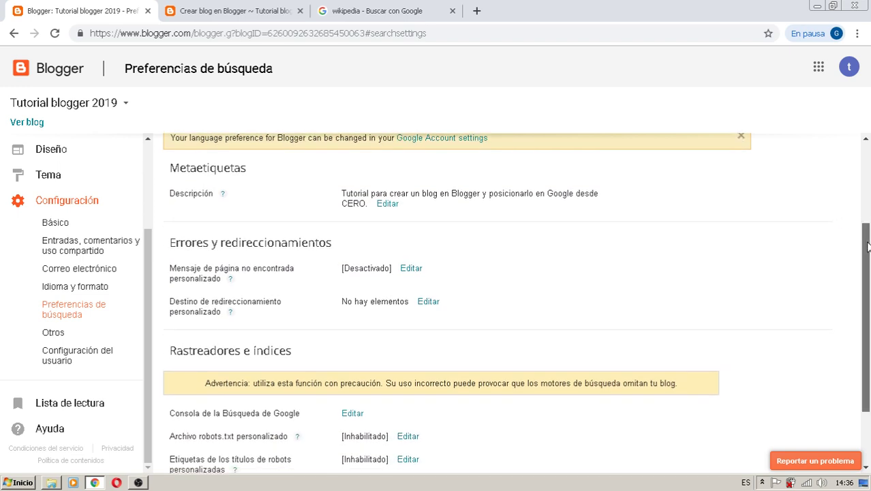
{"action": "left_click_drag", "start_coordinate": [867, 247], "coordinate": [866, 294]}
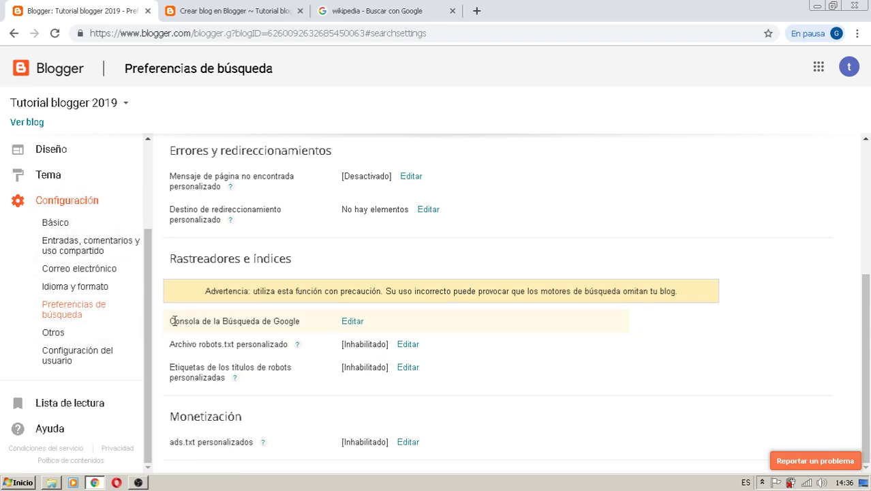
{"action": "left_click_drag", "start_coordinate": [171, 321], "coordinate": [305, 331]}
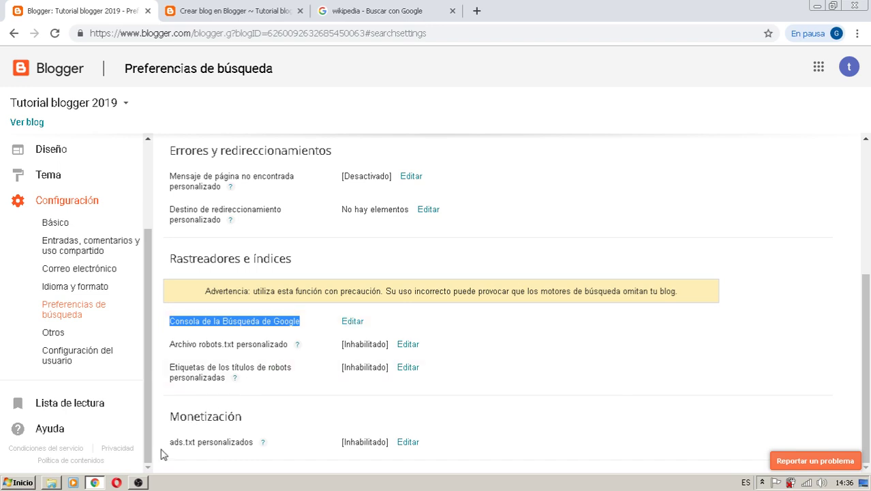
{"action": "left_click", "coordinate": [138, 482]}
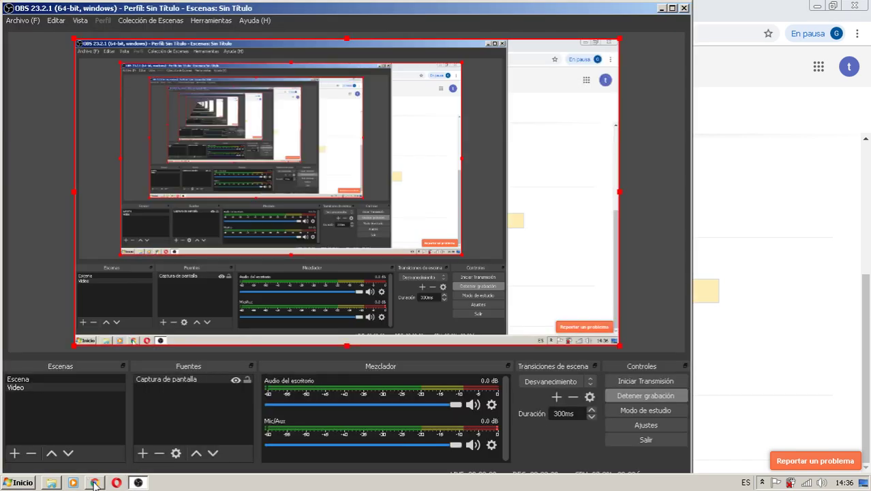
{"action": "left_click", "coordinate": [94, 483]}
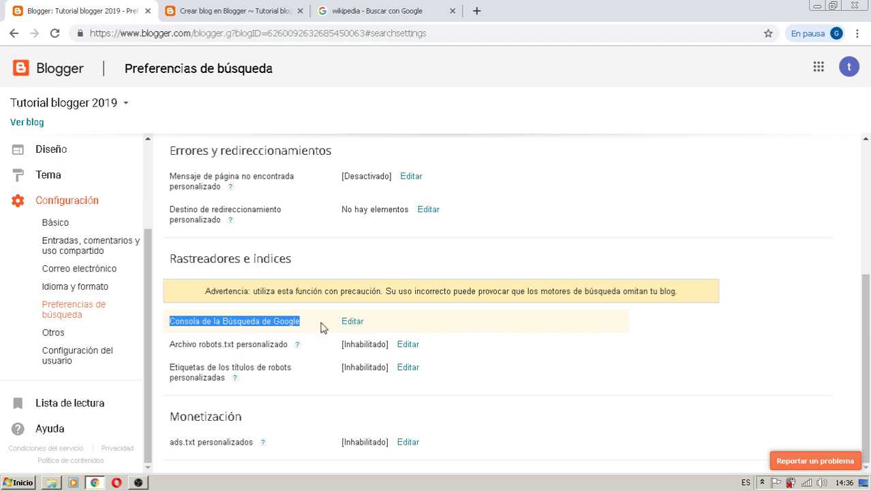
Open Google Search Console from the blog's crawler settings, submit the account password and start to reach the property type selection.
{"action": "left_click", "coordinate": [353, 322]}
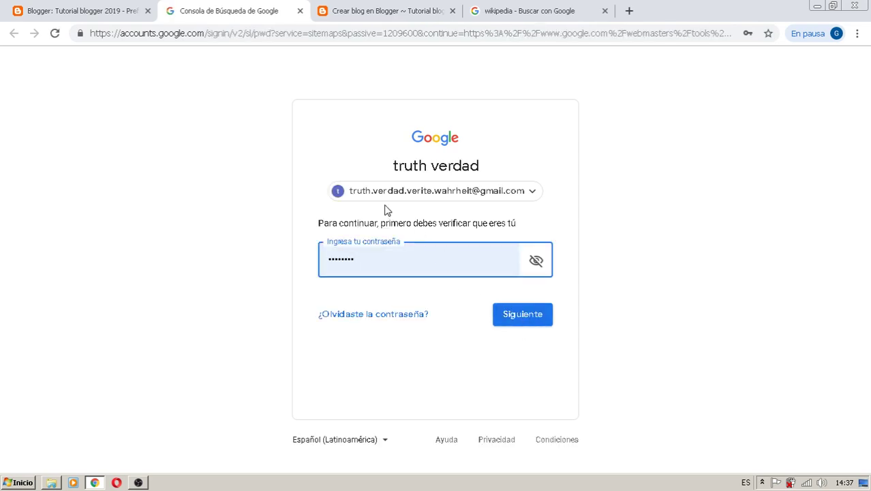
{"action": "left_click", "coordinate": [529, 317]}
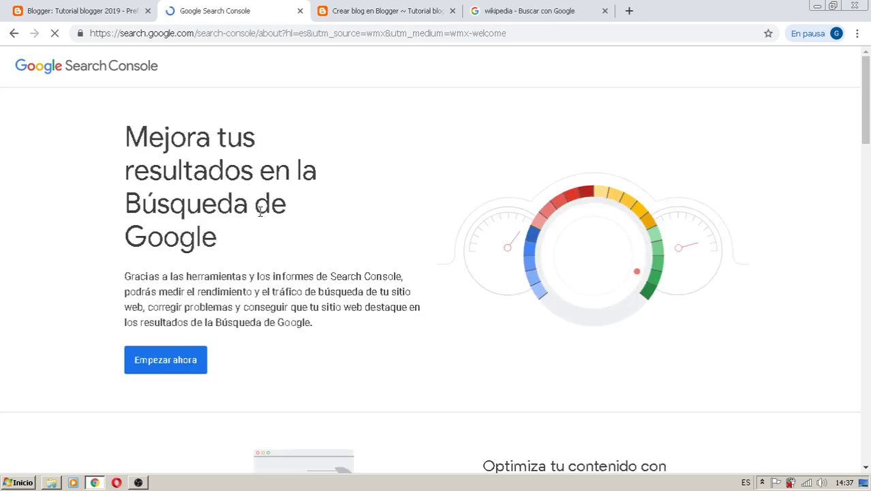
{"action": "left_click", "coordinate": [171, 366]}
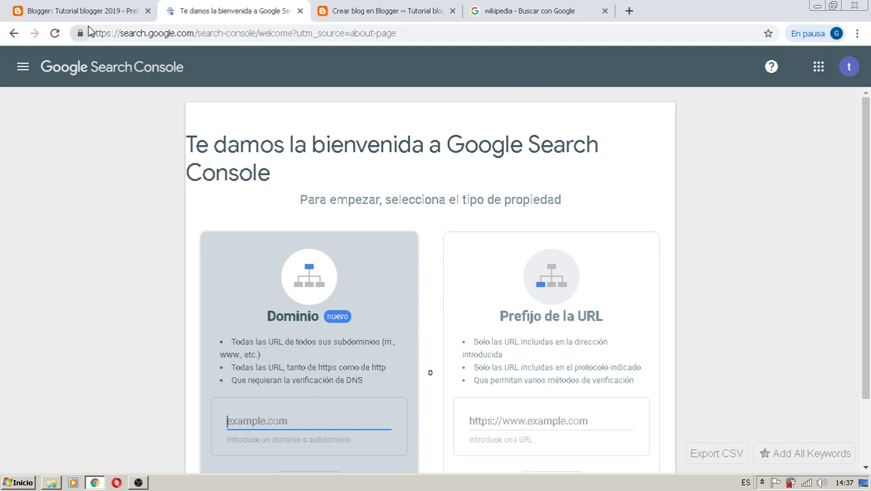
View the home page of Tutorial blogger 2019, and close both the blog page and the wikipedia search page.
{"action": "left_click", "coordinate": [359, 12]}
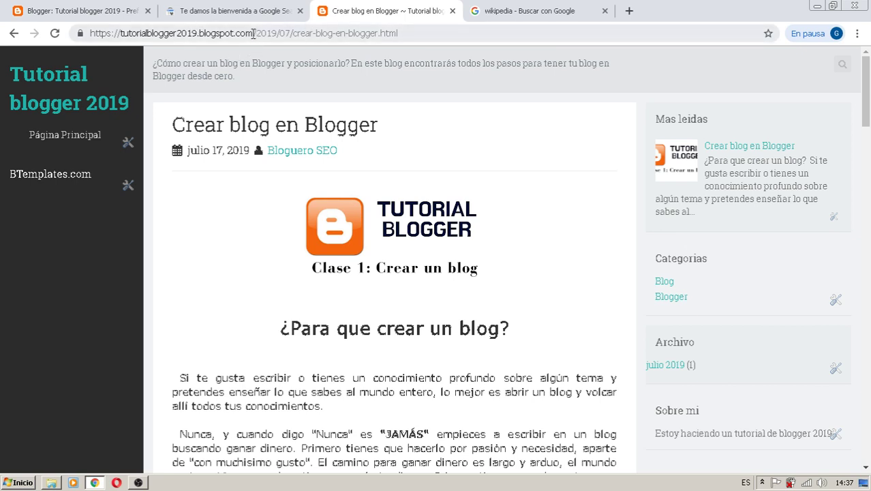
{"action": "left_click", "coordinate": [32, 81]}
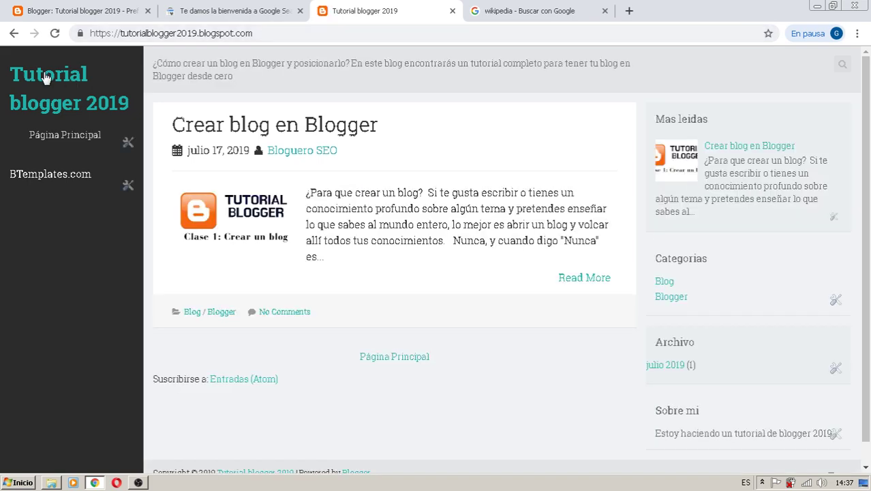
{"action": "left_click", "coordinate": [452, 11]}
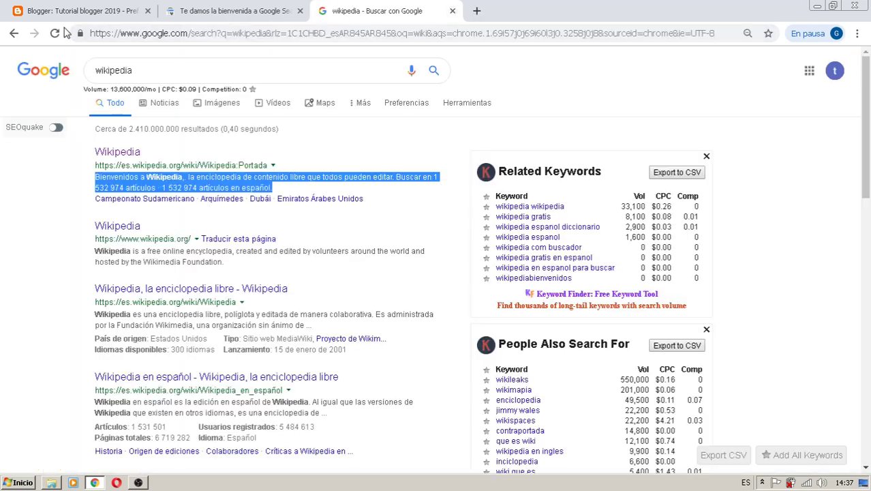
{"action": "left_click", "coordinate": [452, 11]}
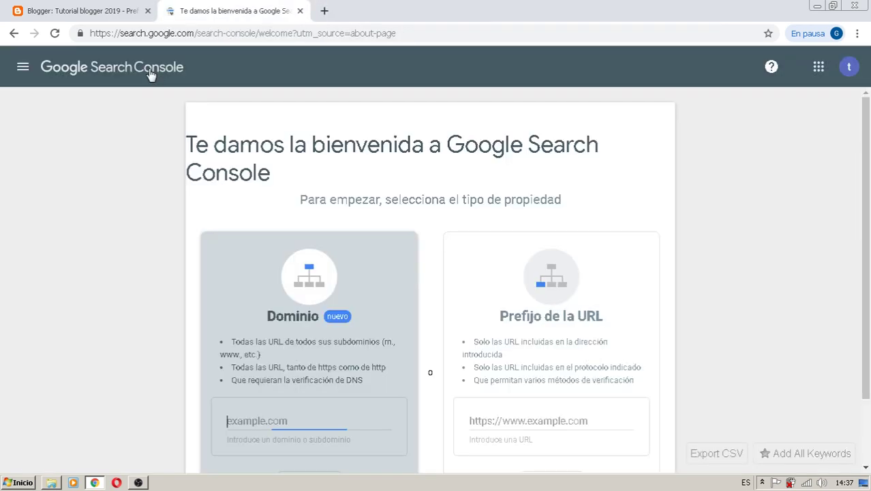
Open the Tutorial blogger 2019 blog from Blogger and copy its full web address.
{"action": "left_click", "coordinate": [85, 11]}
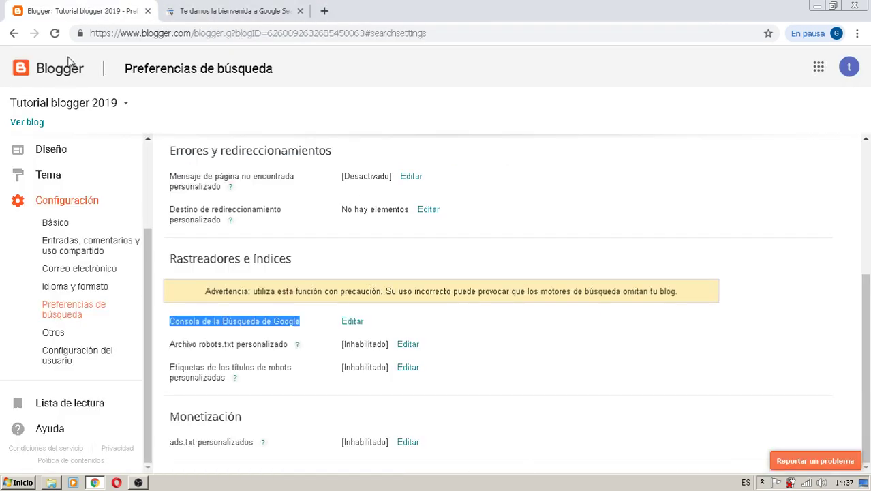
{"action": "left_click", "coordinate": [21, 127]}
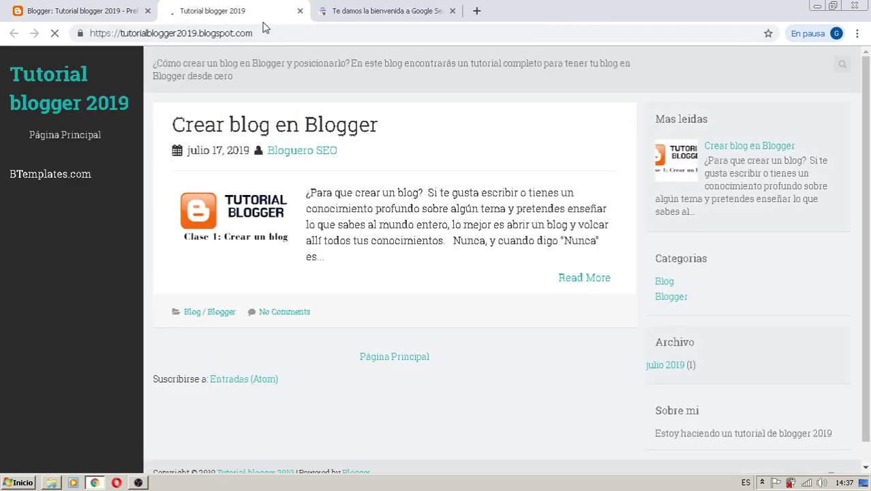
{"action": "left_click_drag", "start_coordinate": [263, 32], "coordinate": [91, 33]}
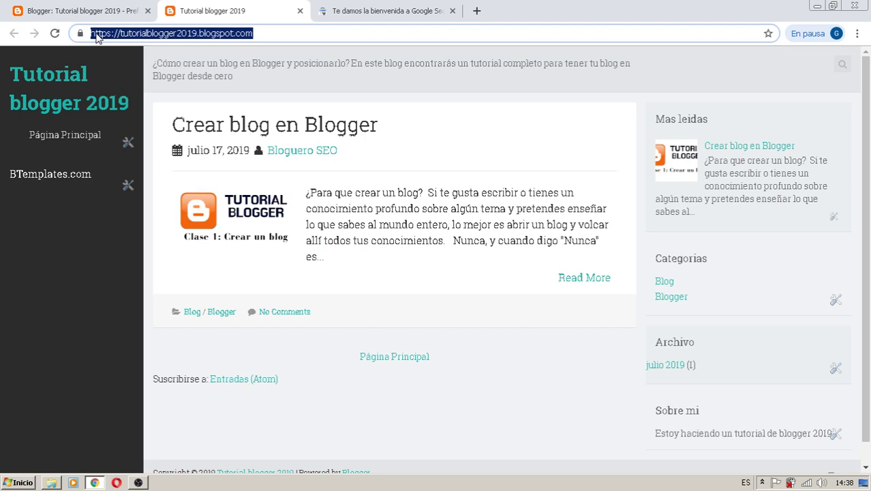
{"action": "right_click", "coordinate": [97, 38]}
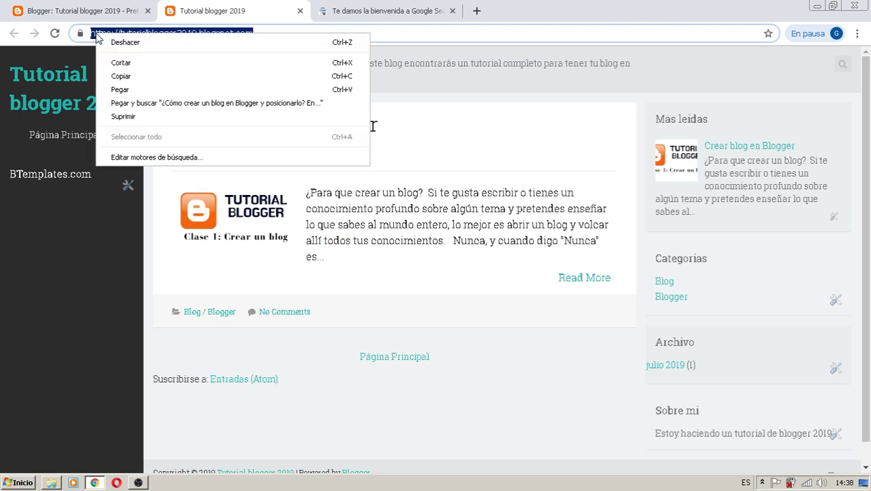
{"action": "left_click", "coordinate": [123, 75]}
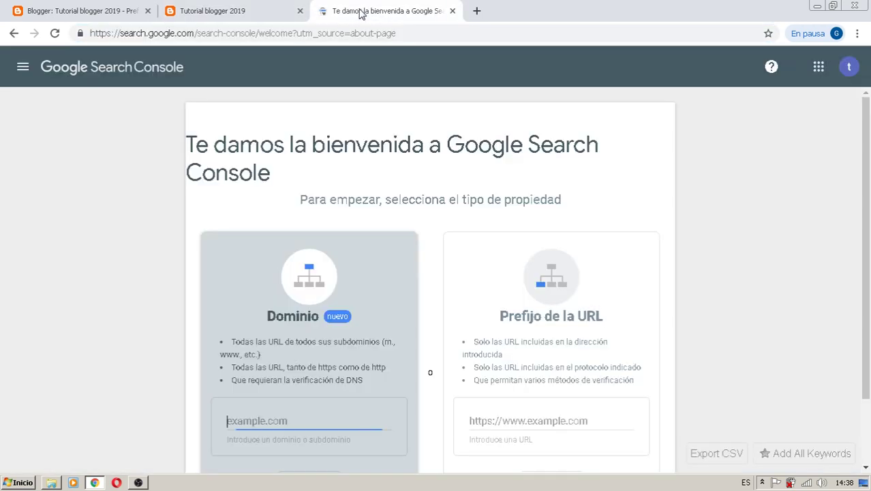
{"action": "left_click", "coordinate": [361, 12]}
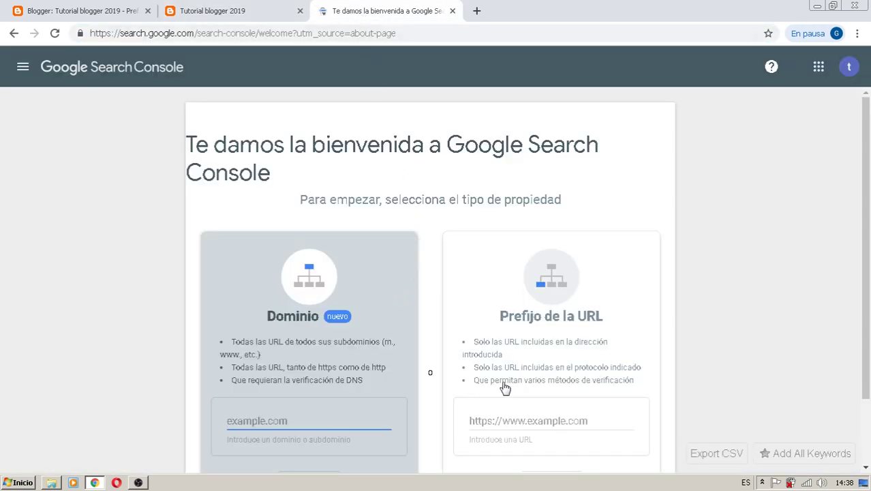
{"action": "right_click", "coordinate": [243, 420]}
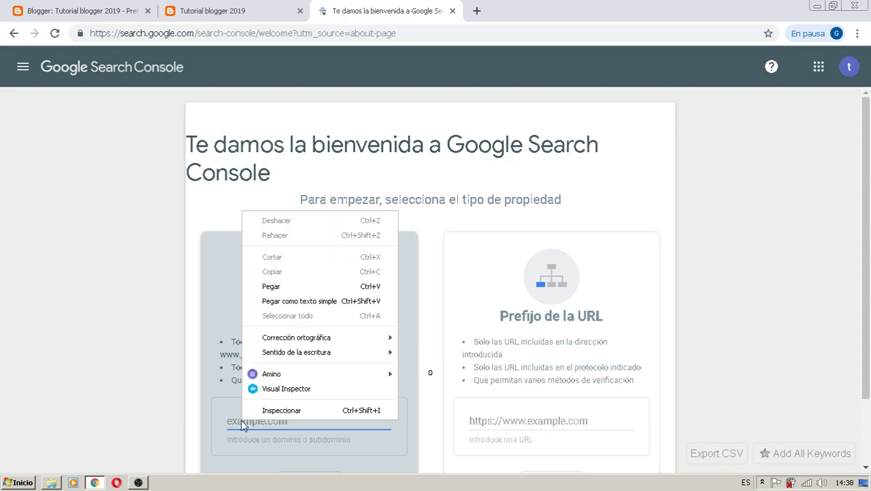
{"action": "left_click", "coordinate": [298, 288]}
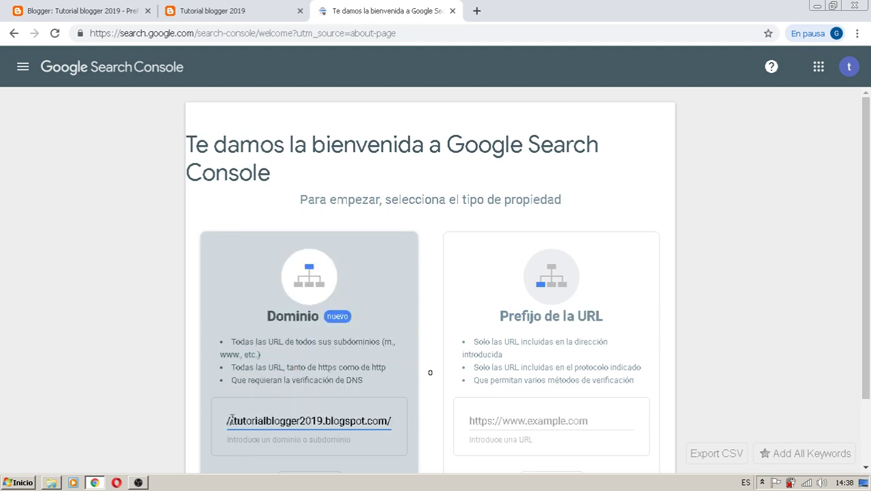
{"action": "left_click_drag", "start_coordinate": [230, 420], "coordinate": [200, 418]}
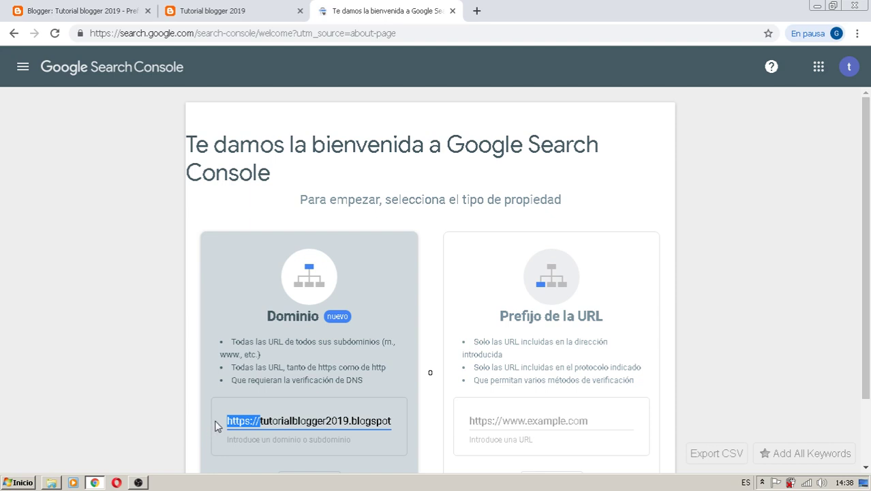
{"action": "key", "text": "BackSpace"}
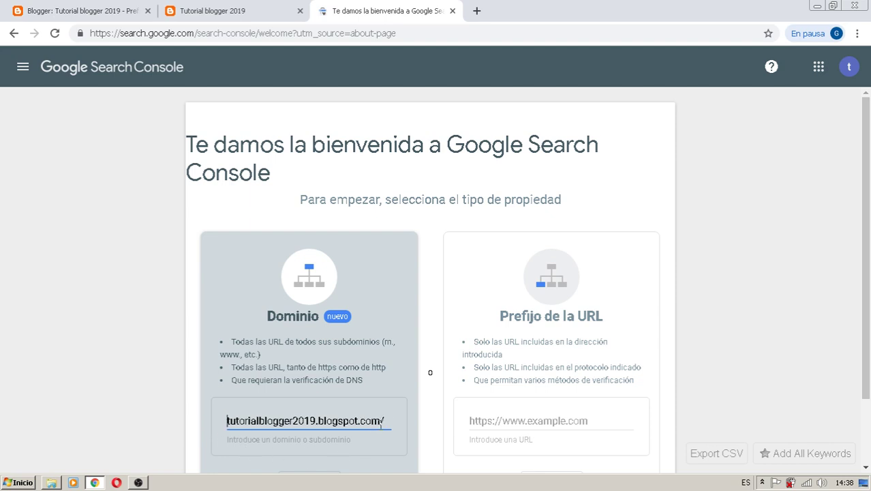
Remove the trailing slash so the domain reads tutorialblogger2019.blogspot.com, and submit it for verification.
{"action": "scroll", "coordinate": [784, 320], "scroll_direction": "down", "scroll_amount": 1}
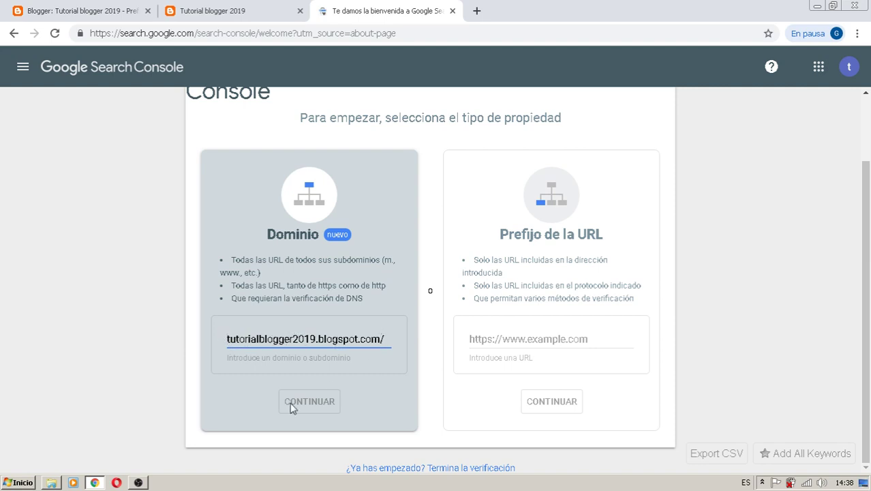
{"action": "double_click", "coordinate": [384, 339]}
{"action": "key", "text": "BackSpace"}
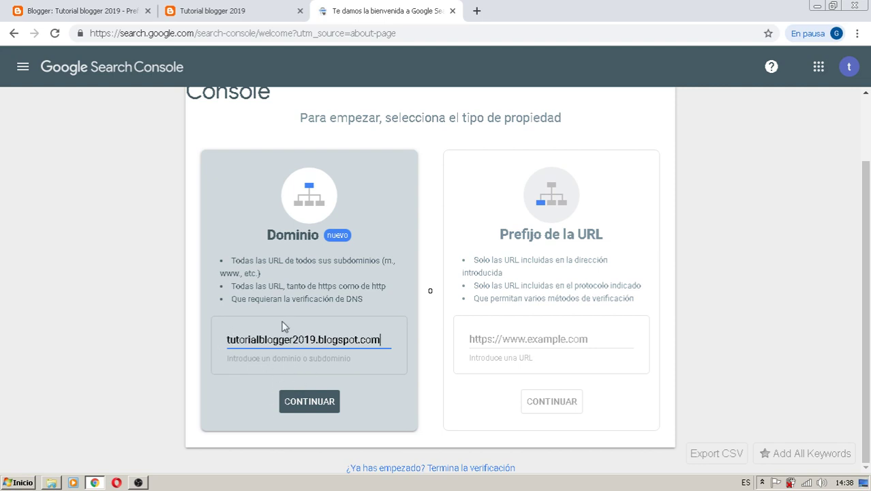
{"action": "left_click", "coordinate": [312, 406]}
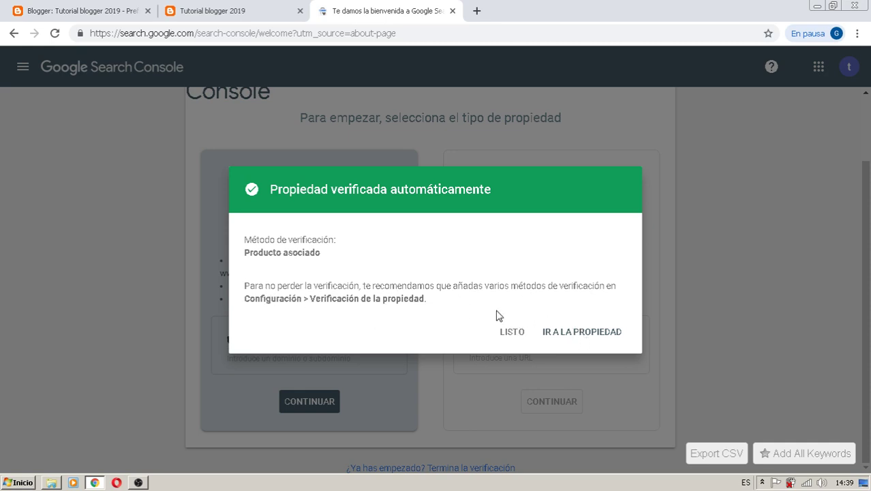
Go to the verified property and dismiss the domain property welcome message and the overview tip.
{"action": "left_click", "coordinate": [580, 337]}
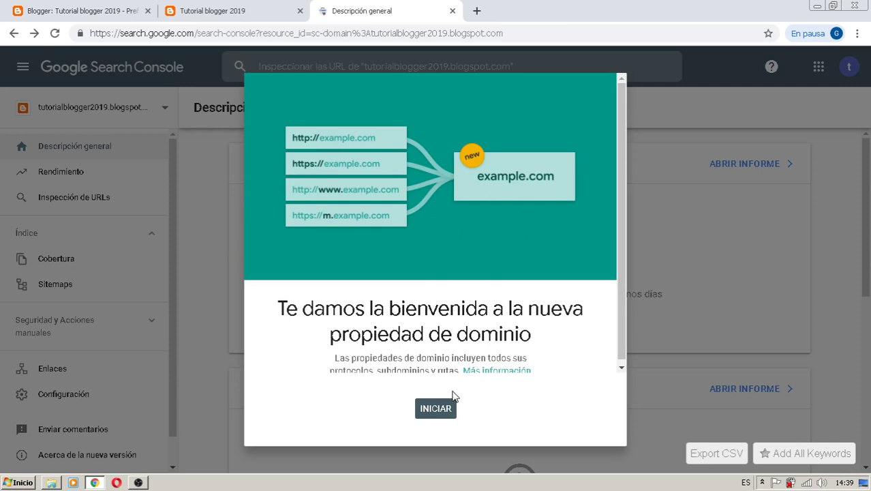
{"action": "scroll", "coordinate": [623, 289], "scroll_direction": "down", "scroll_amount": 1}
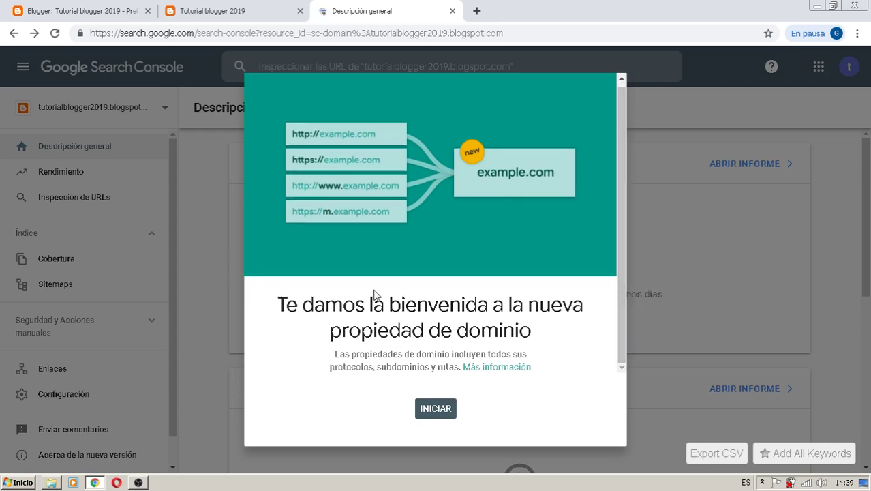
{"action": "left_click", "coordinate": [436, 409]}
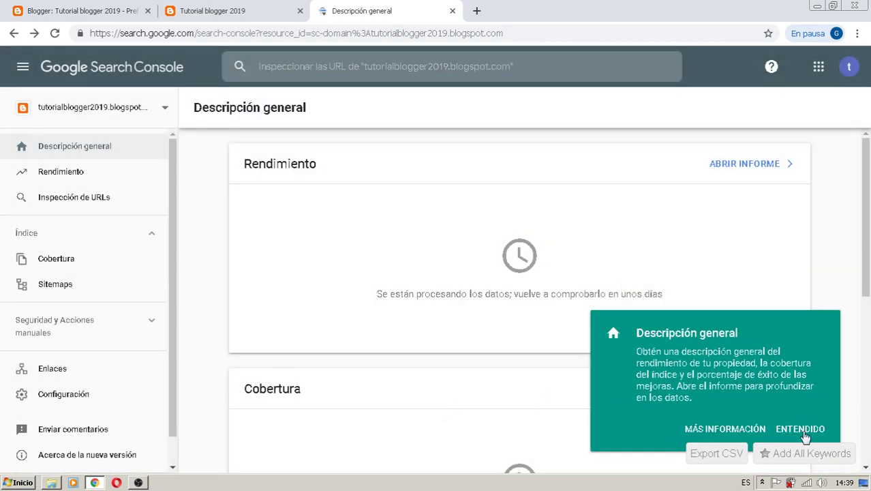
{"action": "left_click", "coordinate": [801, 434]}
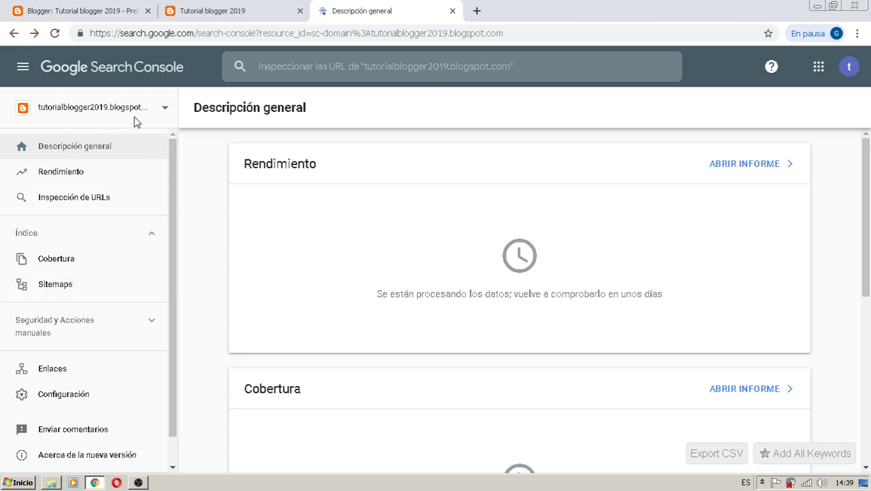
View the Rendimiento report, dismiss its tip, and look at the URL inspection search.
{"action": "left_click", "coordinate": [51, 179]}
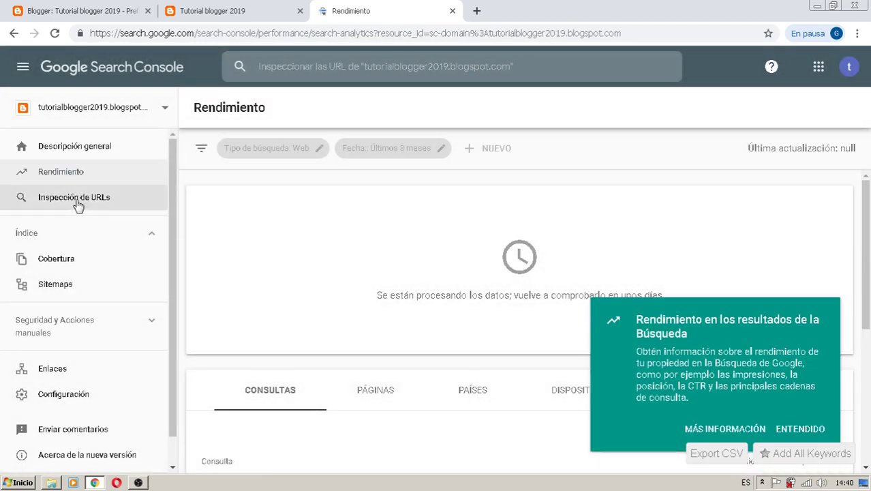
{"action": "left_click", "coordinate": [799, 430]}
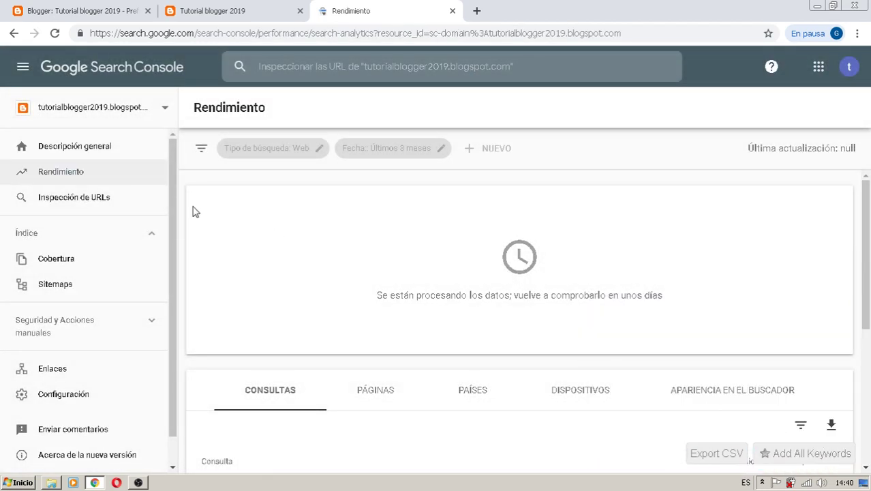
{"action": "left_click", "coordinate": [66, 204]}
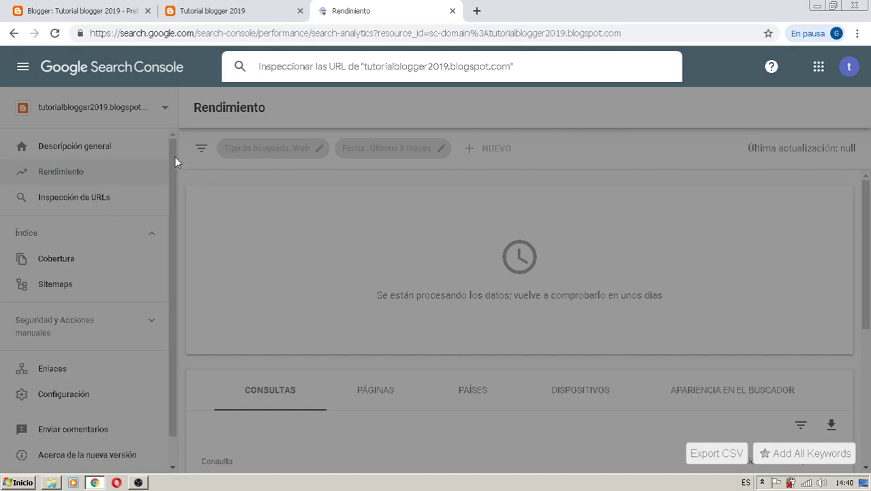
{"action": "left_click", "coordinate": [66, 260]}
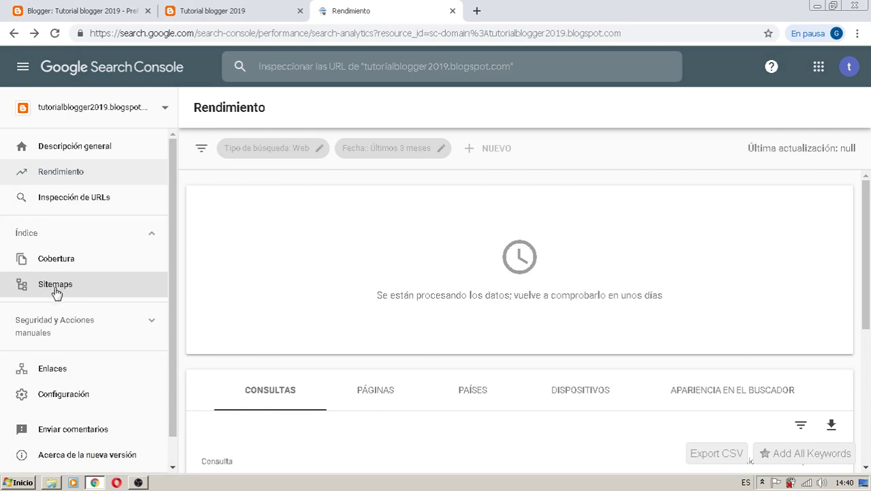
{"action": "left_click", "coordinate": [55, 287]}
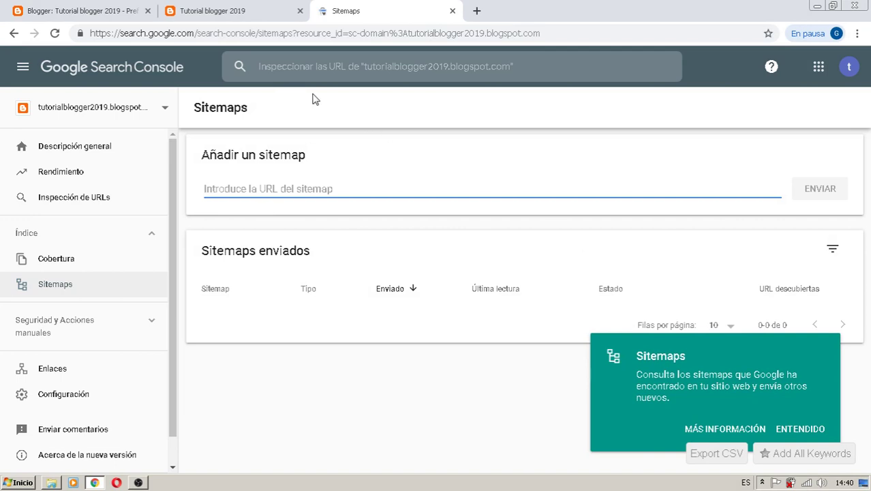
{"action": "left_click", "coordinate": [210, 13]}
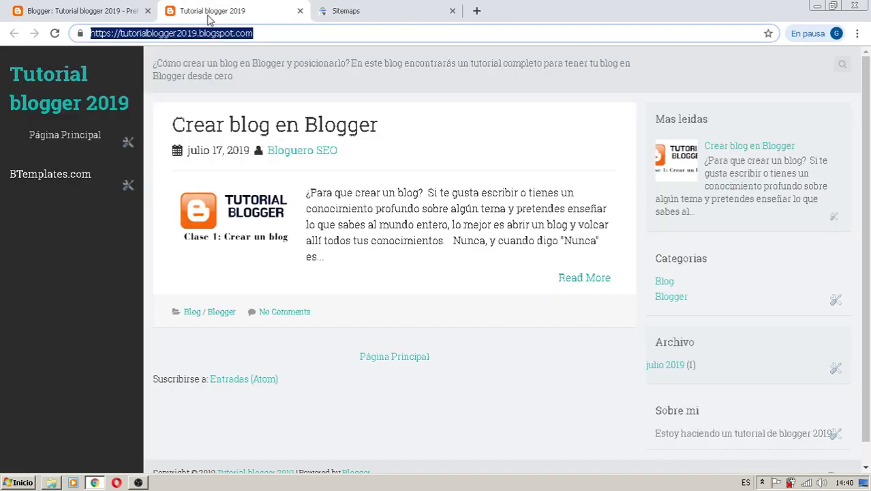
{"action": "right_click", "coordinate": [234, 37]}
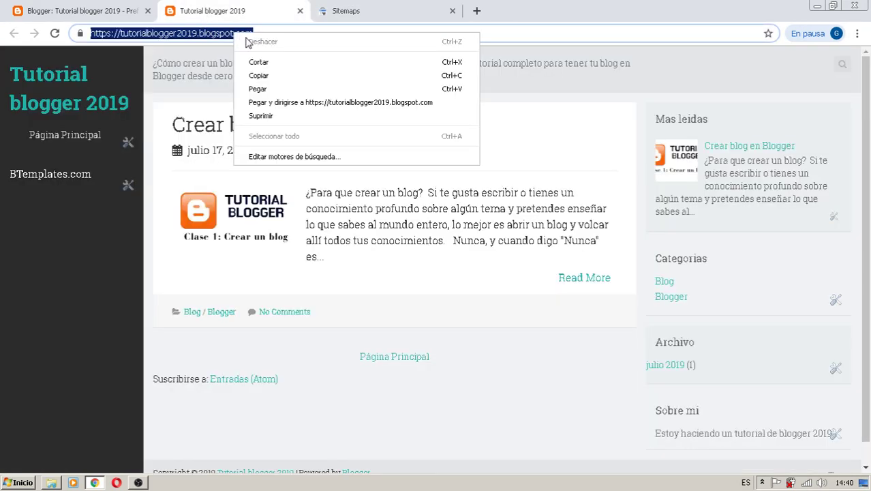
{"action": "left_click", "coordinate": [258, 75]}
{"action": "left_click", "coordinate": [347, 12]}
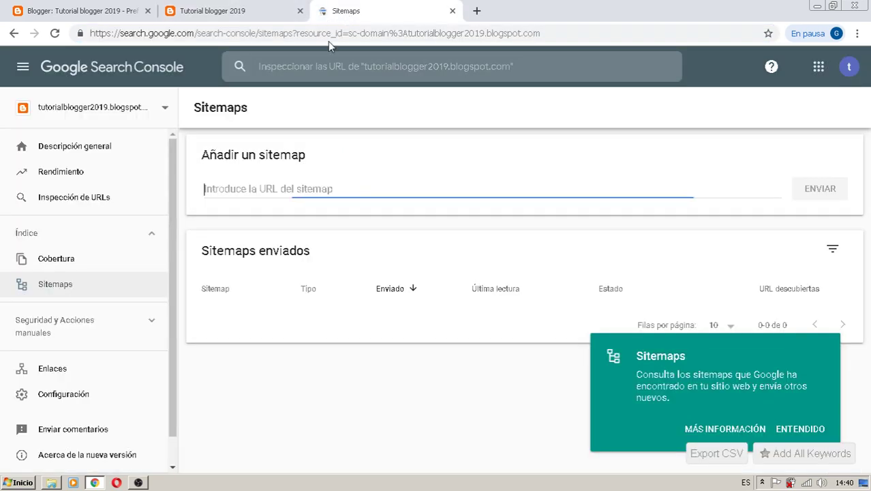
{"action": "right_click", "coordinate": [240, 190]}
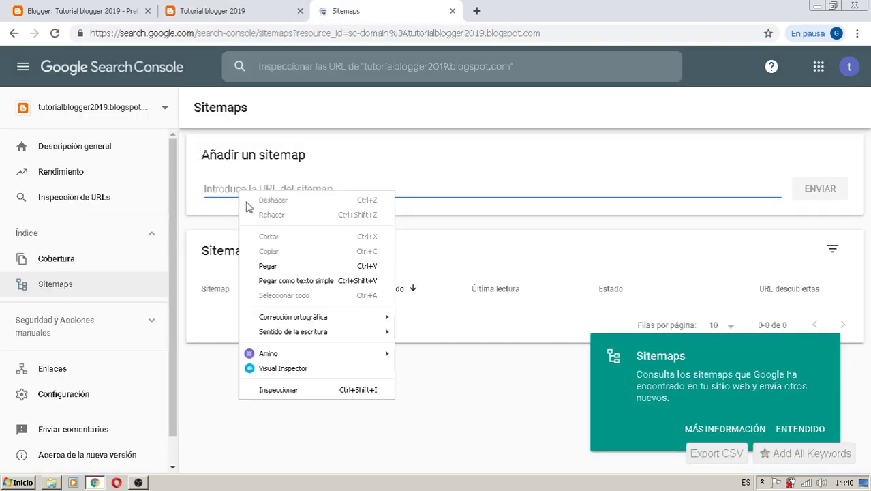
{"action": "left_click", "coordinate": [271, 265]}
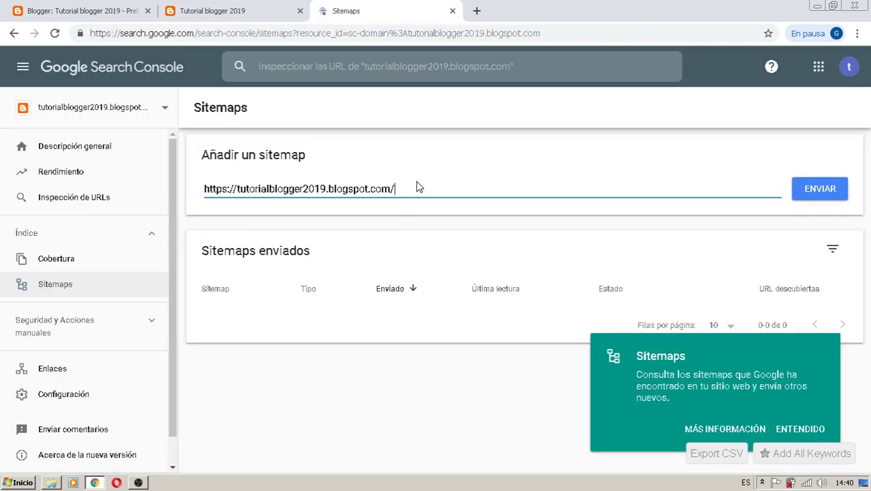
Append sitemap.xml to the blog address, submit the sitemap, and dismiss the Sitemaps tip and the submission message.
{"action": "left_click", "coordinate": [210, 10]}
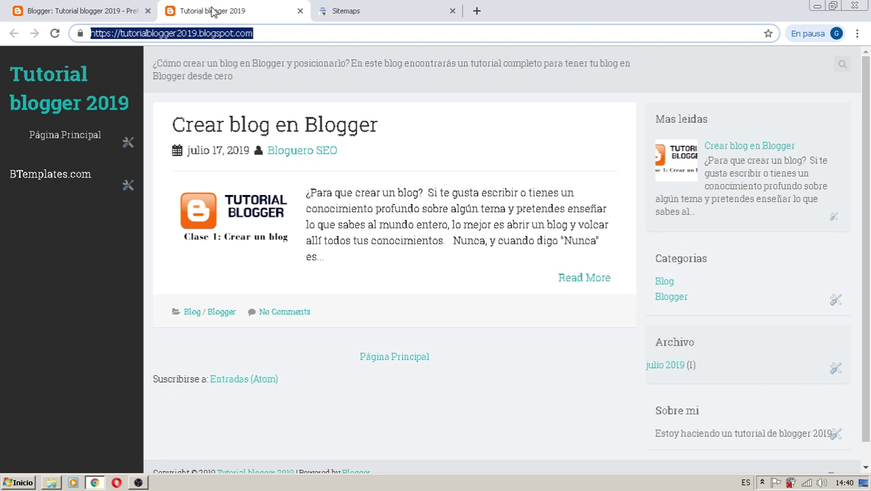
{"action": "left_click", "coordinate": [346, 11]}
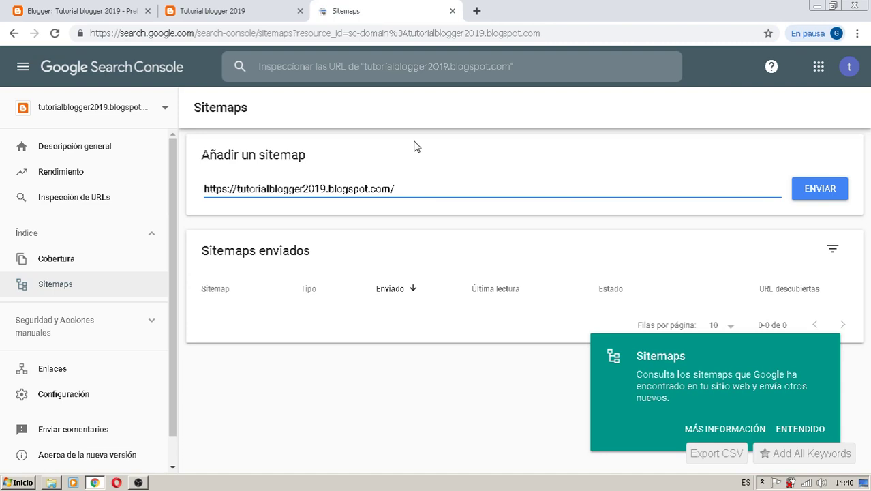
{"action": "type", "text": "temap.xml"}
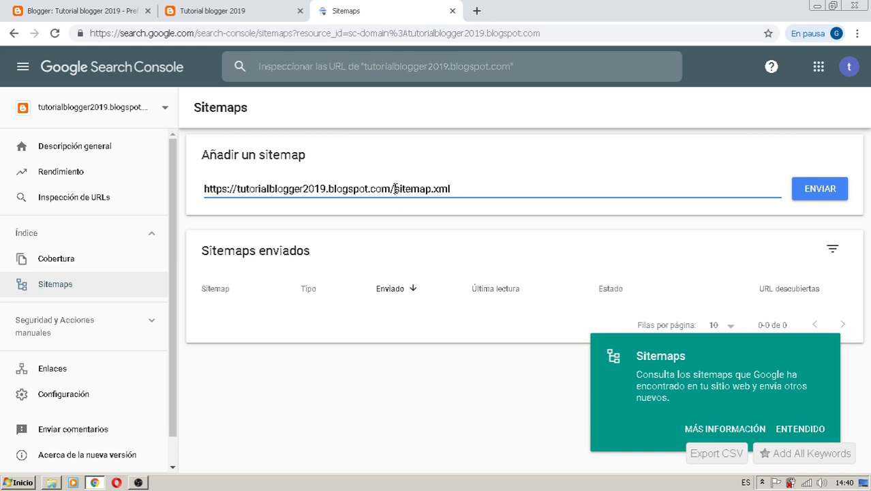
{"action": "left_click_drag", "start_coordinate": [395, 189], "coordinate": [464, 190]}
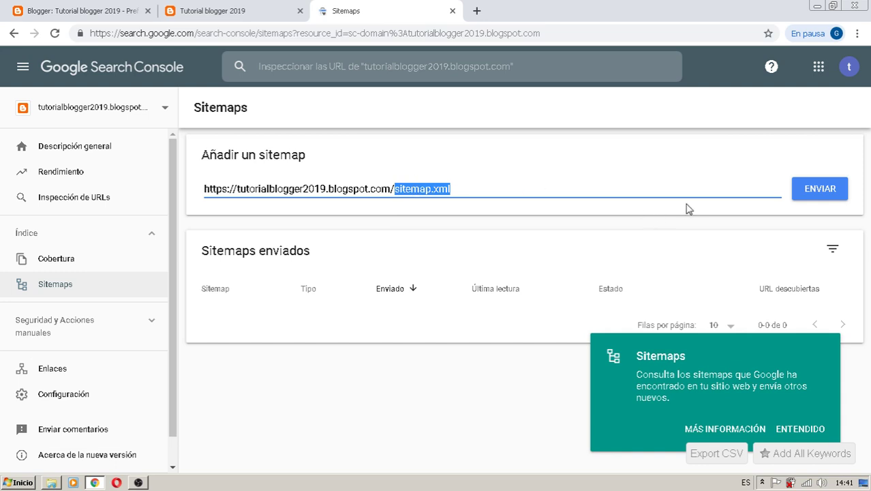
{"action": "left_click", "coordinate": [810, 437]}
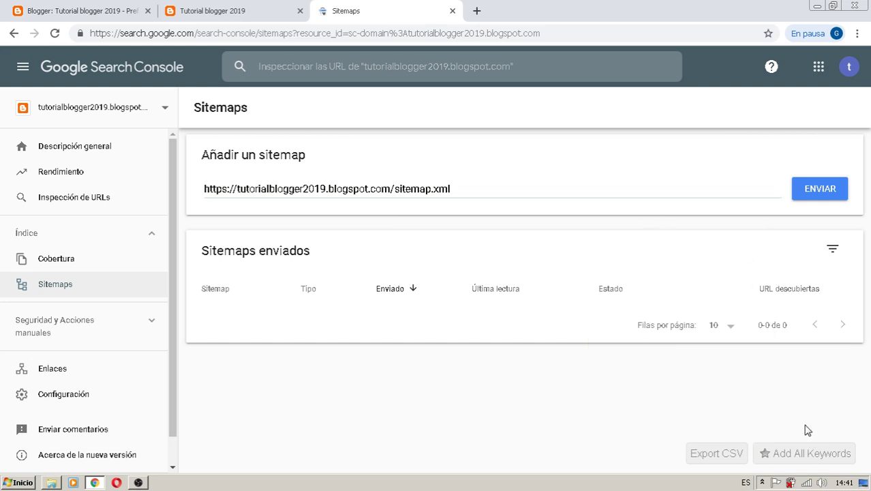
{"action": "left_click", "coordinate": [513, 188]}
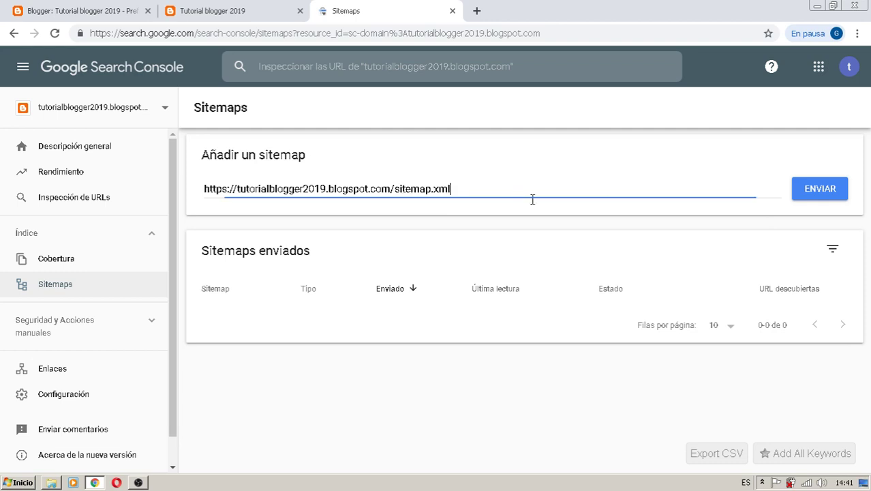
{"action": "left_click", "coordinate": [837, 192]}
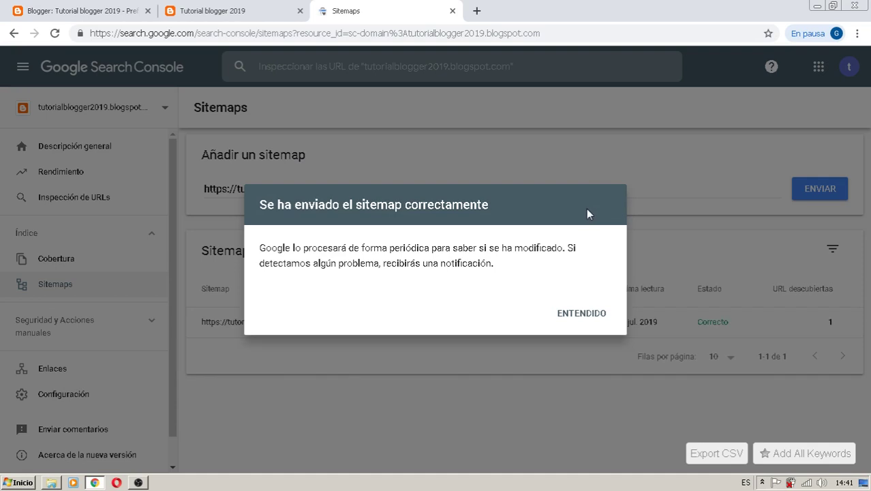
{"action": "left_click", "coordinate": [583, 314]}
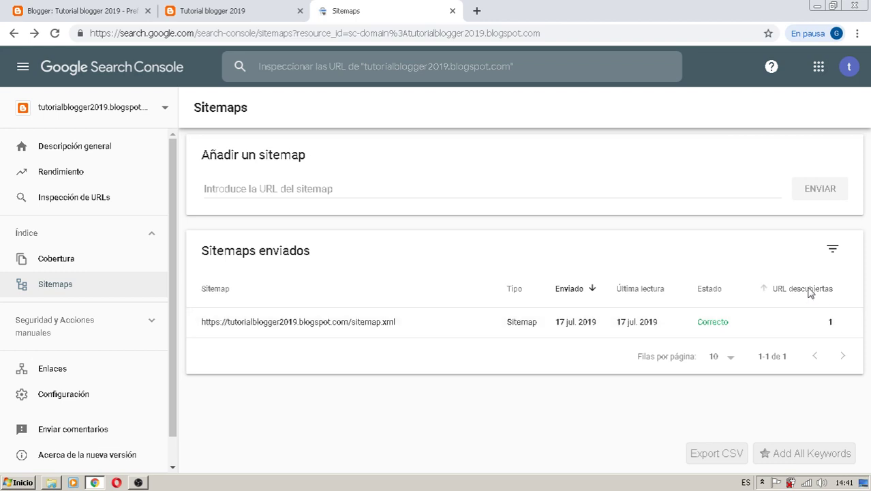
Open the submitted sitemap's details and compare its discovered URLs with the posts on the Tutorial blogger 2019 blog.
{"action": "left_click", "coordinate": [830, 330]}
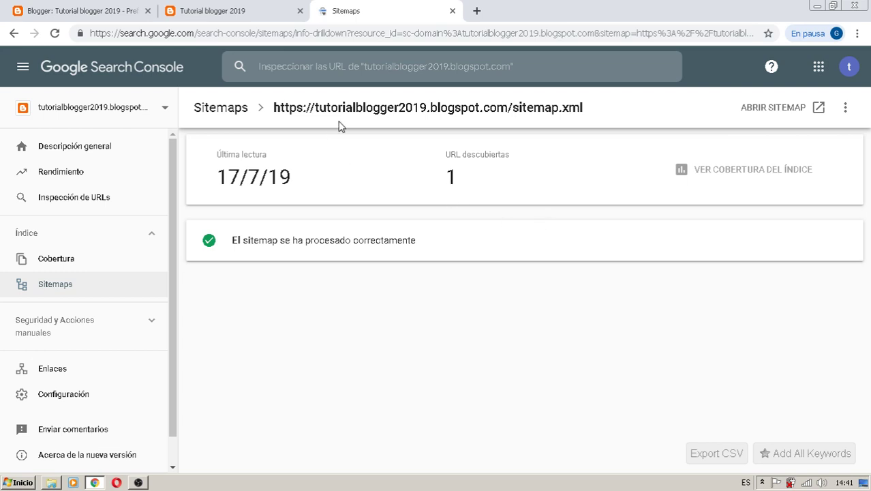
{"action": "left_click", "coordinate": [192, 12]}
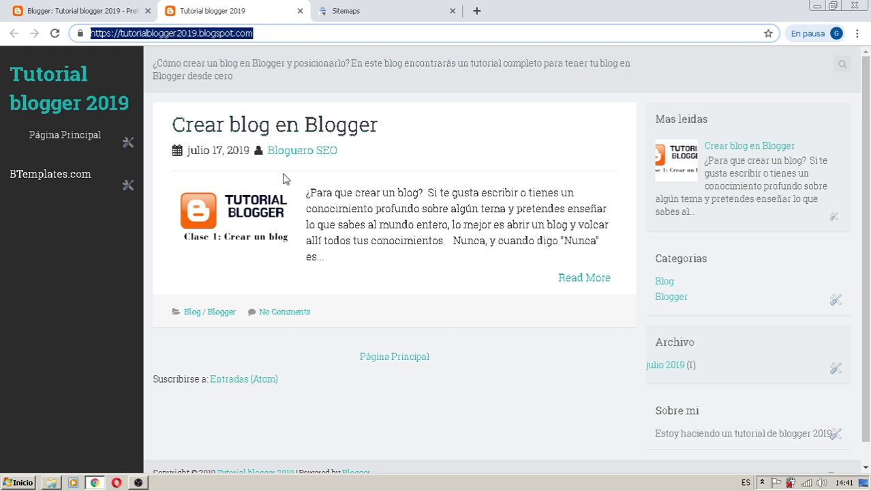
{"action": "left_click", "coordinate": [362, 3]}
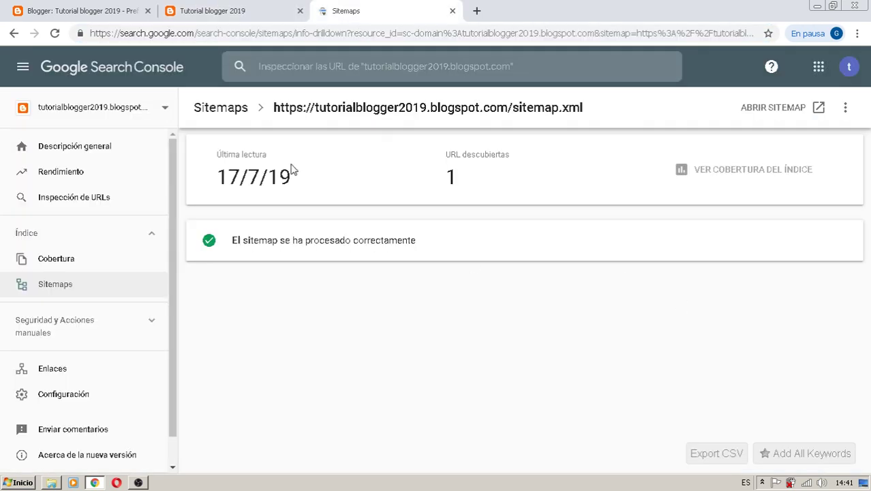
{"action": "double_click", "coordinate": [449, 176]}
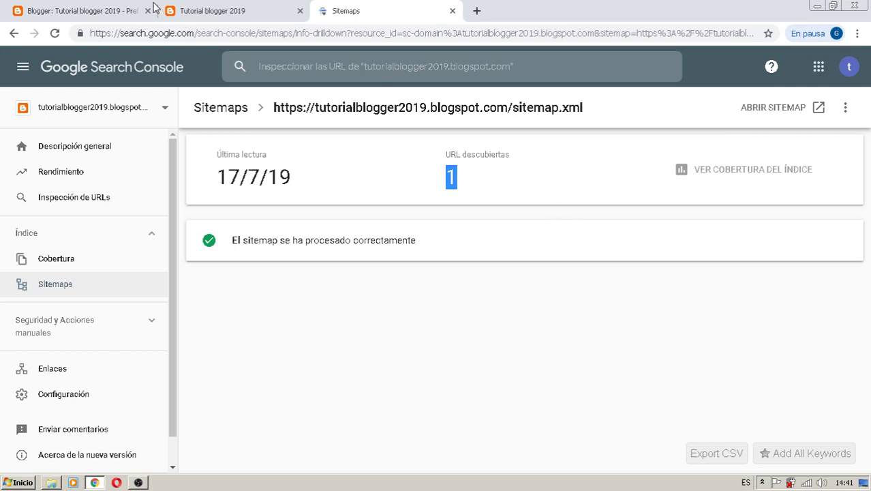
{"action": "left_click", "coordinate": [225, 10]}
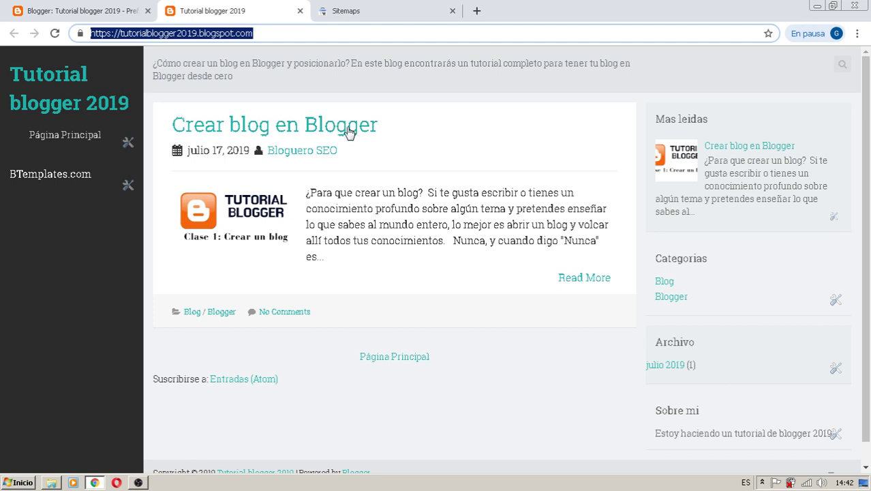
{"action": "left_click", "coordinate": [366, 12]}
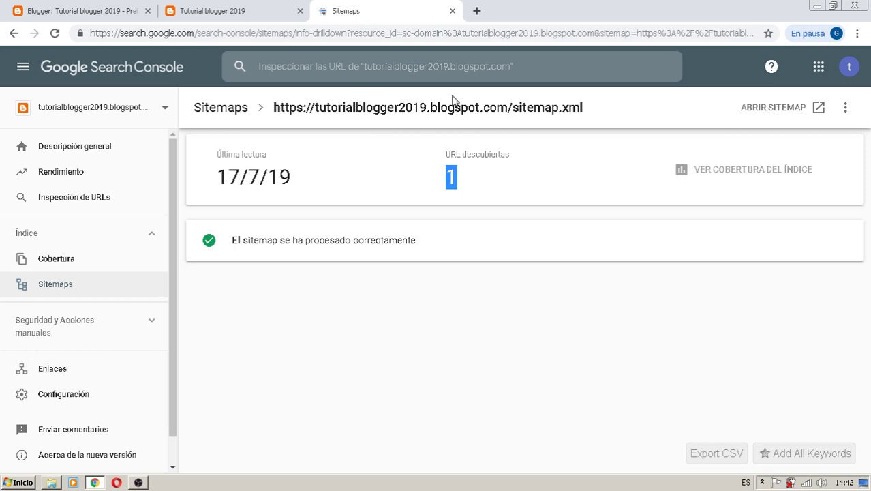
Open the "Crear blog en Blogger" post on the blog and copy its full web address.
{"action": "left_click", "coordinate": [220, 18]}
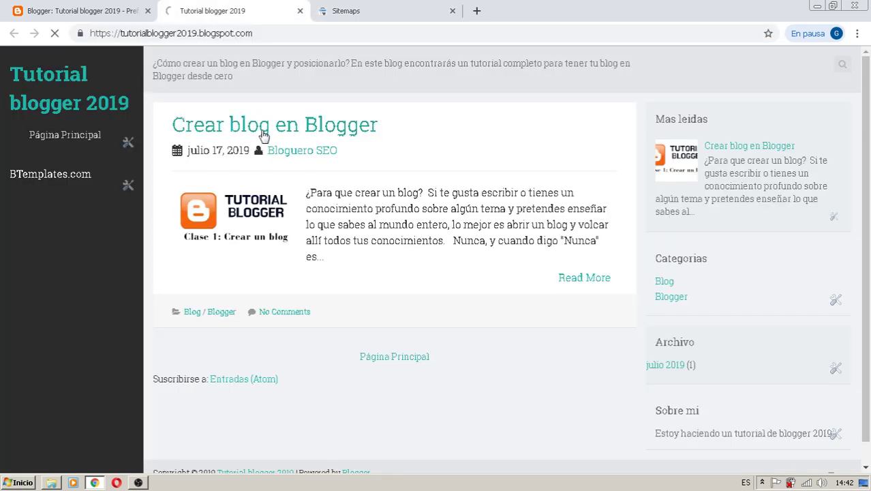
{"action": "left_click", "coordinate": [264, 135]}
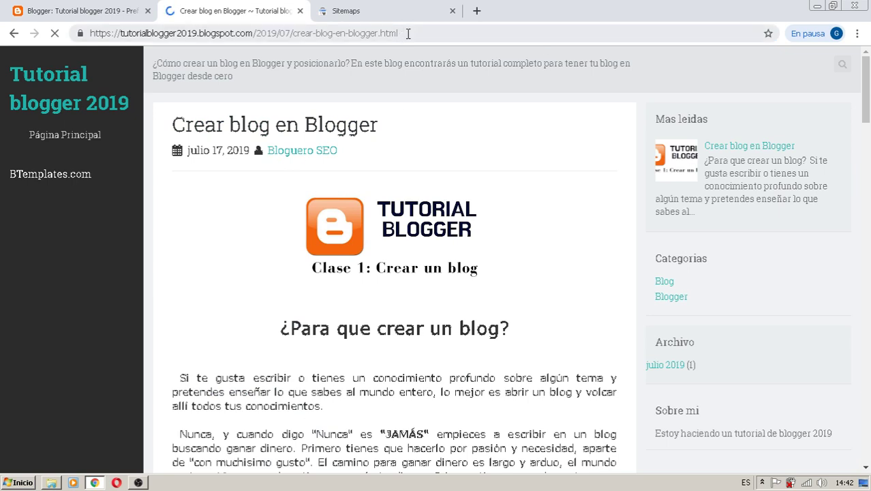
{"action": "left_click_drag", "start_coordinate": [408, 33], "coordinate": [112, 41]}
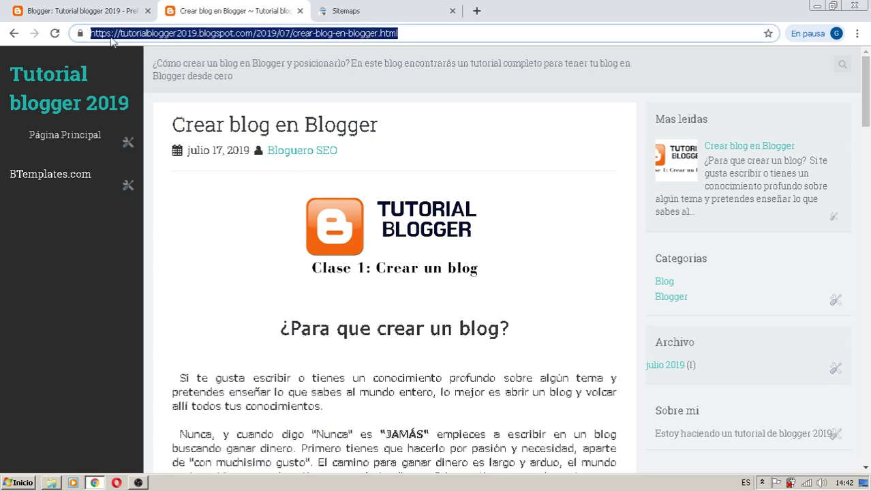
{"action": "right_click", "coordinate": [120, 38]}
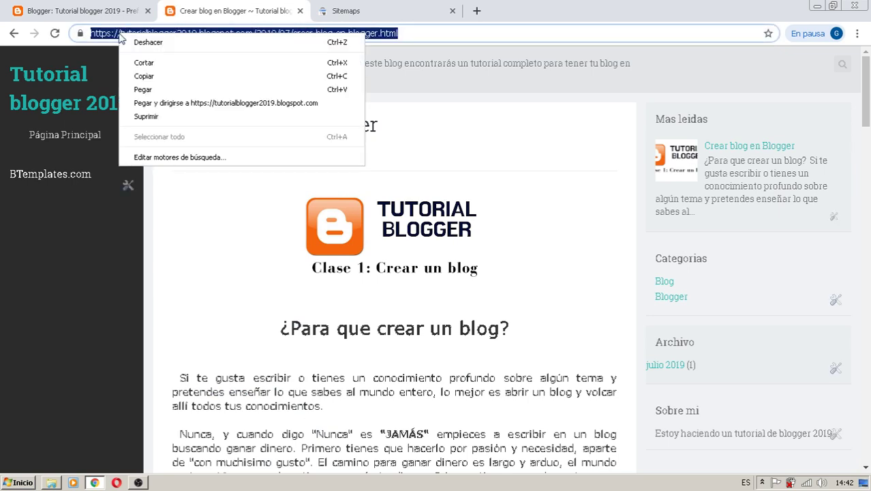
{"action": "left_click", "coordinate": [151, 80]}
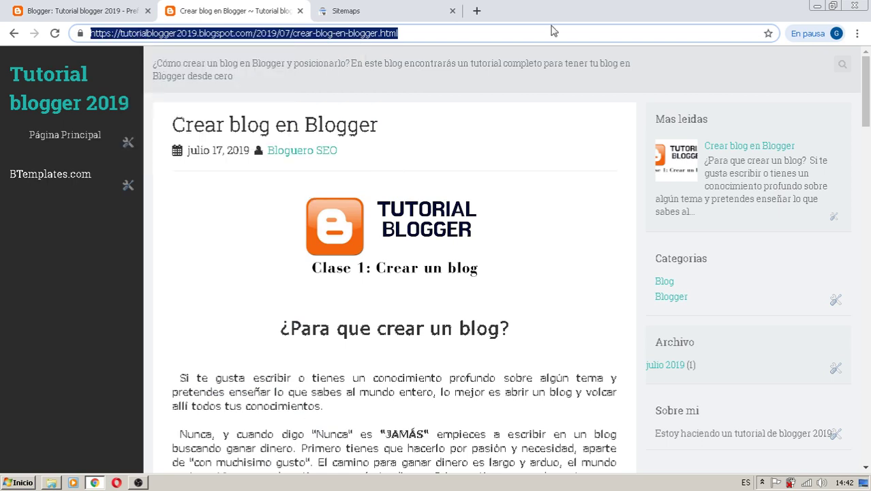
{"action": "left_click", "coordinate": [368, 12]}
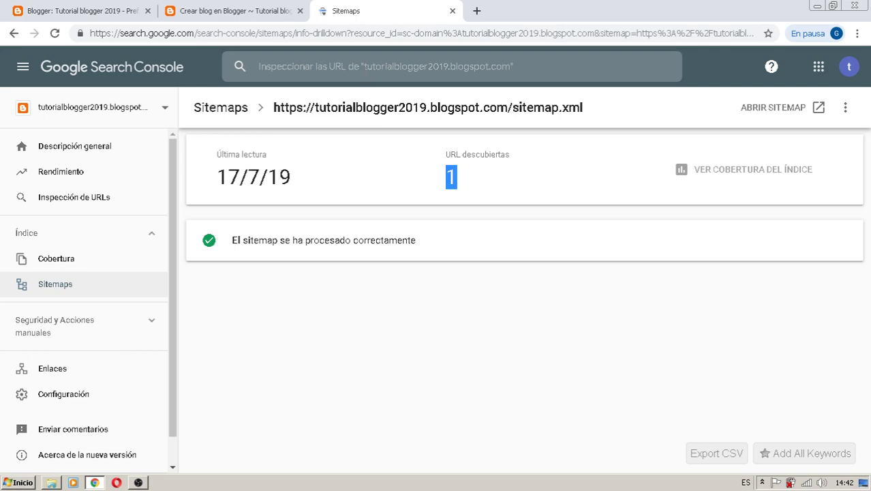
{"action": "left_click", "coordinate": [362, 71]}
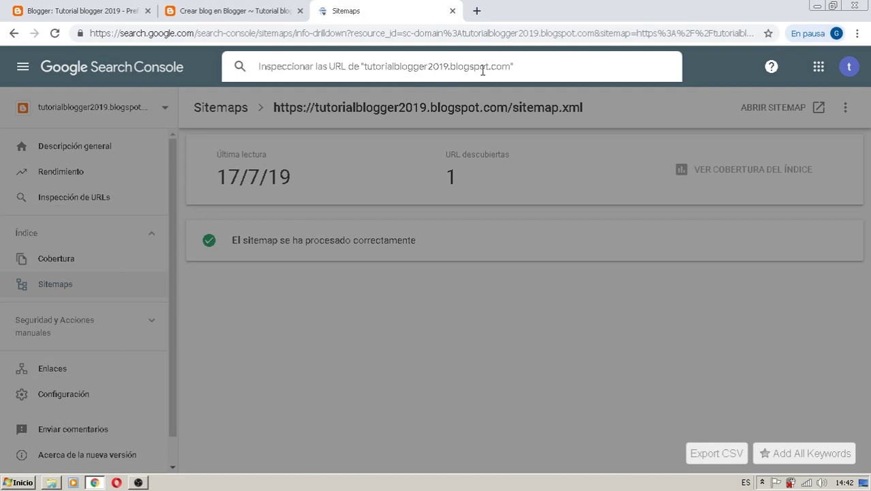
{"action": "right_click", "coordinate": [386, 63]}
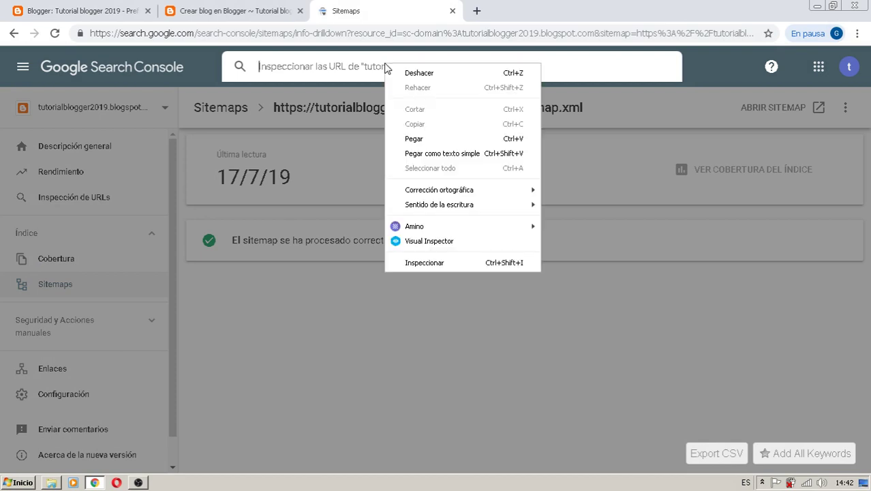
{"action": "left_click", "coordinate": [423, 140]}
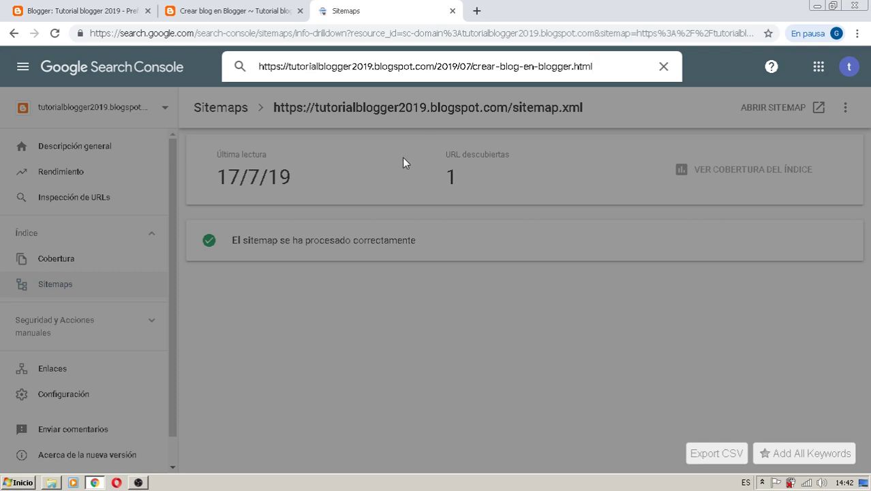
{"action": "key", "text": "Return"}
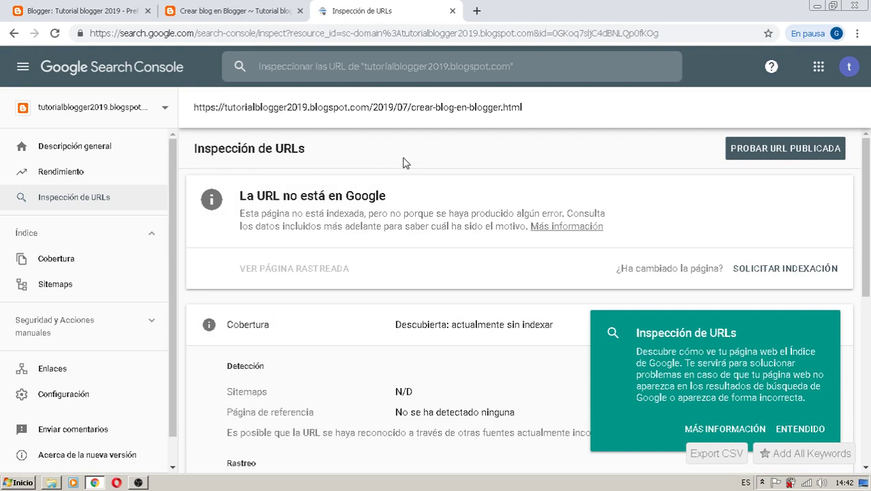
{"action": "left_click", "coordinate": [799, 429]}
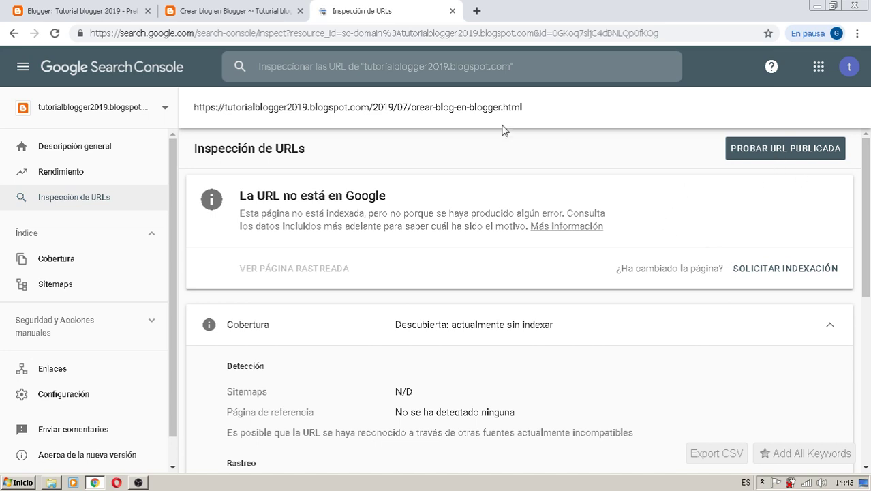
Run the live test of the published post URL and examine its Disponibilidad details on crawling and indexing.
{"action": "left_click", "coordinate": [787, 152]}
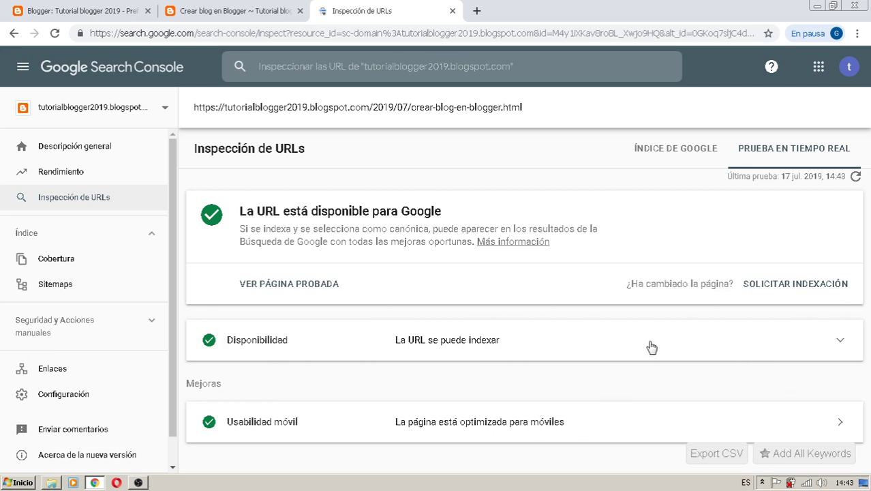
{"action": "left_click", "coordinate": [842, 347]}
{"action": "scroll", "coordinate": [456, 354], "scroll_direction": "up", "scroll_amount": 2}
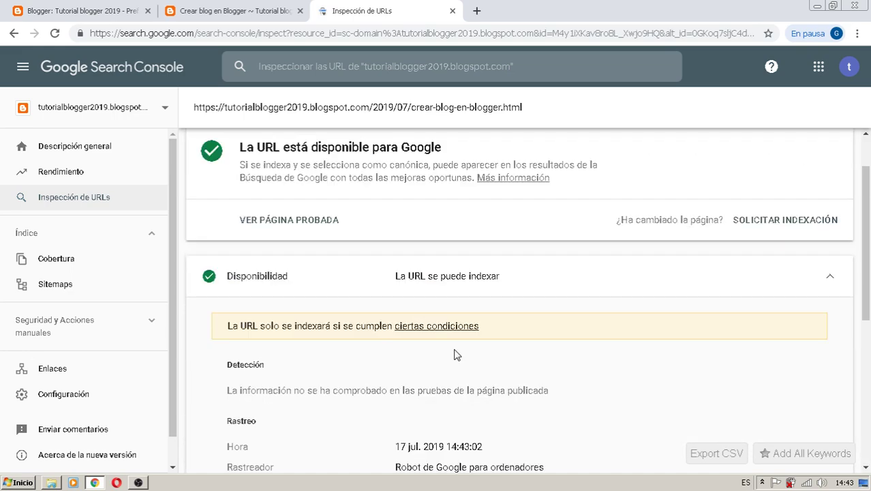
{"action": "scroll", "coordinate": [456, 354], "scroll_direction": "down", "scroll_amount": 1}
{"action": "left_click_drag", "start_coordinate": [868, 302], "coordinate": [866, 380]}
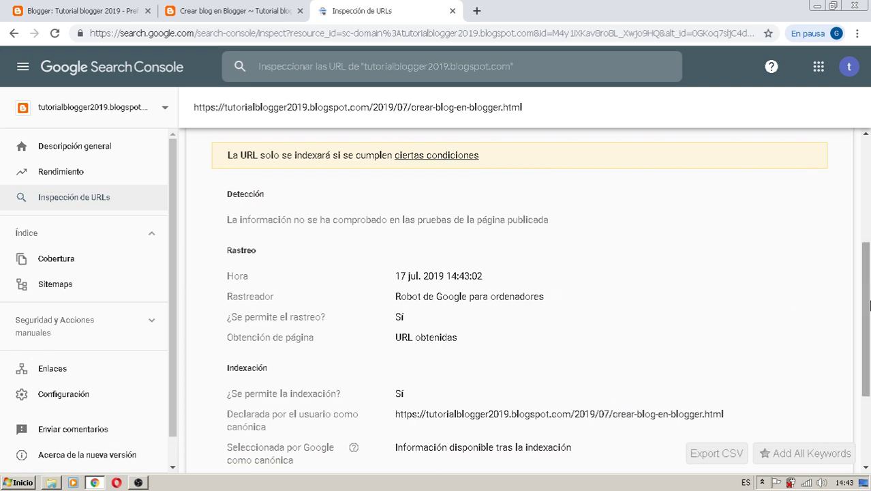
{"action": "left_click_drag", "start_coordinate": [868, 307], "coordinate": [868, 334]}
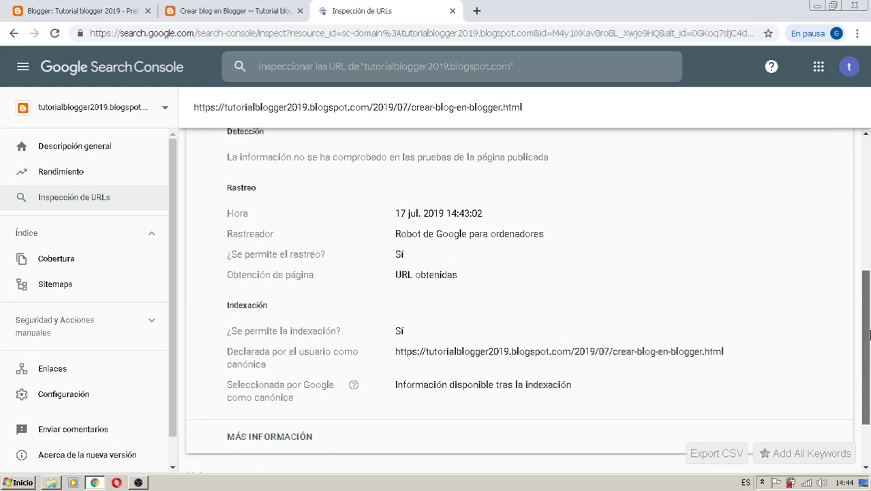
{"action": "scroll", "coordinate": [868, 332], "scroll_direction": "up", "scroll_amount": 5}
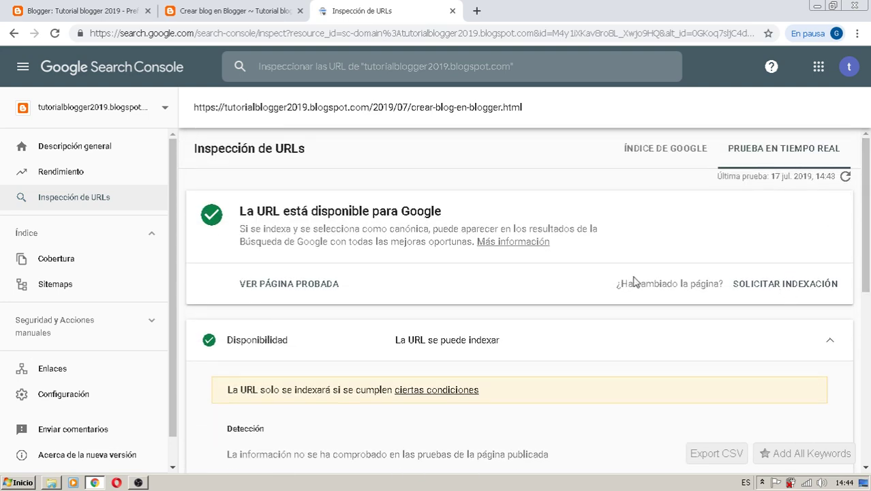
{"action": "scroll", "coordinate": [867, 199], "scroll_direction": "down", "scroll_amount": 3}
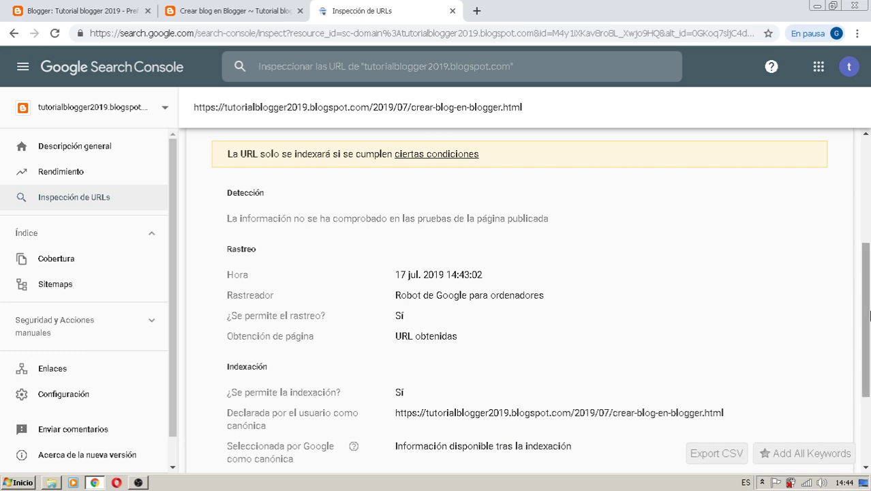
{"action": "left_click_drag", "start_coordinate": [868, 314], "coordinate": [868, 198]}
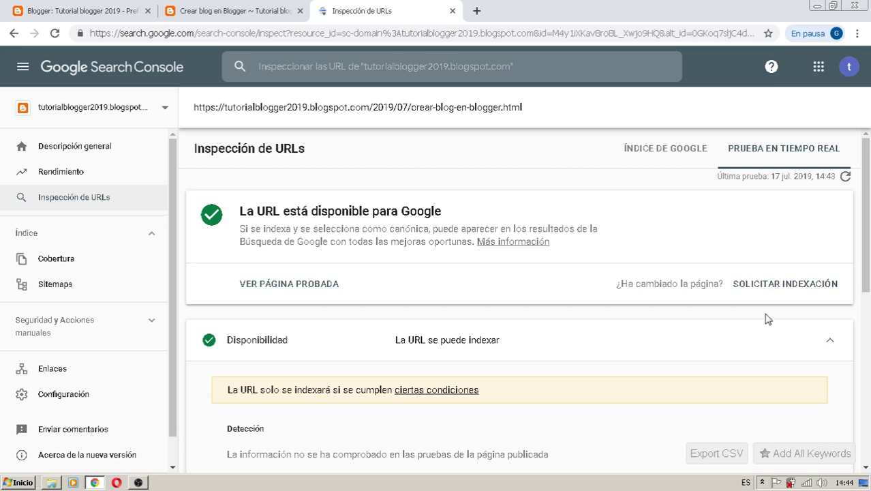
Request indexing of the post URL, complete the image check by selecting all car pictures, and dismiss the confirmation.
{"action": "left_click", "coordinate": [749, 289]}
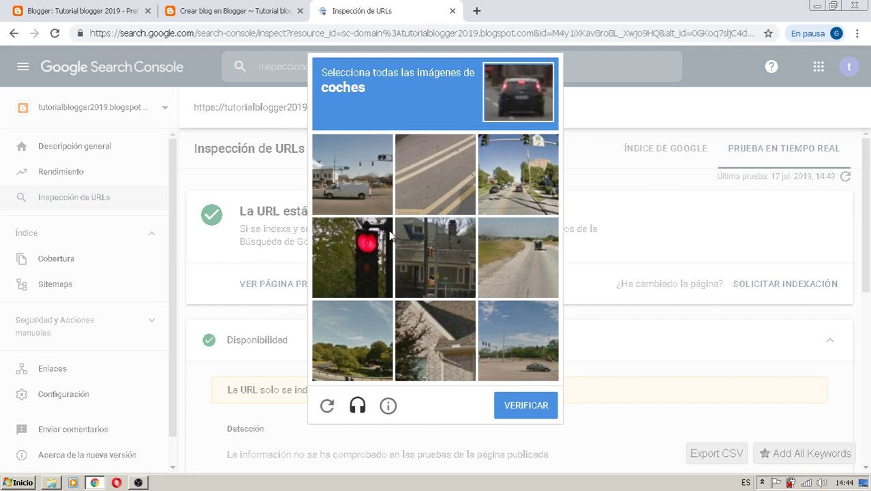
{"action": "left_click", "coordinate": [355, 183]}
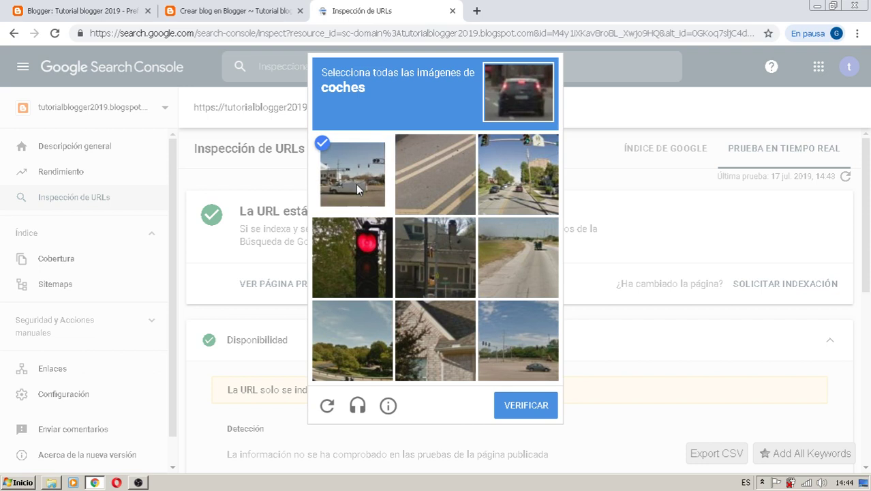
{"action": "left_click", "coordinate": [513, 196]}
{"action": "left_click", "coordinate": [536, 285]}
{"action": "left_click", "coordinate": [541, 350]}
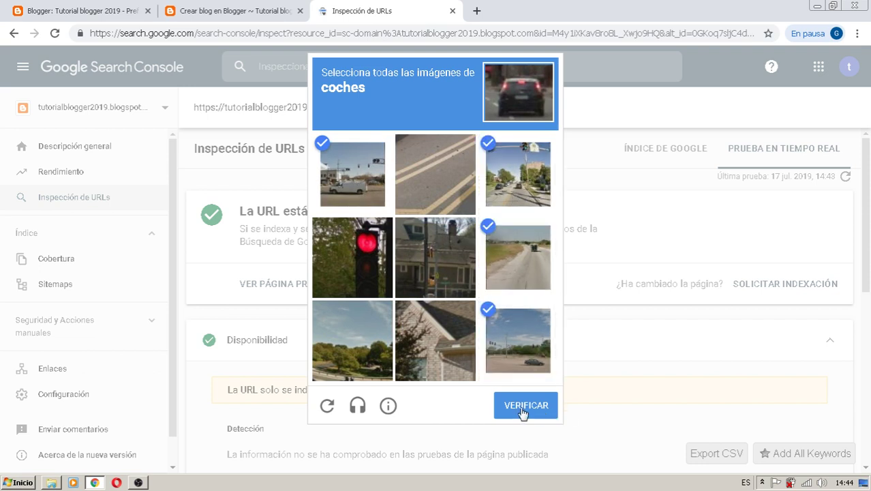
{"action": "left_click", "coordinate": [522, 409]}
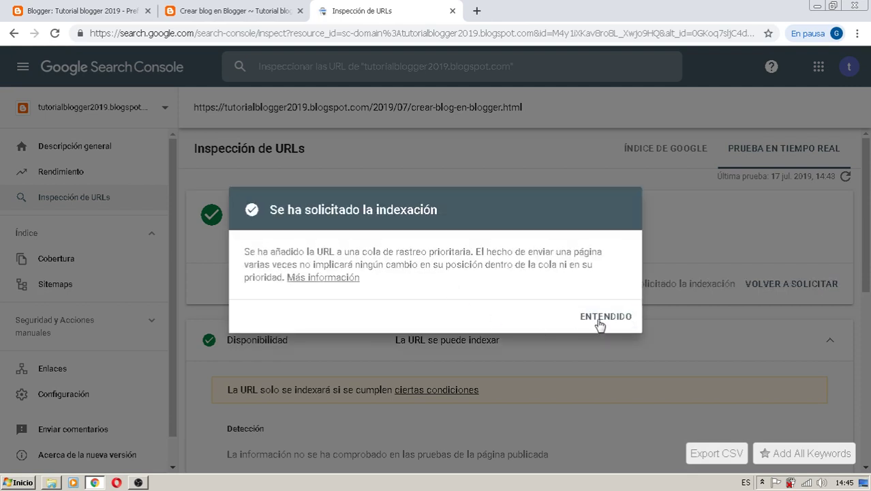
{"action": "left_click", "coordinate": [600, 320]}
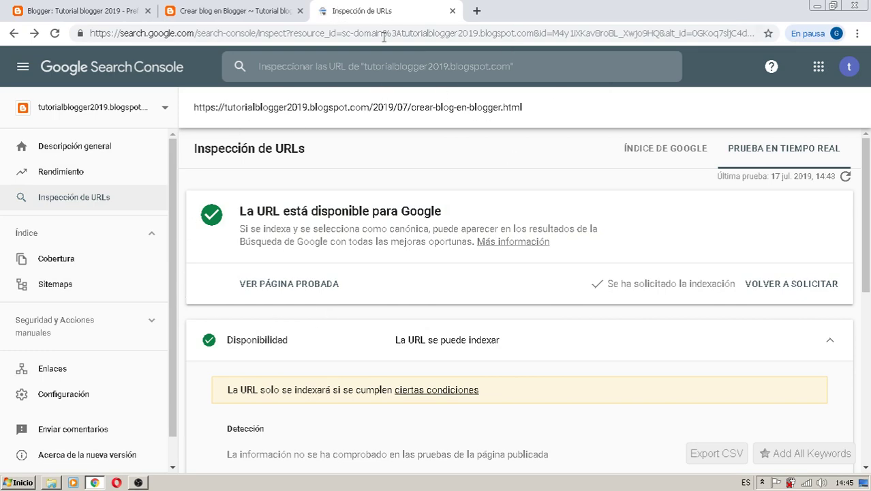
Inspect the same post URL again from the inspection history and return to the open blog post.
{"action": "left_click", "coordinate": [430, 66]}
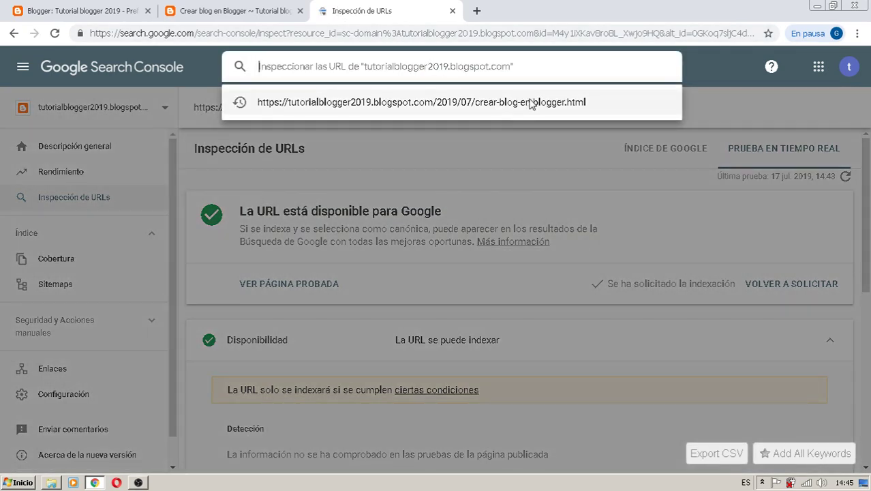
{"action": "left_click", "coordinate": [414, 104]}
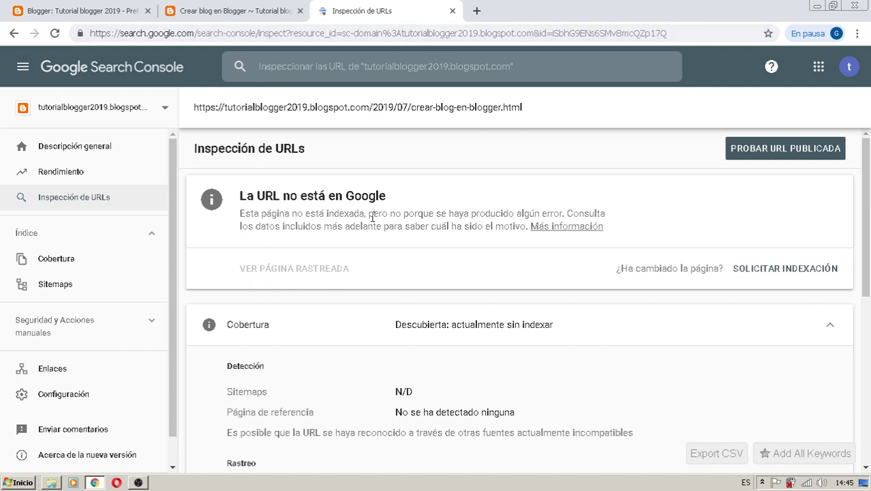
{"action": "left_click", "coordinate": [209, 12]}
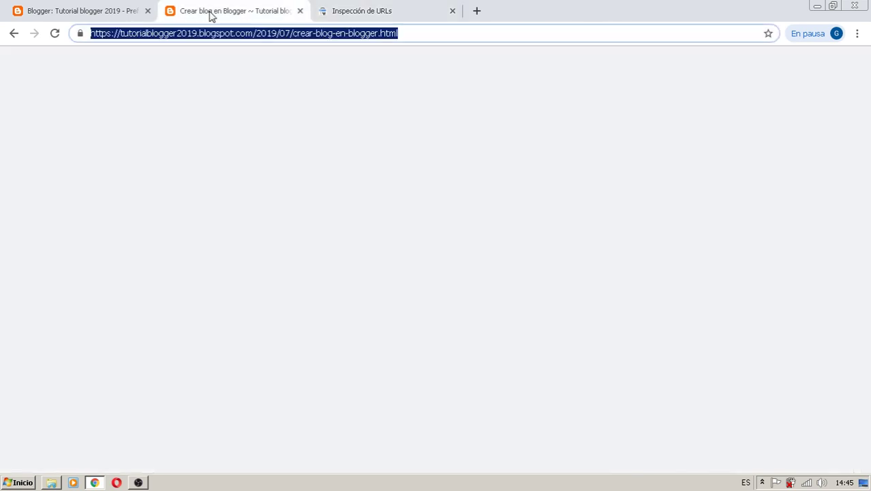
Switch to Blogger and look over the Preferencias de búsqueda page from its Metaetiquetas section.
{"action": "left_click", "coordinate": [68, 13]}
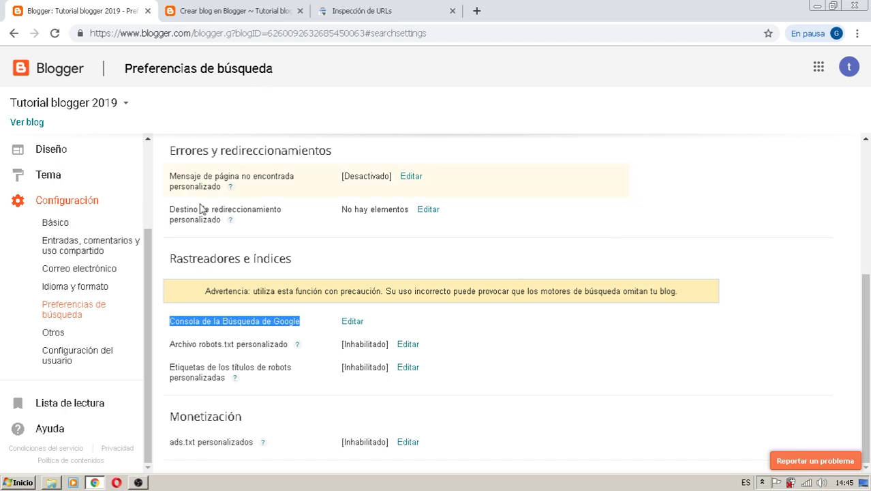
{"action": "left_click_drag", "start_coordinate": [151, 276], "coordinate": [151, 175]}
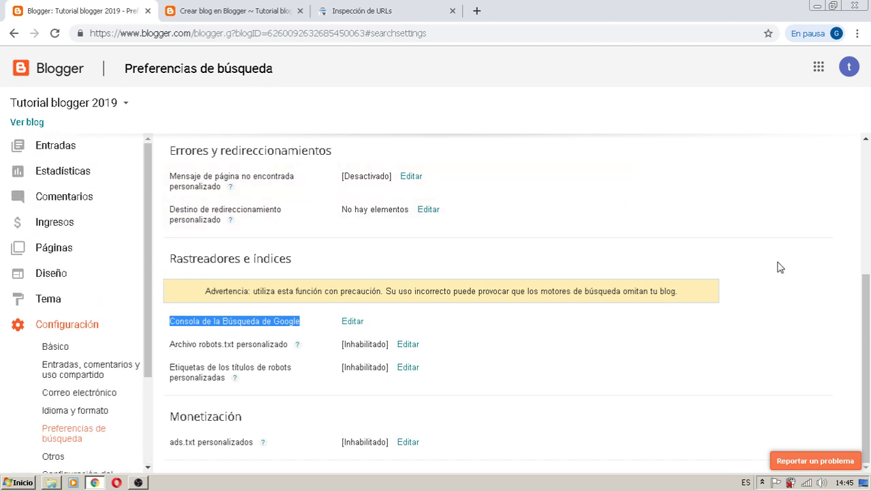
{"action": "left_click_drag", "start_coordinate": [866, 306], "coordinate": [868, 170]}
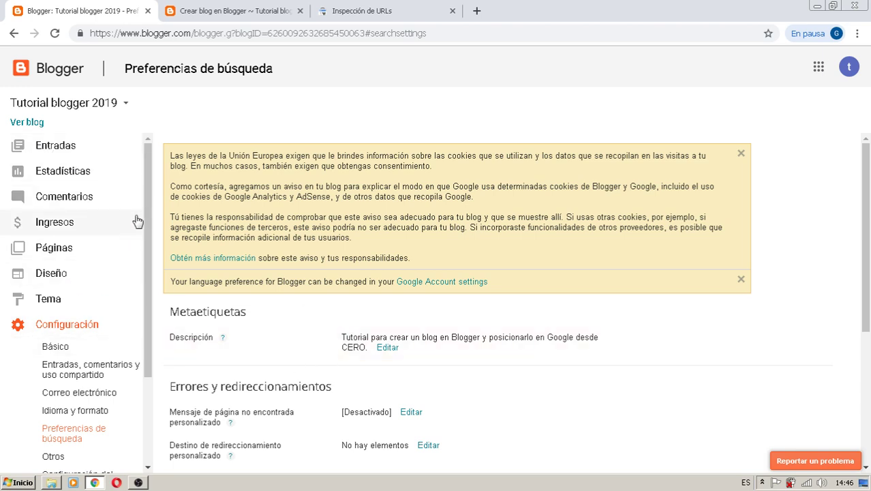
Look through the Otros and Configuración del usuario settings, and review Preferencias de búsqueda down to its Monetización section.
{"action": "left_click_drag", "start_coordinate": [146, 223], "coordinate": [165, 313]}
{"action": "left_click", "coordinate": [53, 333]}
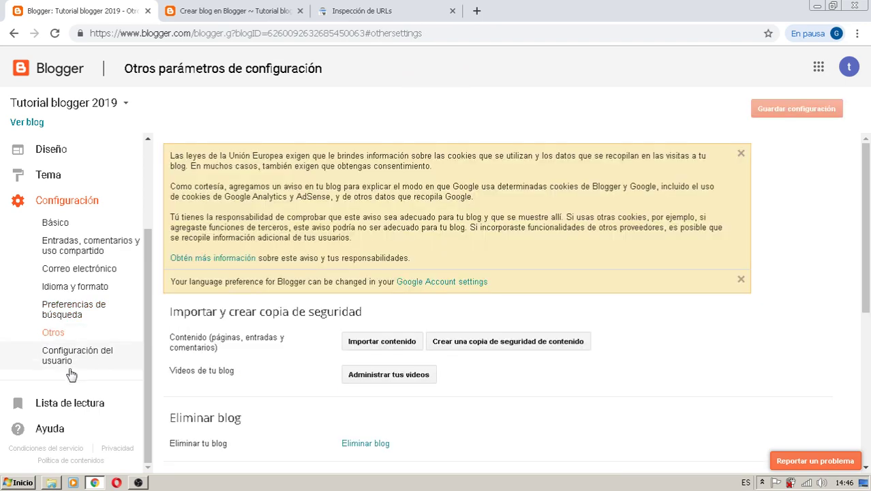
{"action": "left_click", "coordinate": [74, 361]}
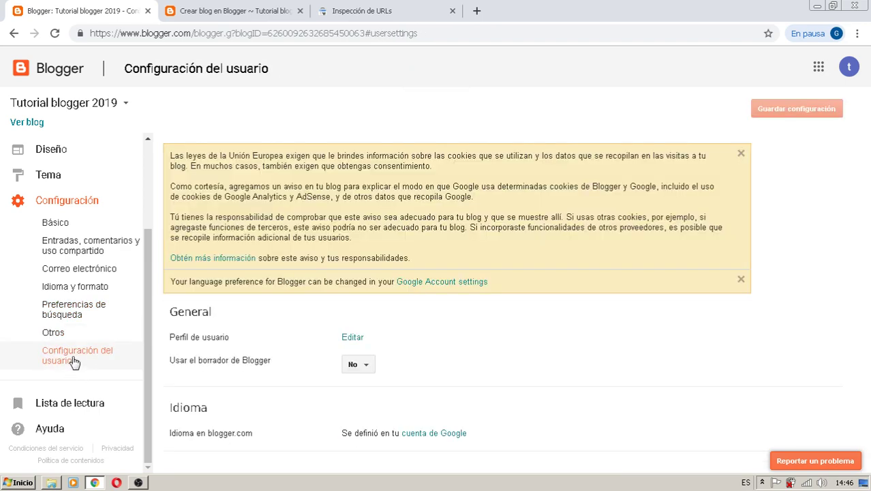
{"action": "left_click", "coordinate": [70, 334]}
{"action": "left_click", "coordinate": [72, 317]}
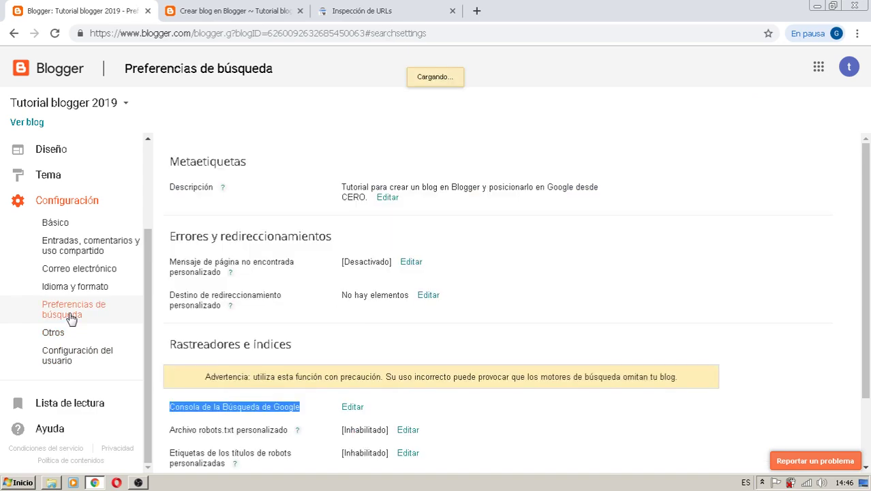
{"action": "left_click_drag", "start_coordinate": [867, 208], "coordinate": [868, 351]}
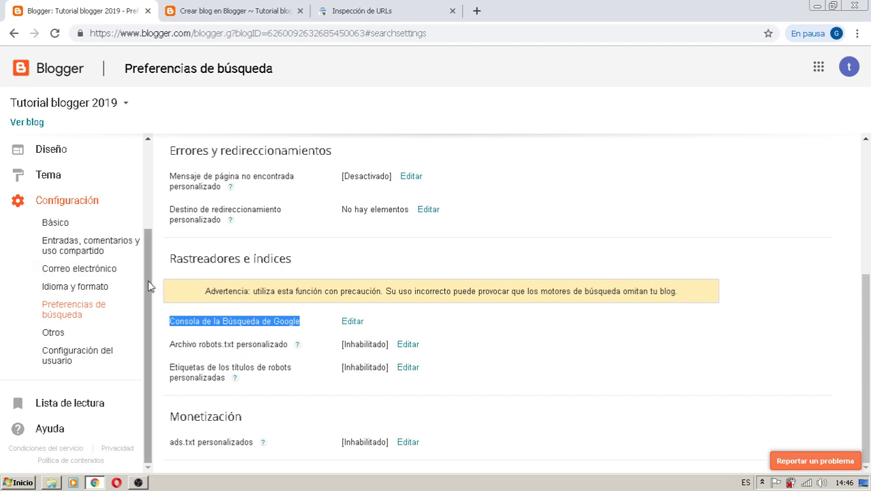
{"action": "scroll", "coordinate": [129, 201], "scroll_direction": "up", "scroll_amount": 3}
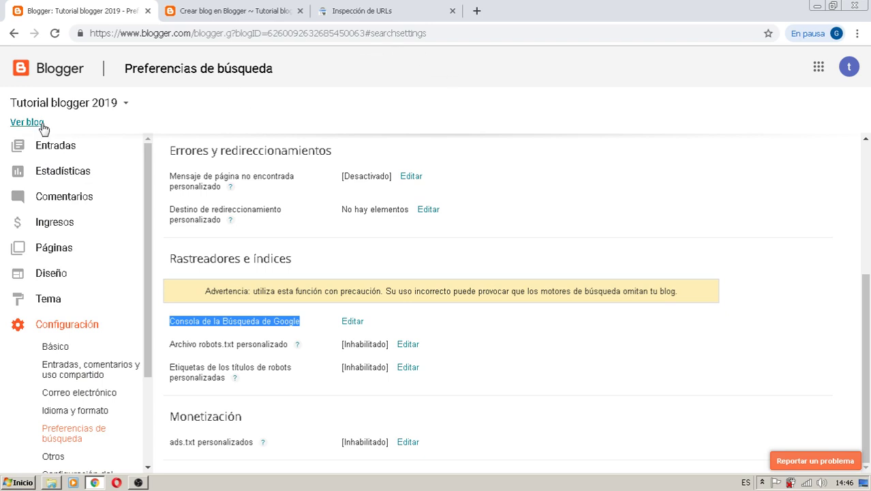
Switch to the published blog, view its home page, and return to the Blogger dashboard.
{"action": "left_click", "coordinate": [232, 7]}
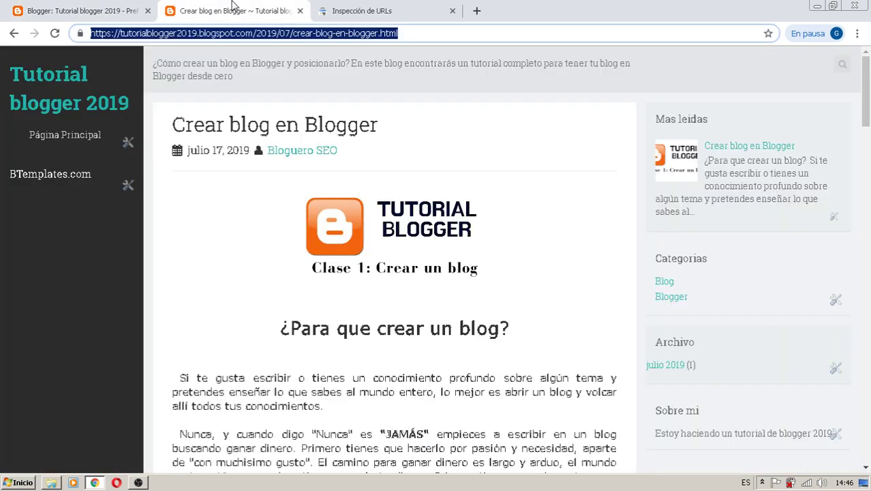
{"action": "left_click", "coordinate": [71, 75]}
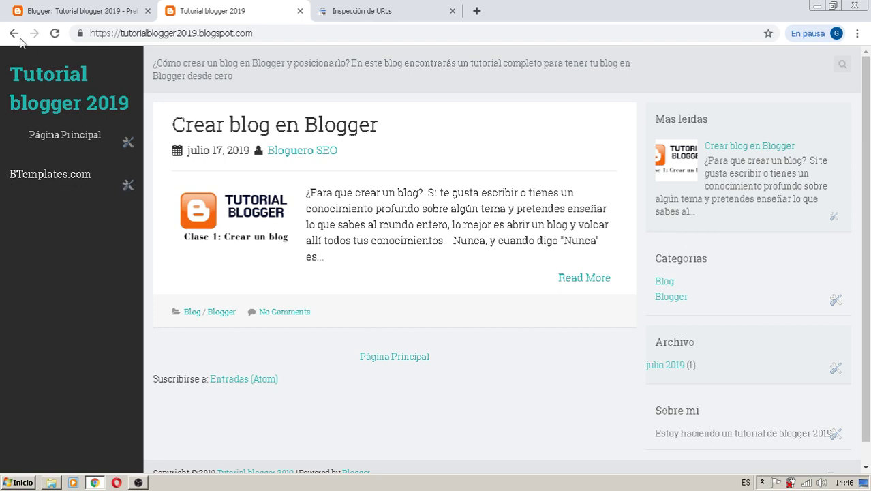
{"action": "left_click", "coordinate": [76, 12]}
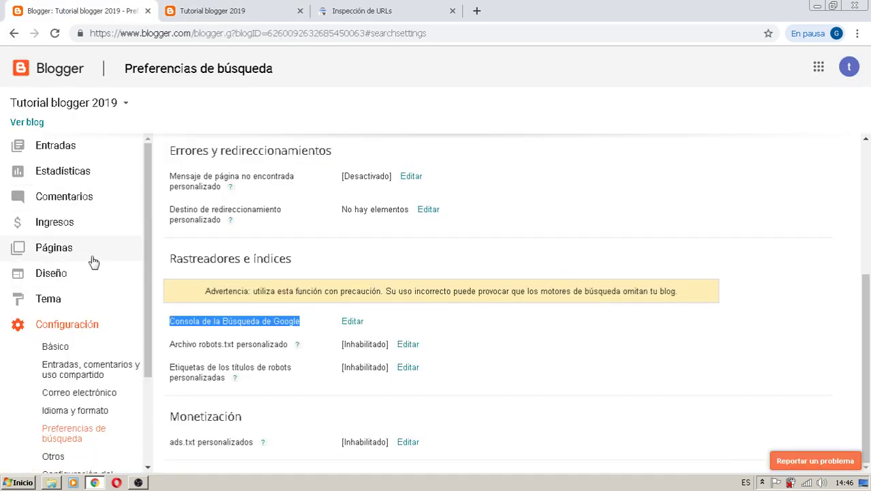
Delete the BTemplates.com gadget from the sidebarleftnbt section of the blog's Diseño and save the layout.
{"action": "left_click", "coordinate": [72, 280]}
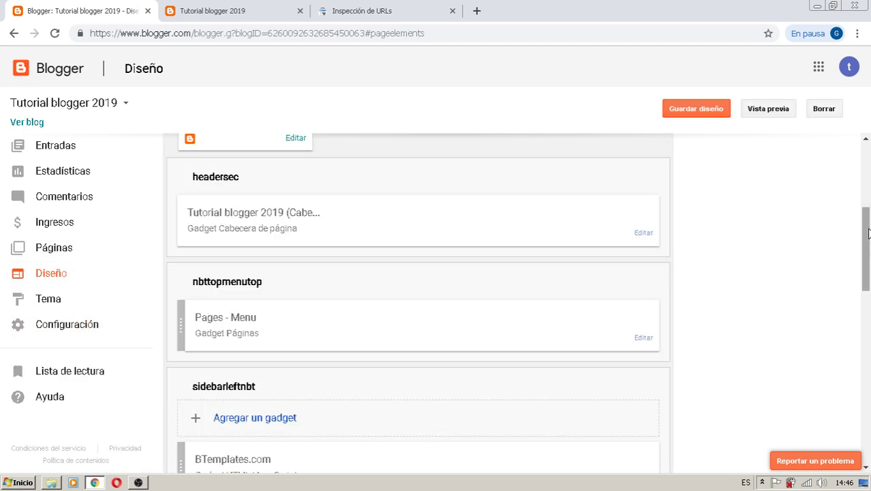
{"action": "left_click_drag", "start_coordinate": [867, 233], "coordinate": [867, 296]}
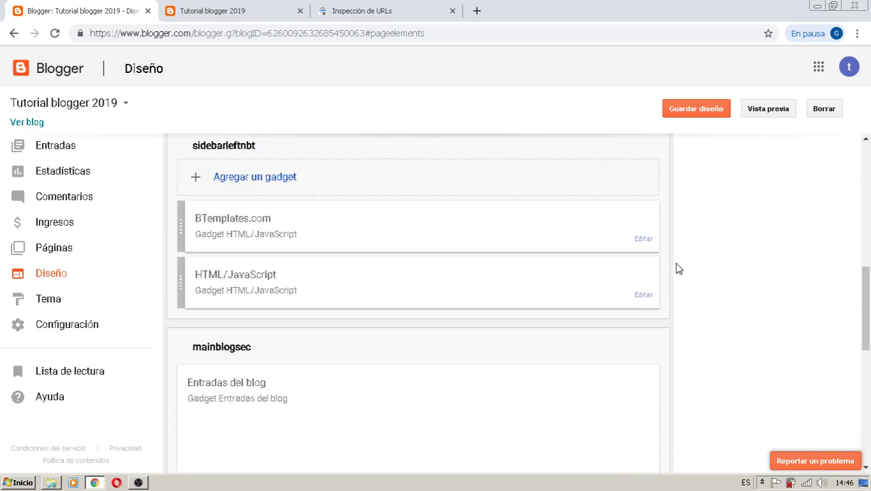
{"action": "left_click", "coordinate": [643, 240]}
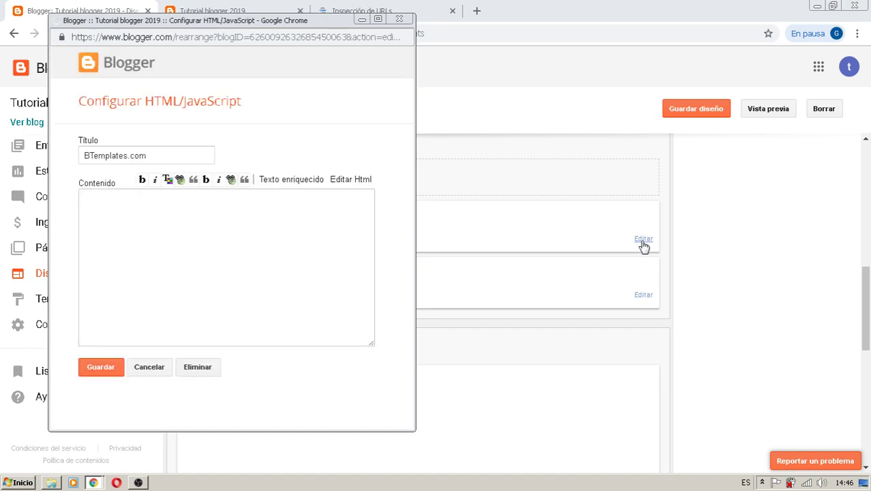
{"action": "left_click", "coordinate": [192, 372]}
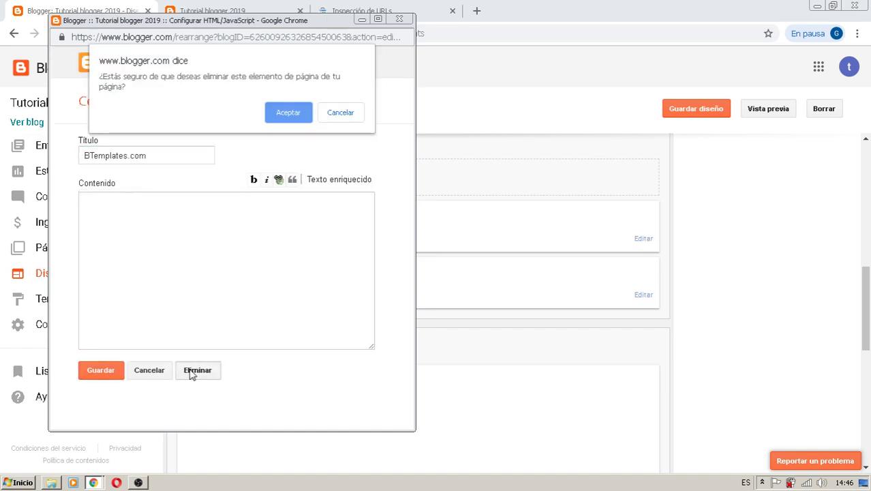
{"action": "left_click", "coordinate": [285, 112]}
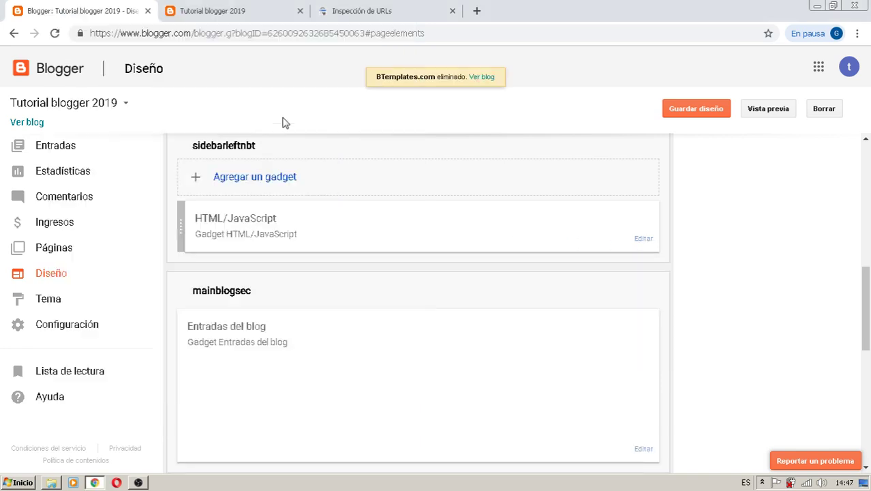
{"action": "left_click", "coordinate": [678, 113]}
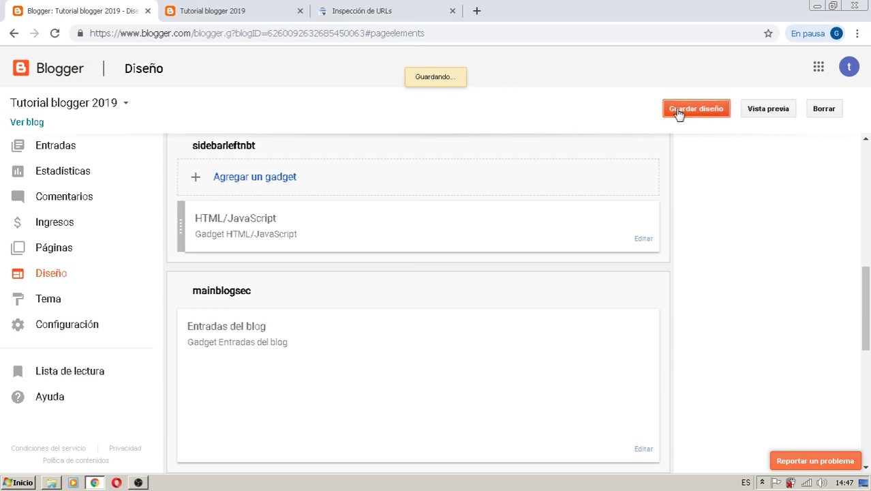
Reload the published blog's home page and examine it from the sidebar to the footer.
{"action": "left_click", "coordinate": [208, 8]}
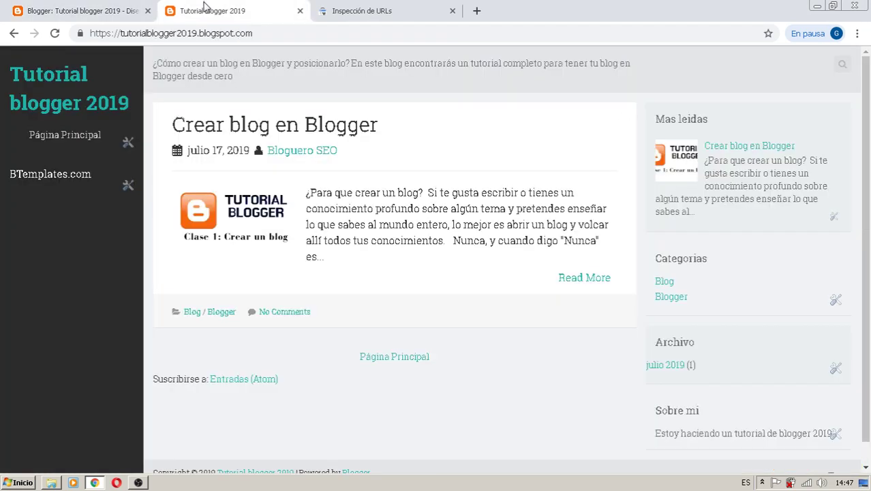
{"action": "left_click", "coordinate": [54, 33]}
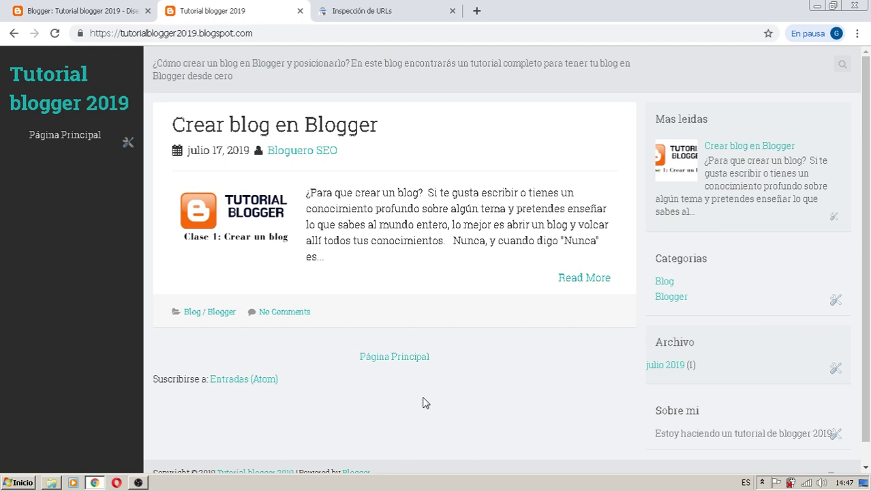
{"action": "left_click_drag", "start_coordinate": [866, 97], "coordinate": [870, 198]}
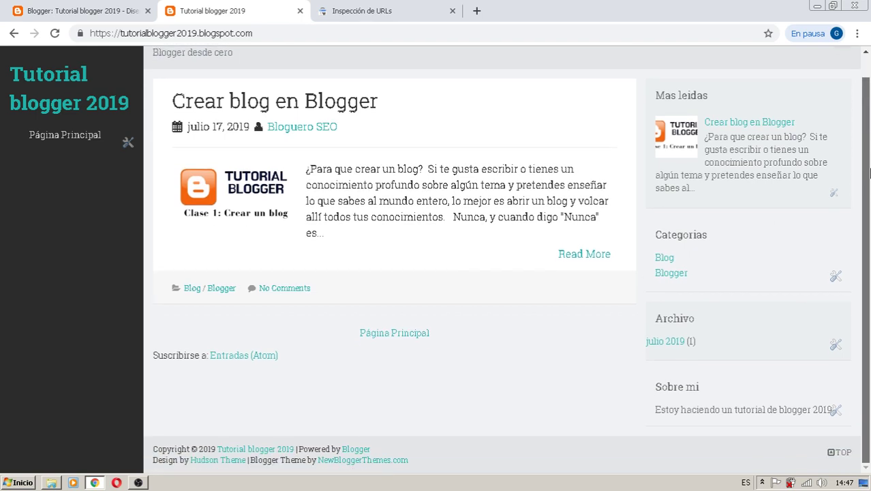
{"action": "scroll", "coordinate": [870, 173], "scroll_direction": "up", "scroll_amount": 1}
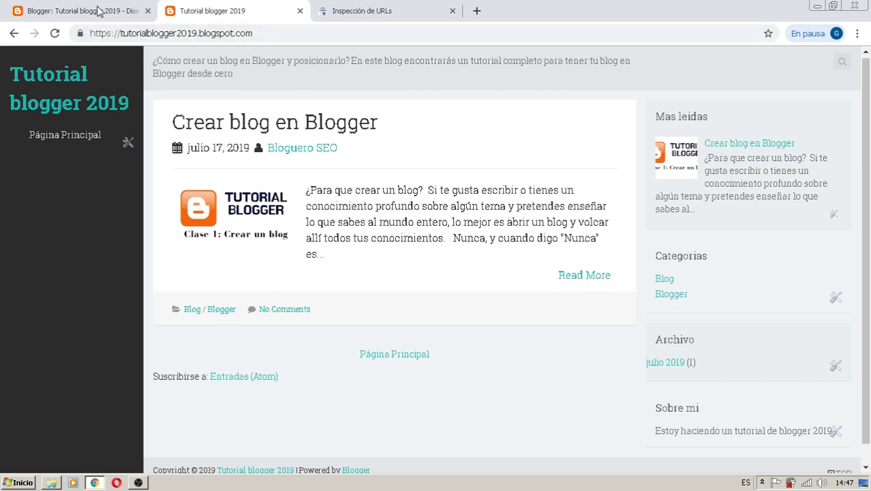
Return to the Blogger dashboard and open the current theme's HTML code for editing.
{"action": "left_click", "coordinate": [98, 12]}
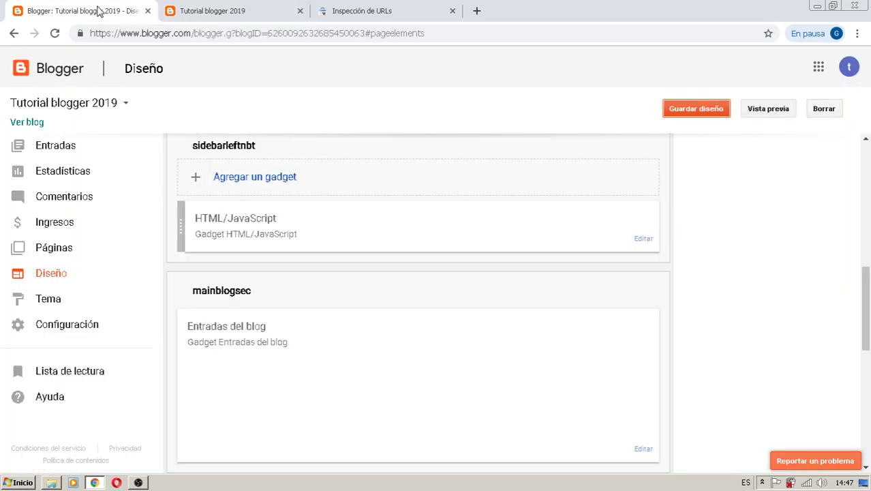
{"action": "left_click", "coordinate": [39, 302]}
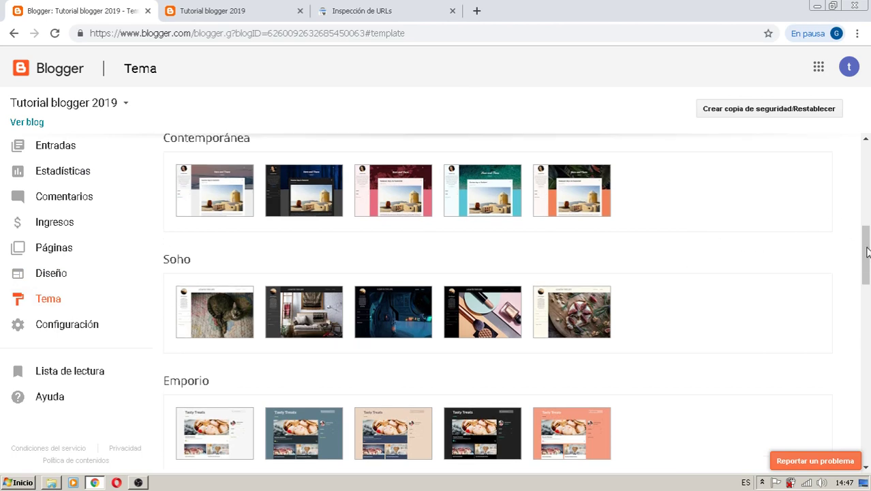
{"action": "left_click_drag", "start_coordinate": [867, 252], "coordinate": [864, 201]}
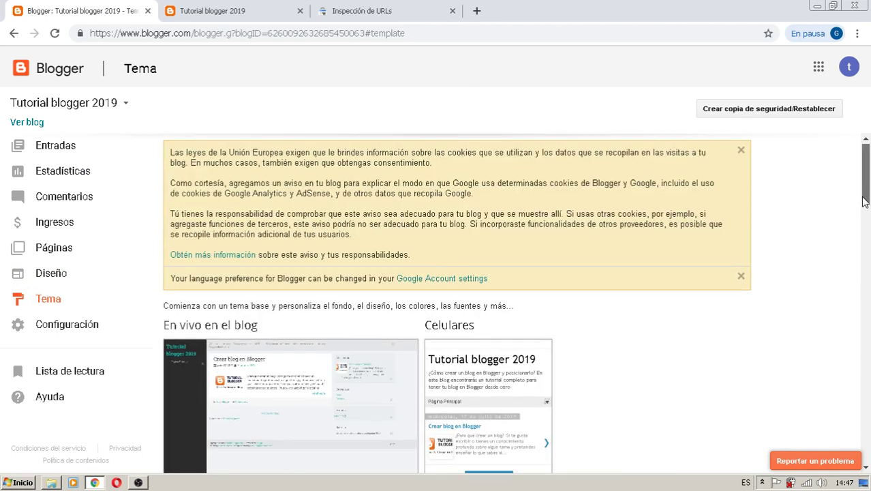
{"action": "scroll", "coordinate": [319, 326], "scroll_direction": "down", "scroll_amount": 3}
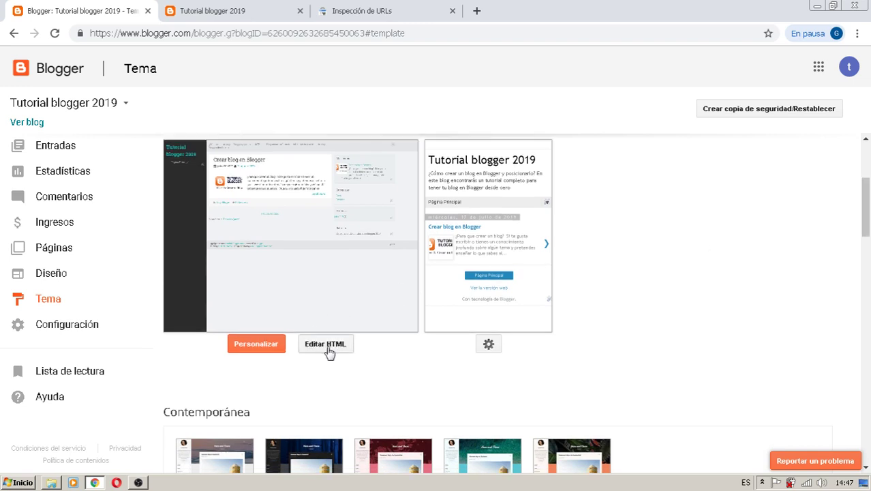
{"action": "left_click", "coordinate": [328, 349]}
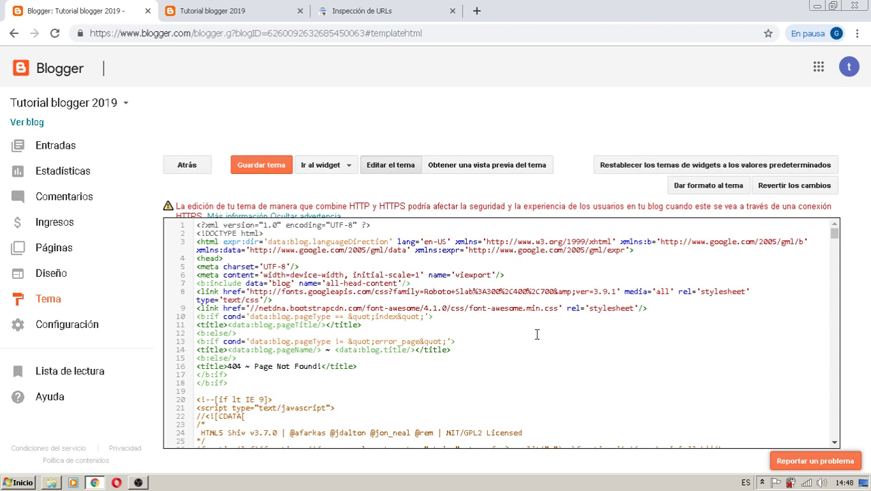
{"action": "key", "text": "ctrl+f"}
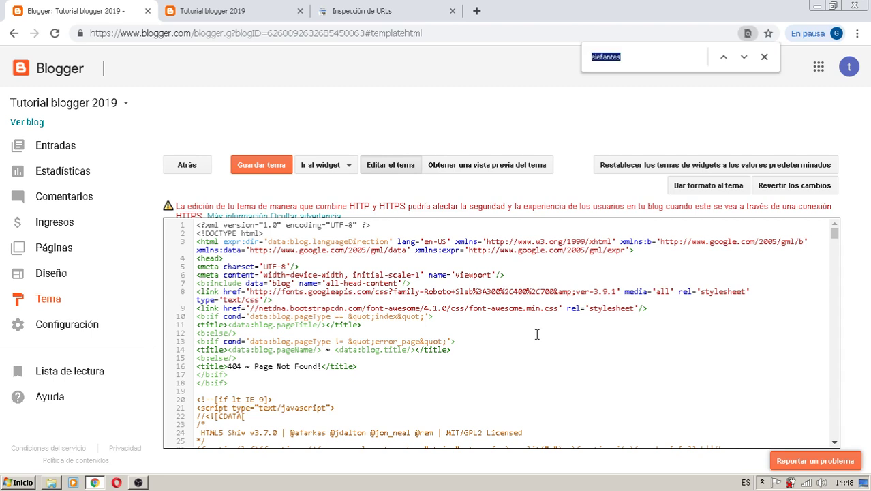
{"action": "left_click", "coordinate": [538, 333]}
{"action": "key", "text": "ctrl+f"}
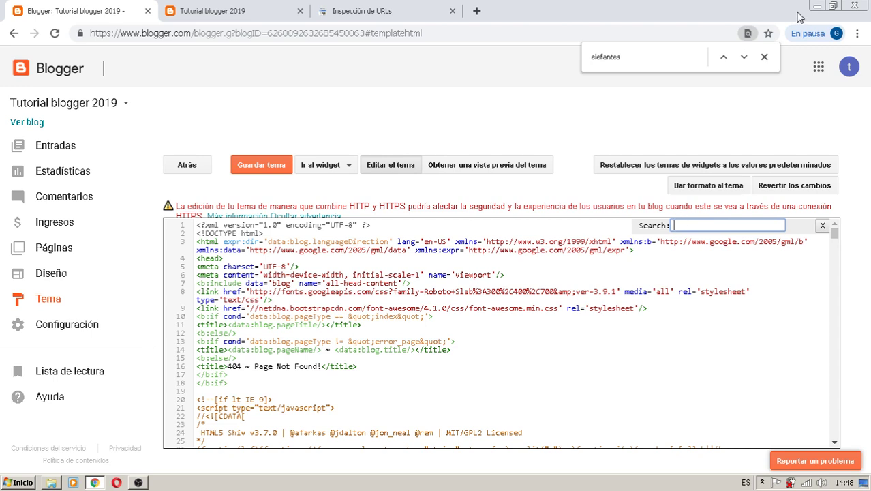
{"action": "left_click", "coordinate": [764, 56]}
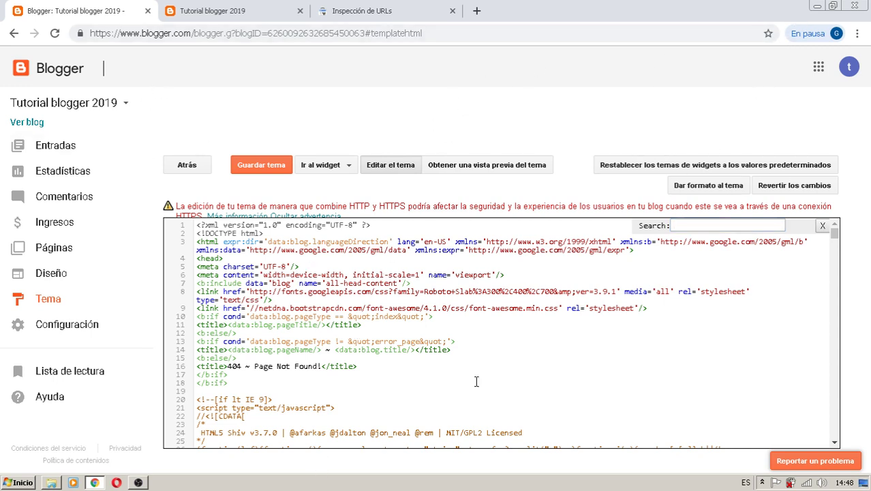
{"action": "left_click", "coordinate": [822, 225]}
Search inside the theme's HTML code for "read more".
{"action": "left_click", "coordinate": [414, 367]}
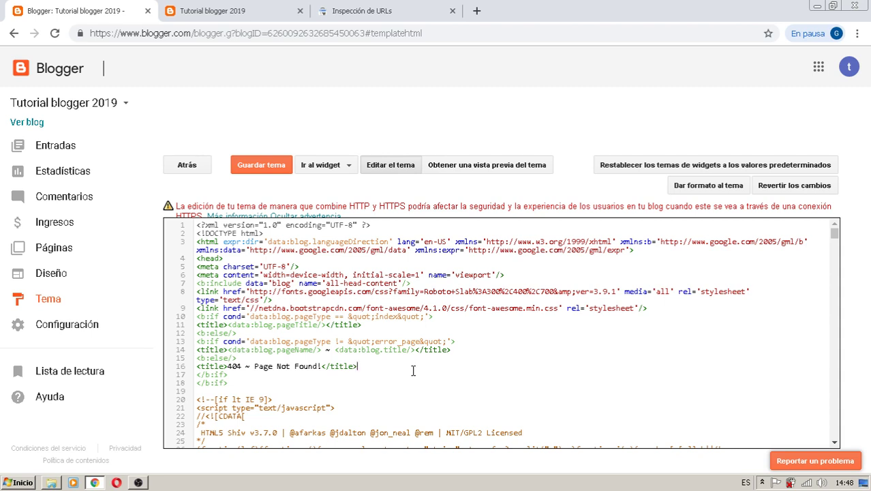
{"action": "key", "text": "ctrl+f"}
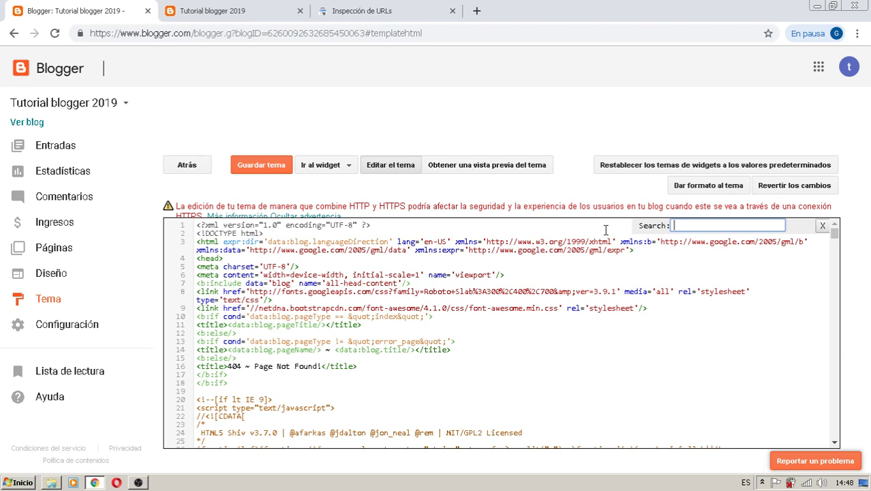
{"action": "type", "text": "read more"}
{"action": "key", "text": "Return"}
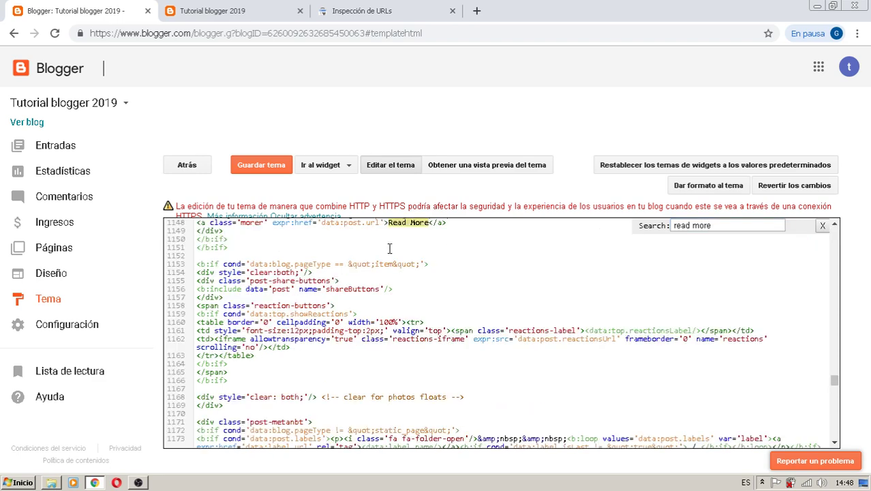
Replace the "Read More" link text in the theme code with "Leer mas" and save the theme.
{"action": "left_click", "coordinate": [835, 225]}
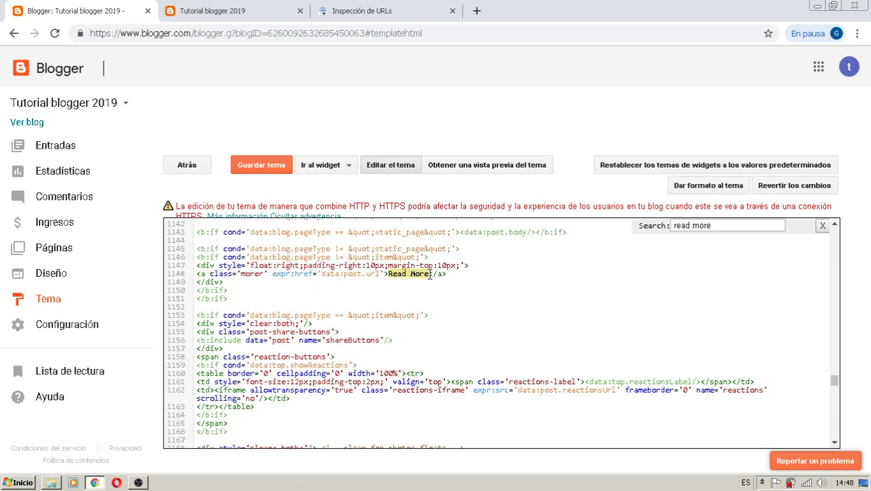
{"action": "left_click", "coordinate": [389, 274]}
{"action": "left_click_drag", "start_coordinate": [389, 275], "coordinate": [430, 274]}
{"action": "type", "text": "Leer "}
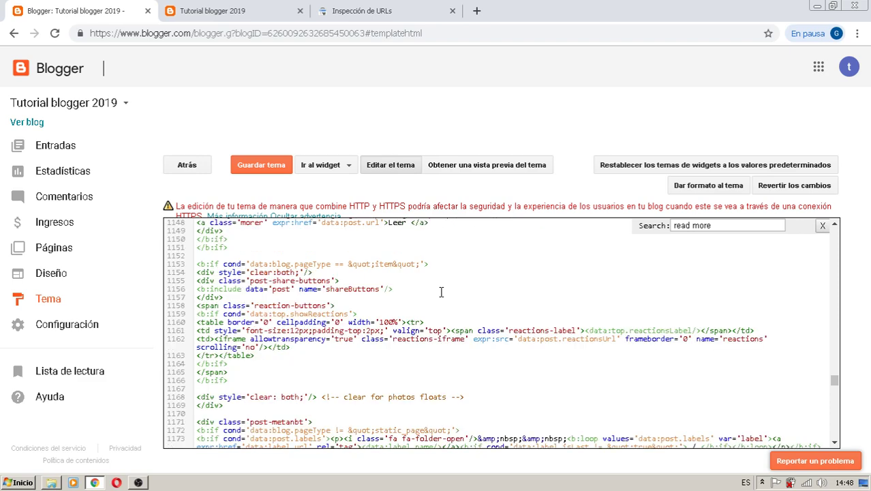
{"action": "type", "text": "mas"}
{"action": "left_click", "coordinate": [274, 172]}
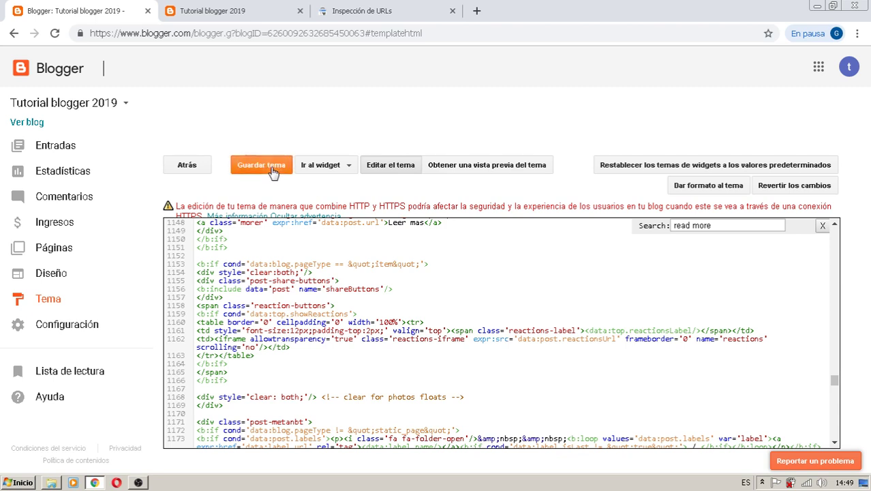
Reload the published blog to check the post's link text, and return to the theme code editor.
{"action": "left_click", "coordinate": [211, 9]}
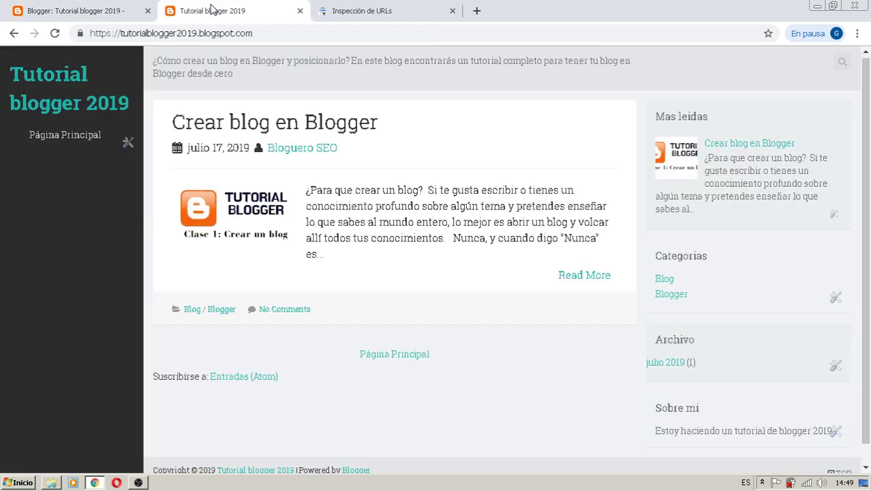
{"action": "left_click", "coordinate": [55, 33]}
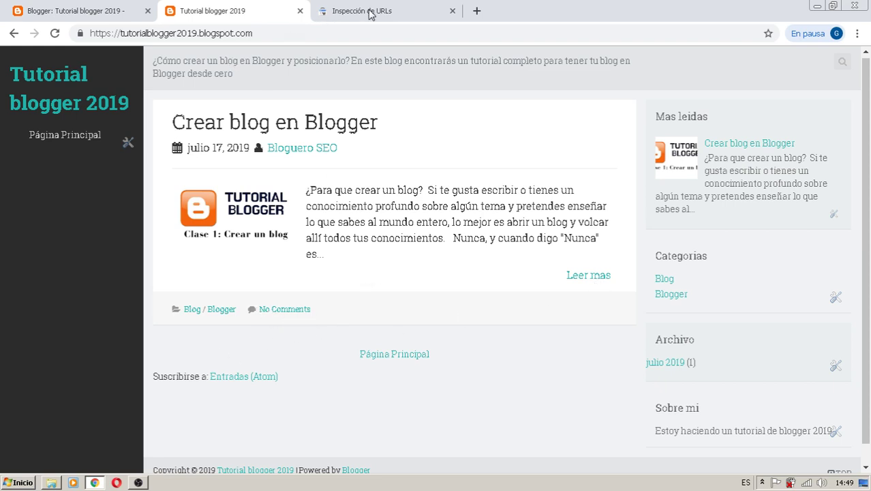
{"action": "left_click", "coordinate": [101, 10]}
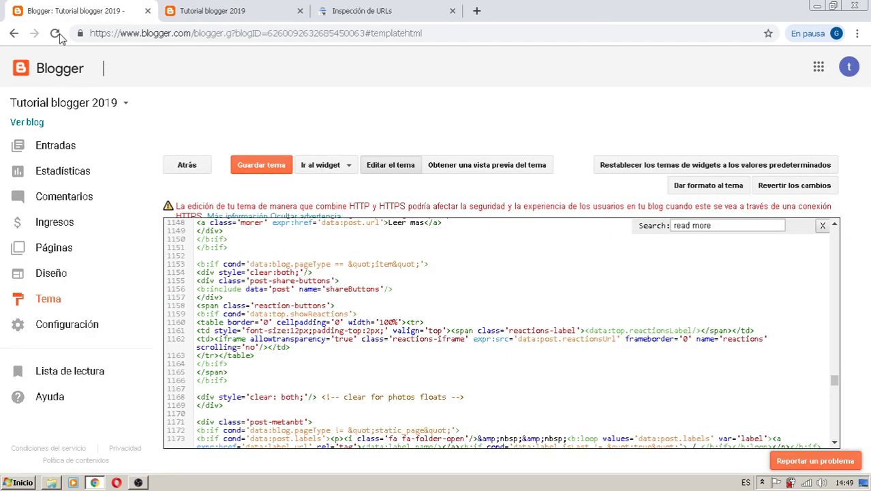
Search inside the theme's HTML code for "No Comments".
{"action": "triple_click", "coordinate": [713, 226]}
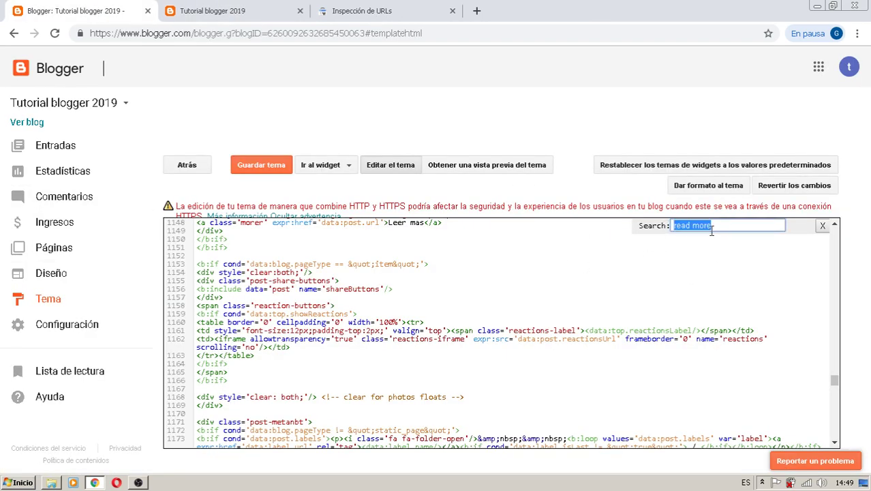
{"action": "left_click", "coordinate": [823, 226]}
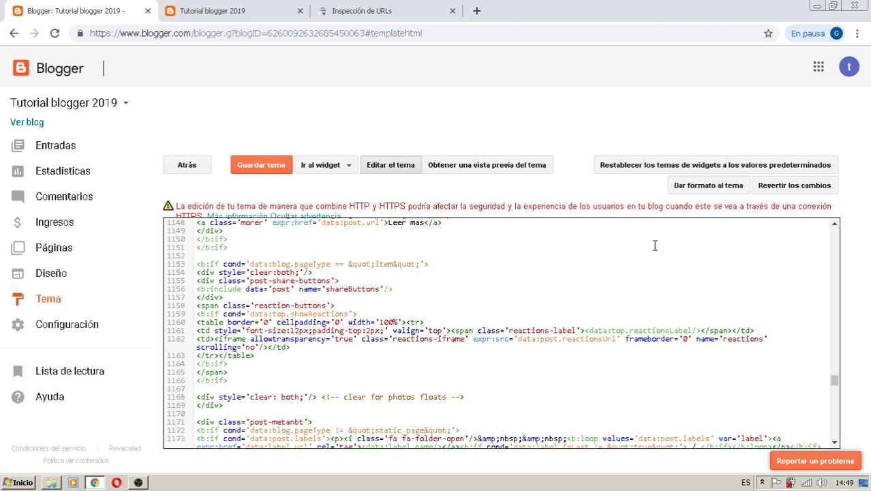
{"action": "key", "text": "ctrl+f"}
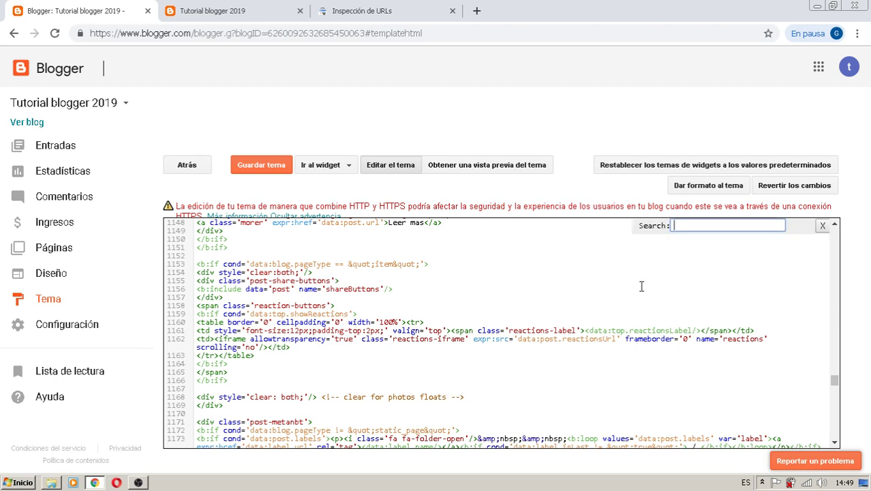
{"action": "type", "text": "No Comments"}
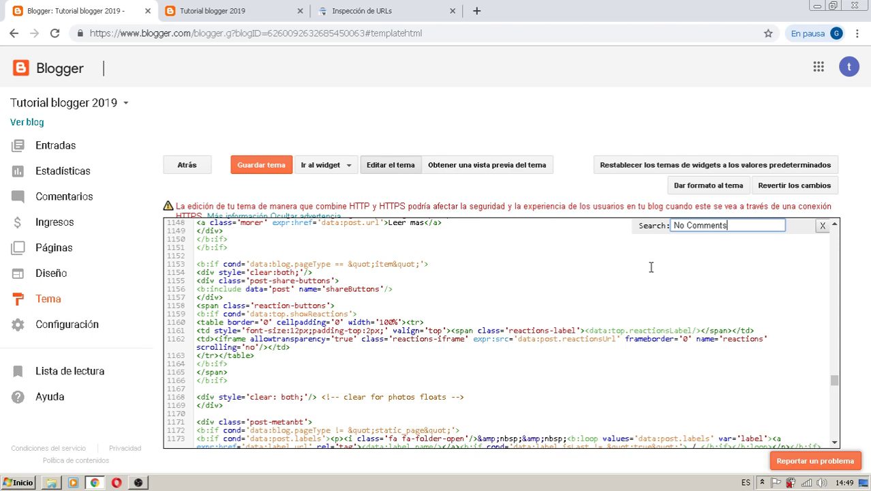
{"action": "key", "text": "Return"}
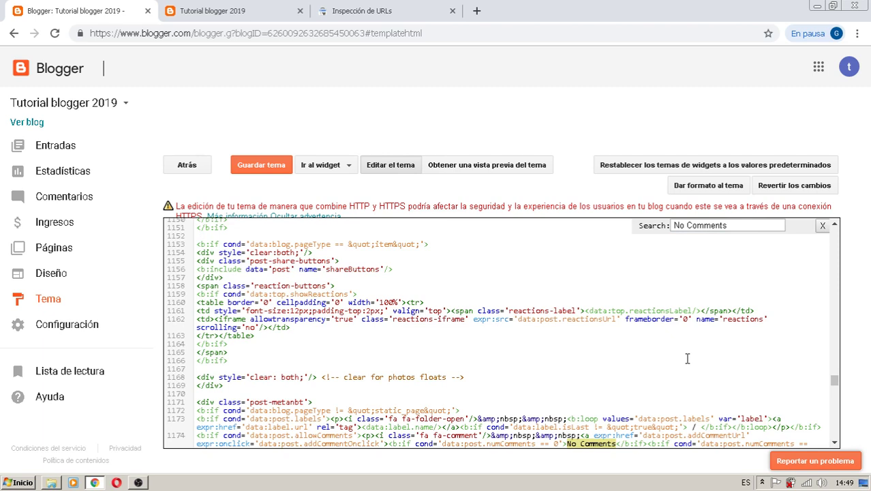
Replace the "No Comments" text in the theme code with "No hay comentarios".
{"action": "type", "text": "N"}
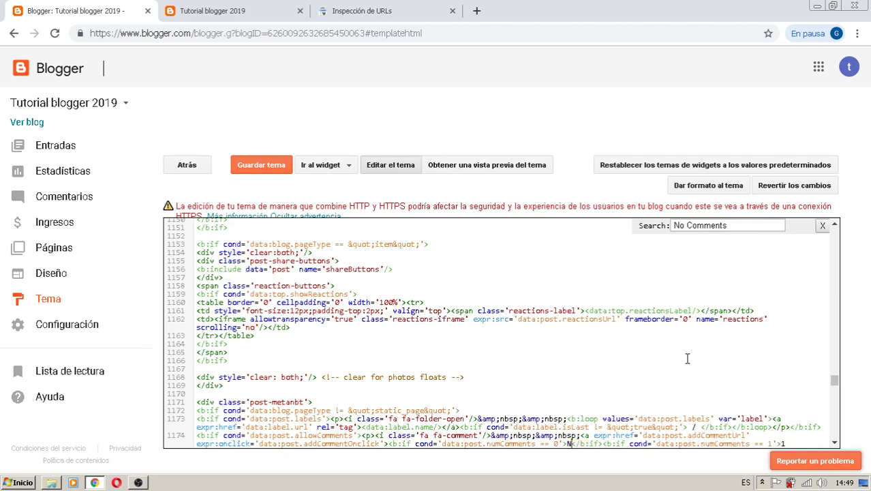
{"action": "type", "text": "o hay co"}
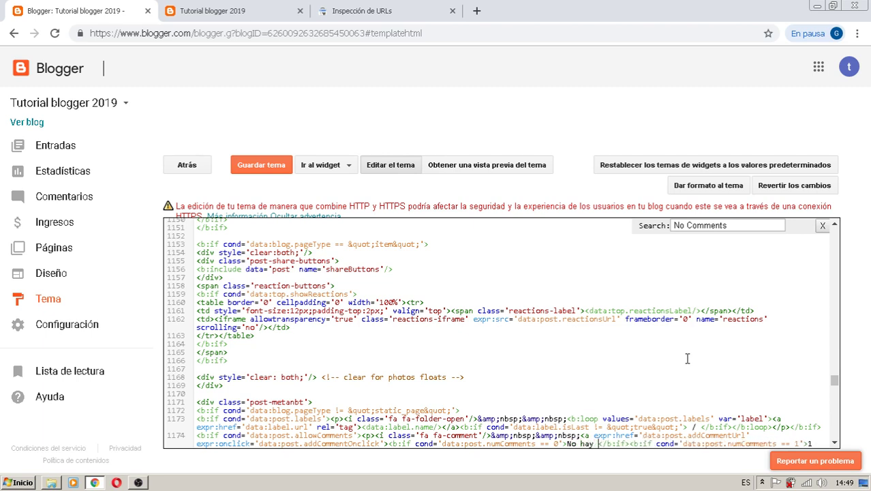
{"action": "type", "text": "mentarios"}
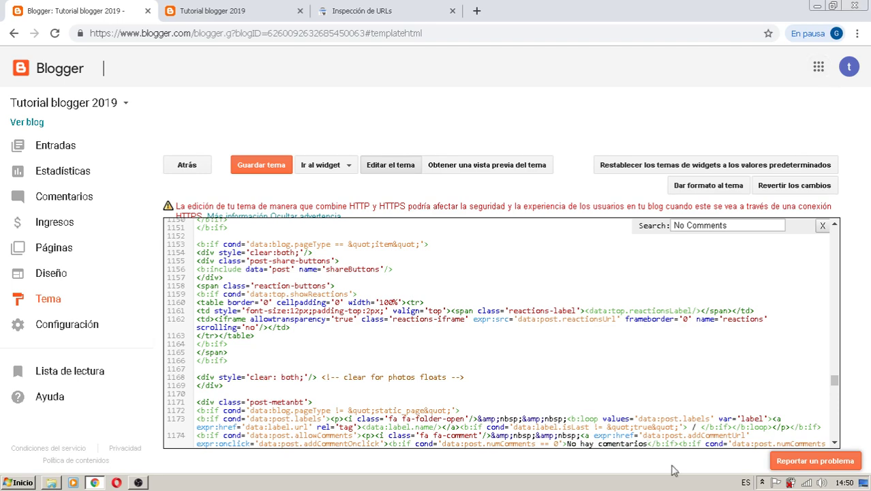
Translate the neighbouring comment labels in the theme code: "Comment" to "Comentario" and "Comments" to "Comentarios".
{"action": "left_click", "coordinate": [835, 442]}
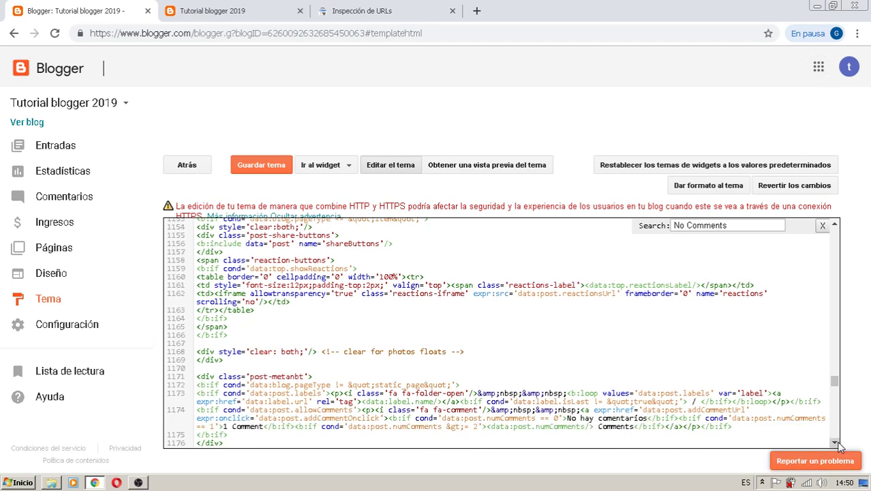
{"action": "left_click", "coordinate": [834, 442]}
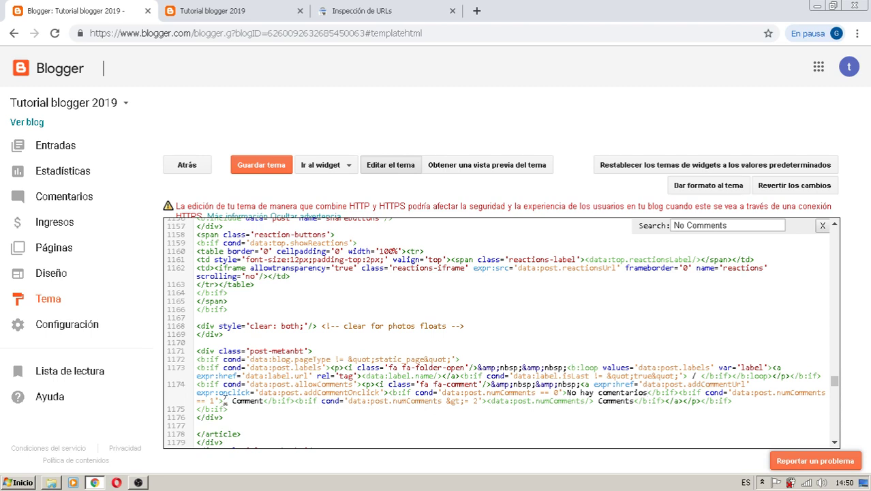
{"action": "left_click_drag", "start_coordinate": [224, 401], "coordinate": [261, 402]}
{"action": "double_click", "coordinate": [240, 402]}
{"action": "type", "text": "Comentario"}
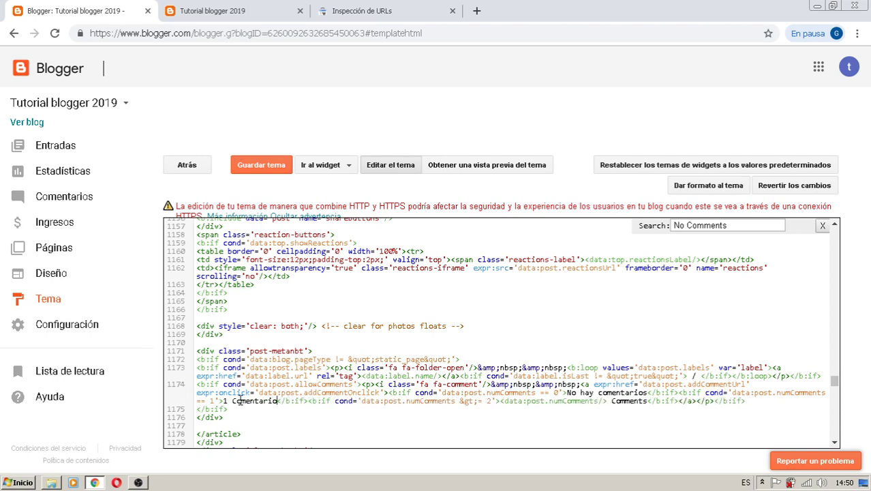
{"action": "left_click", "coordinate": [624, 402]}
{"action": "key", "text": "BackSpace"}
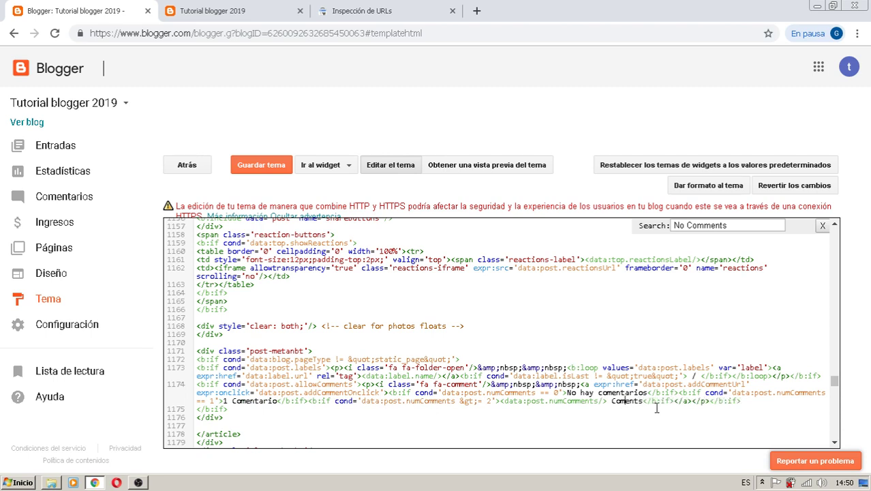
{"action": "left_click", "coordinate": [642, 402]}
{"action": "type", "text": "ari"}
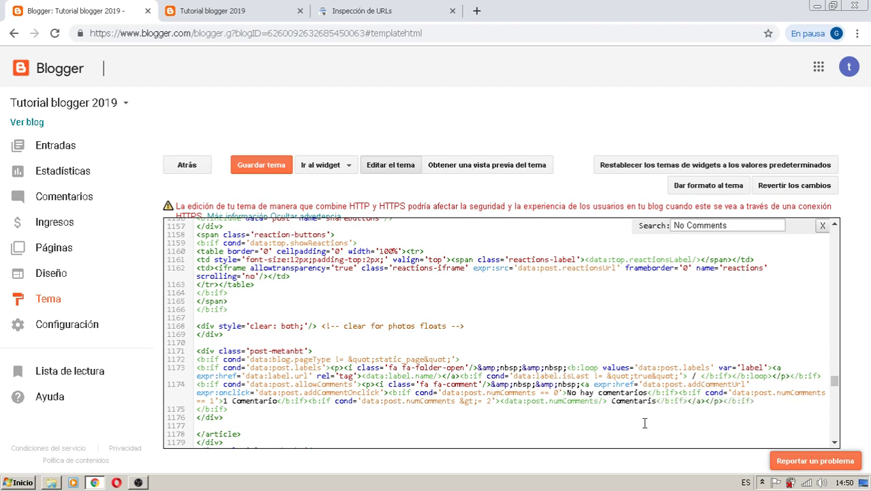
{"action": "type", "text": "o"}
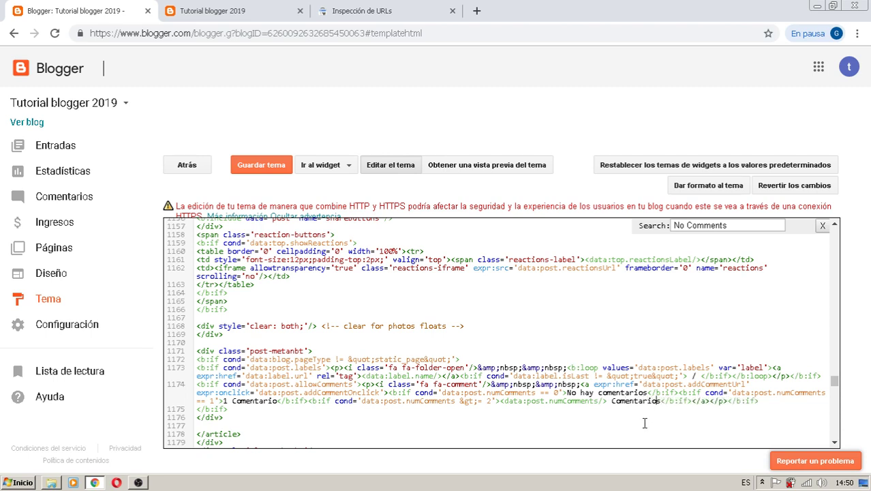
Save the theme and reload the published blog to check the comment label under the post.
{"action": "left_click", "coordinate": [266, 165]}
{"action": "left_click", "coordinate": [216, 7]}
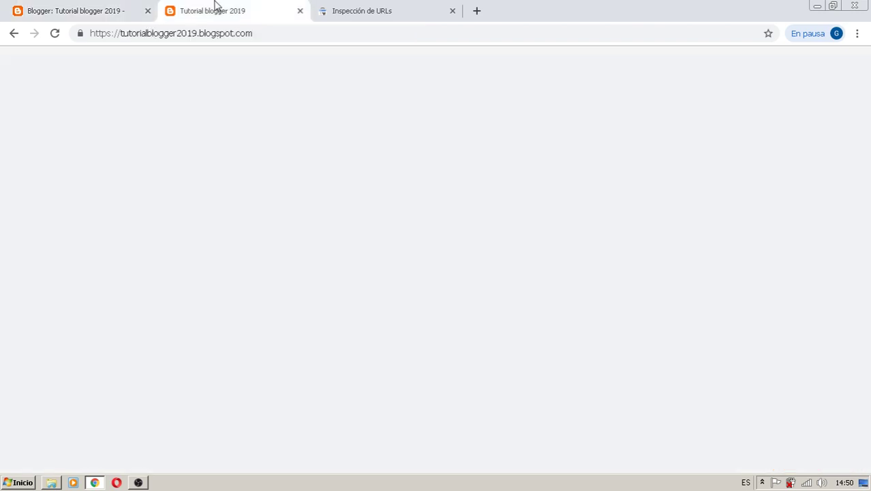
{"action": "left_click", "coordinate": [55, 34]}
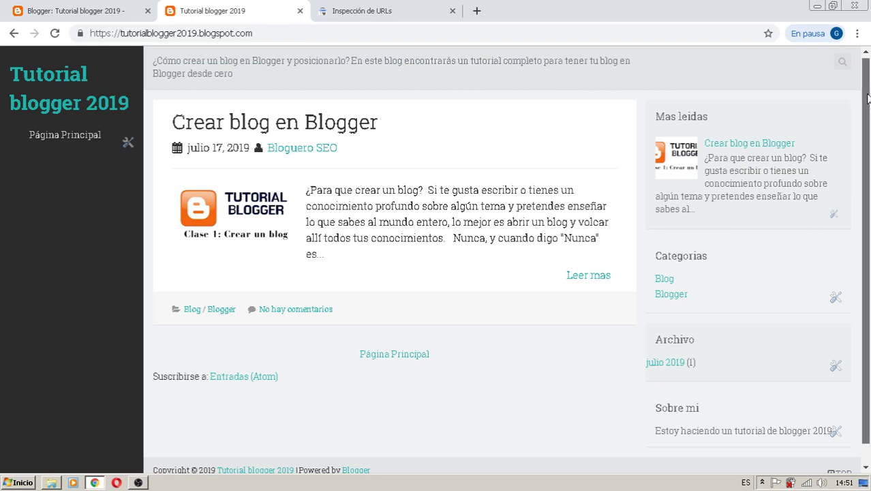
{"action": "left_click_drag", "start_coordinate": [867, 100], "coordinate": [868, 159]}
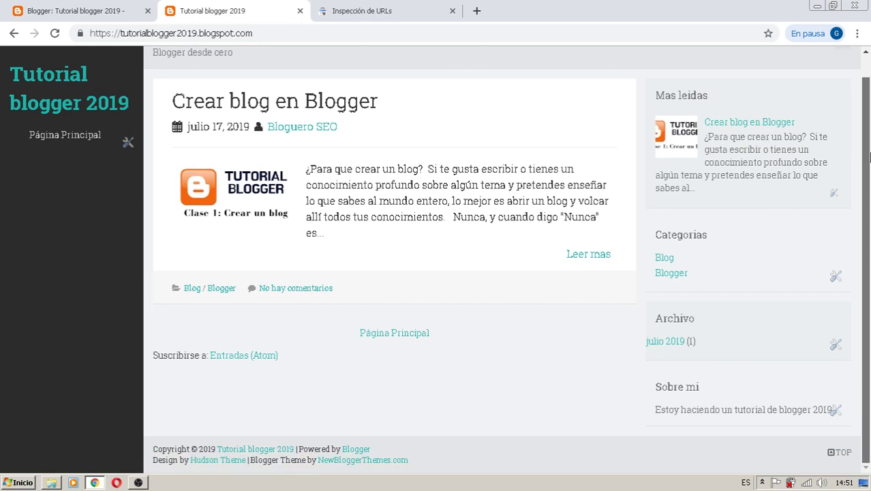
{"action": "scroll", "coordinate": [868, 155], "scroll_direction": "up", "scroll_amount": 1}
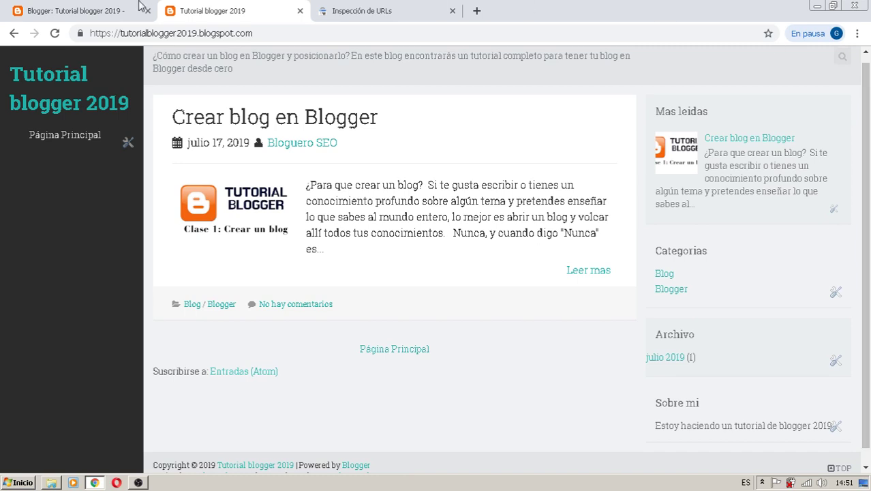
Return to the theme code editor, close the code search, and select the entire HTML code from beginning to end.
{"action": "left_click", "coordinate": [24, 13]}
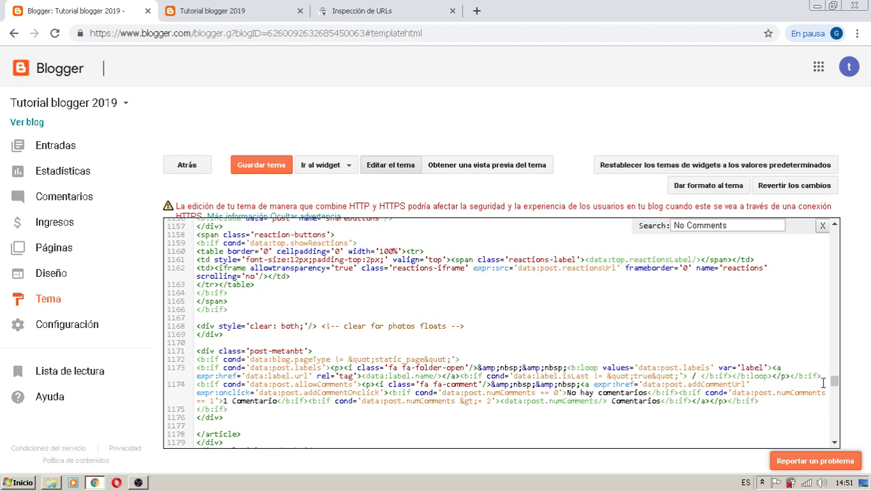
{"action": "left_click", "coordinate": [836, 232]}
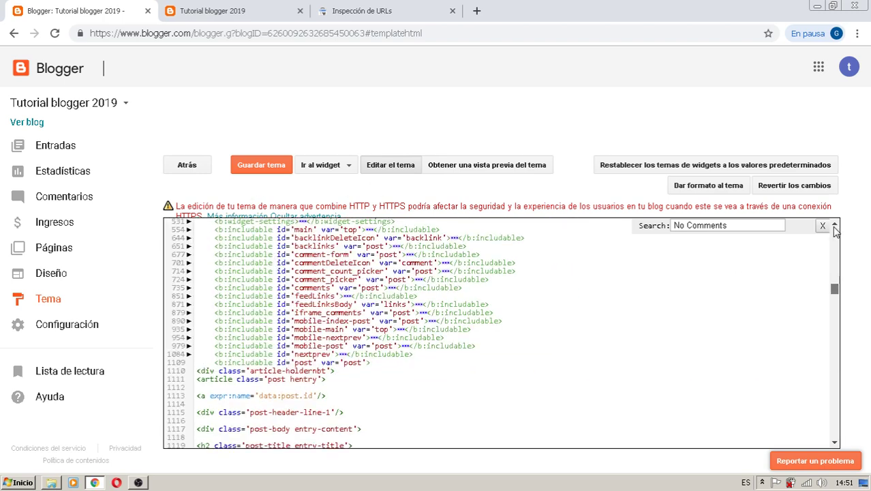
{"action": "left_click", "coordinate": [835, 232]}
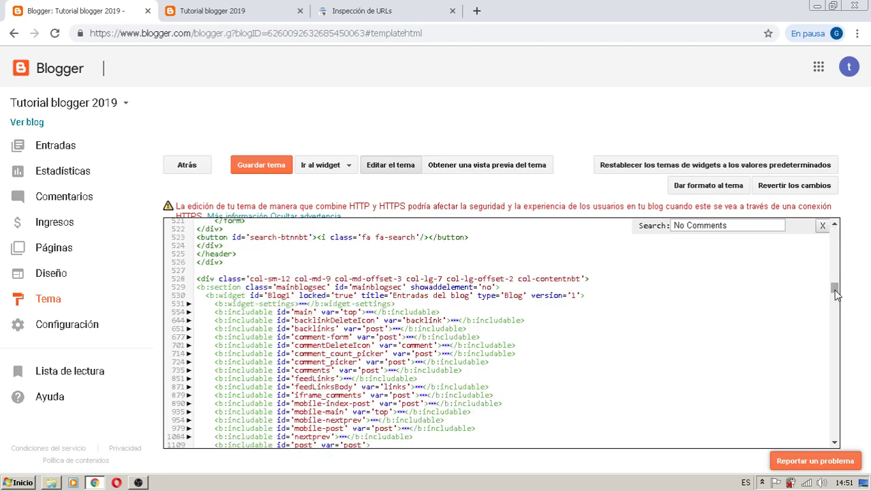
{"action": "left_click", "coordinate": [836, 231]}
{"action": "left_click", "coordinate": [823, 225]}
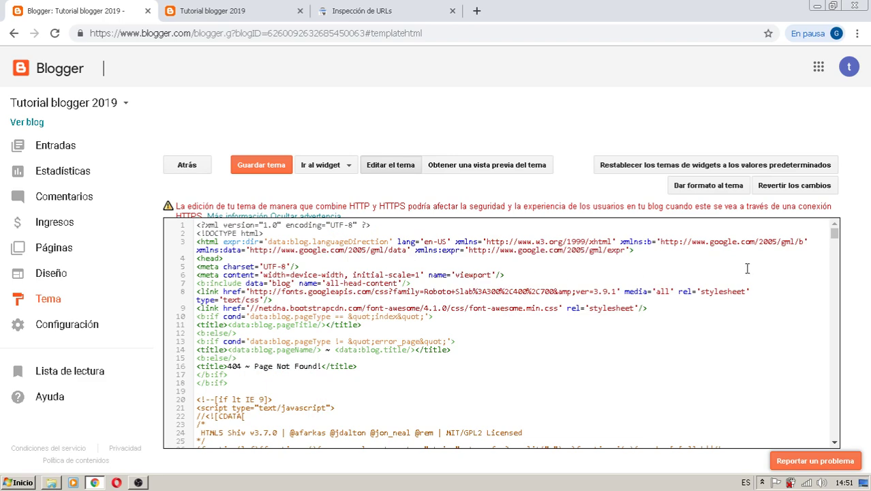
{"action": "scroll", "coordinate": [826, 354], "scroll_direction": "down", "scroll_amount": 1}
{"action": "left_click_drag", "start_coordinate": [834, 233], "coordinate": [821, 447]}
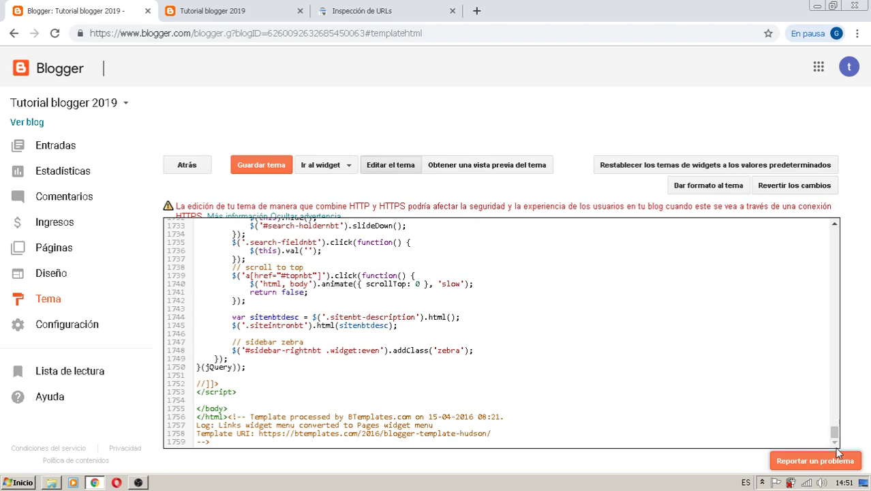
{"action": "mouse_move", "coordinate": [838, 440]}
{"action": "left_mouse_down"}
{"action": "mouse_move", "coordinate": [838, 417]}
{"action": "mouse_move", "coordinate": [828, 453]}
{"action": "left_mouse_up"}
{"action": "key", "text": "ctrl+a"}
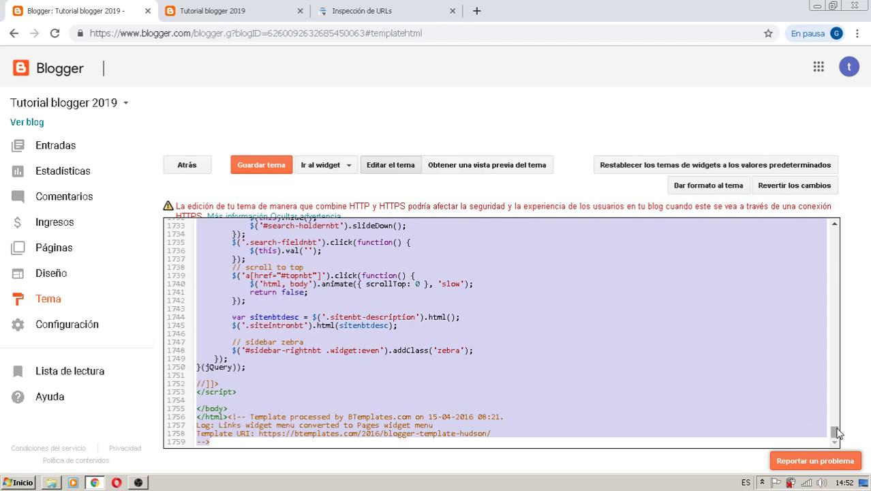
{"action": "left_click_drag", "start_coordinate": [835, 434], "coordinate": [842, 308]}
{"action": "left_click", "coordinate": [587, 286]}
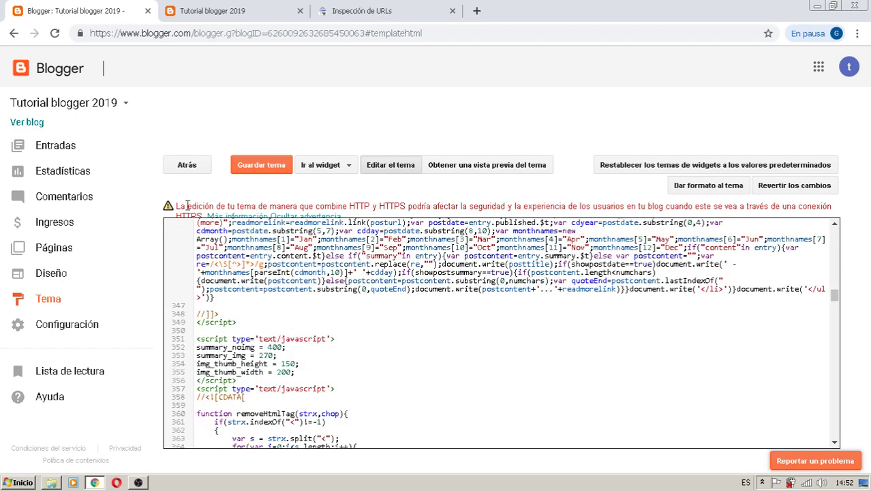
Add an extra "b" to the opening tag of the Blog1 widget in the theme code and try to save the theme.
{"action": "left_click", "coordinate": [345, 337]}
{"action": "scroll", "coordinate": [835, 383], "scroll_direction": "down", "scroll_amount": 6}
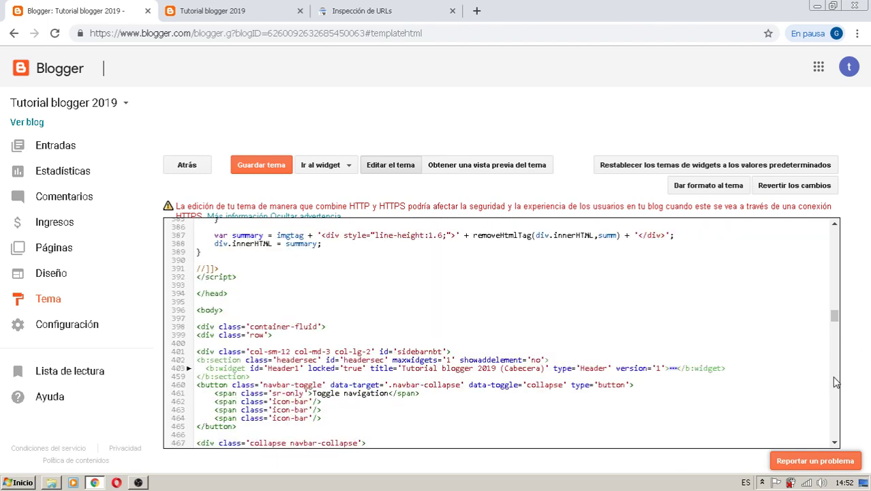
{"action": "scroll", "coordinate": [835, 383], "scroll_direction": "down", "scroll_amount": 10}
{"action": "scroll", "coordinate": [837, 321], "scroll_direction": "up", "scroll_amount": 3}
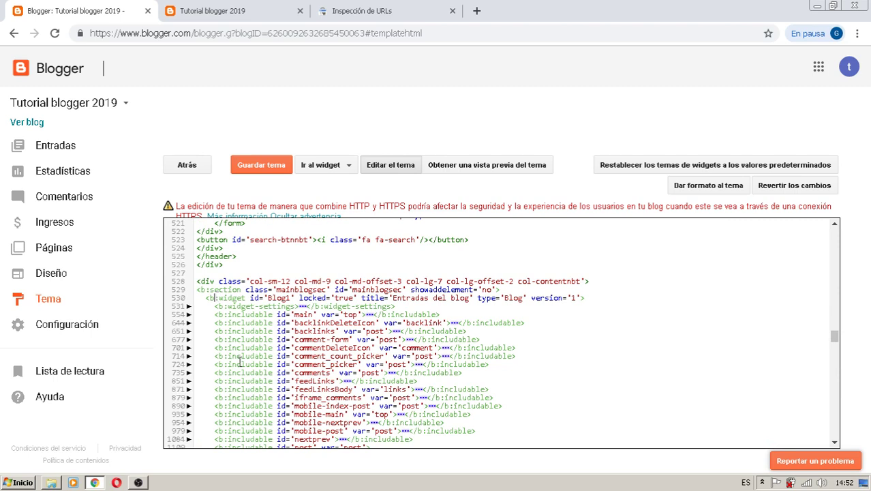
{"action": "type", "text": "b"}
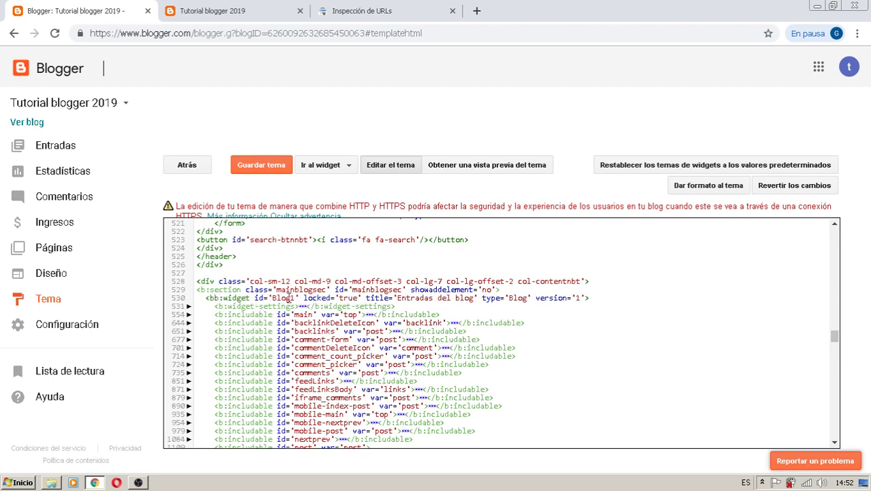
{"action": "left_click", "coordinate": [261, 169]}
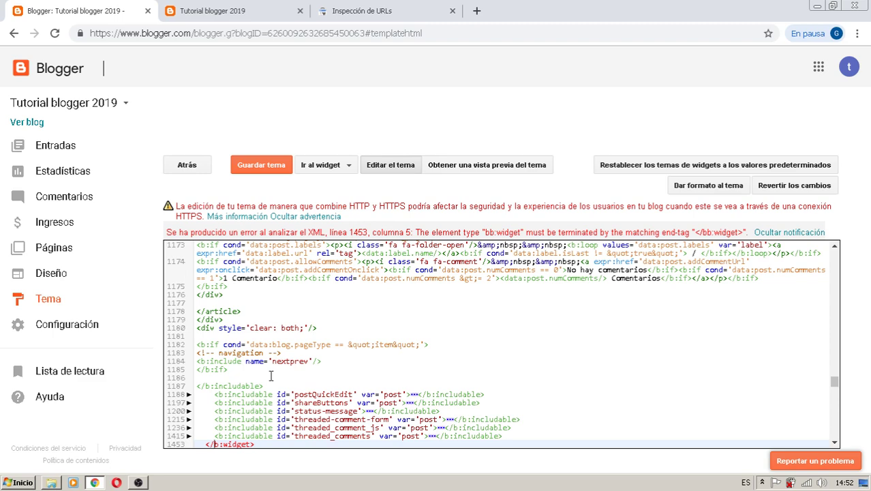
Undo the extra "b" in the Blog1 widget's opening tag.
{"action": "scroll", "coordinate": [270, 375], "scroll_direction": "up", "scroll_amount": 10}
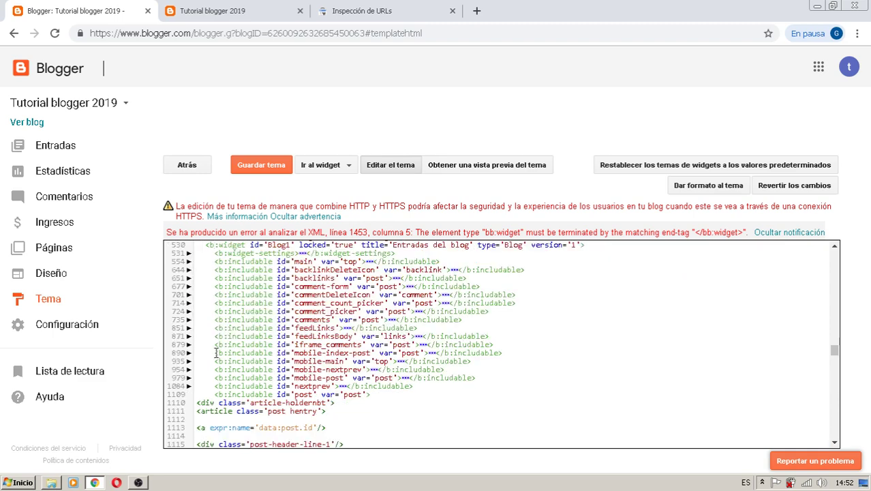
{"action": "left_click", "coordinate": [212, 244]}
{"action": "scroll", "coordinate": [237, 461], "scroll_direction": "down", "scroll_amount": 6}
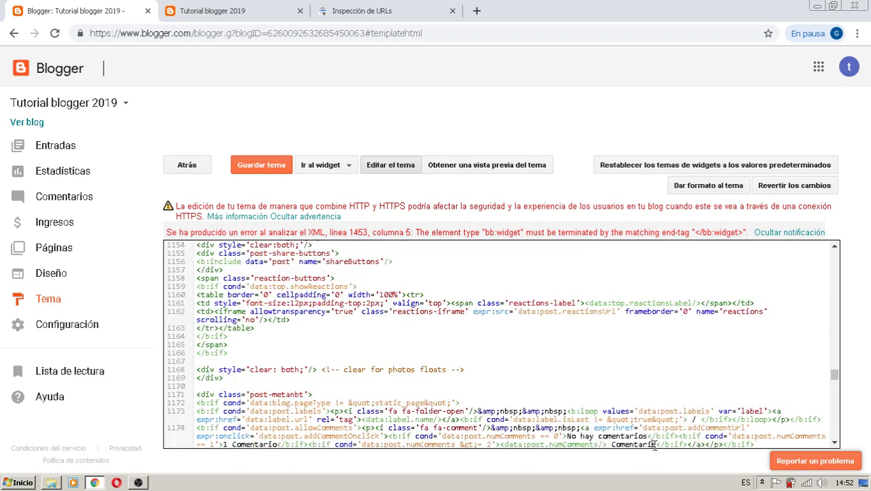
Undo the comment label translations and the "Leer mas" edit in the theme code, back to the original English texts.
{"action": "left_click", "coordinate": [653, 444]}
{"action": "key", "text": "BackSpace"}
{"action": "key", "text": "BackSpace"}
{"action": "key", "text": "BackSpace"}
{"action": "key", "text": "BackSpace"}
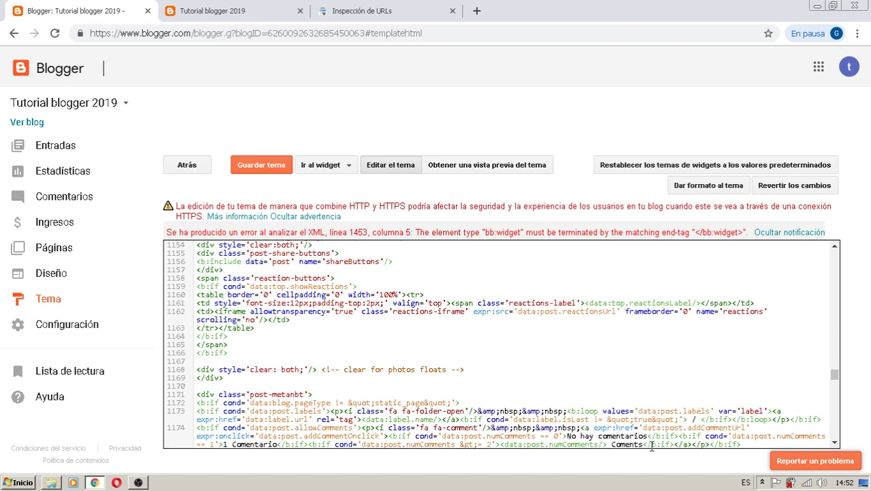
{"action": "key", "text": "Left"}
{"action": "key", "text": "Left"}
{"action": "key", "text": "Left"}
{"action": "key", "text": "Left"}
{"action": "key", "text": "Left"}
{"action": "type", "text": "m"}
{"action": "key", "text": "BackSpace"}
{"action": "key", "text": "BackSpace"}
{"action": "key", "text": "BackSpace"}
{"action": "key", "text": "BackSpace"}
{"action": "type", "text": "ments == 0'>"}
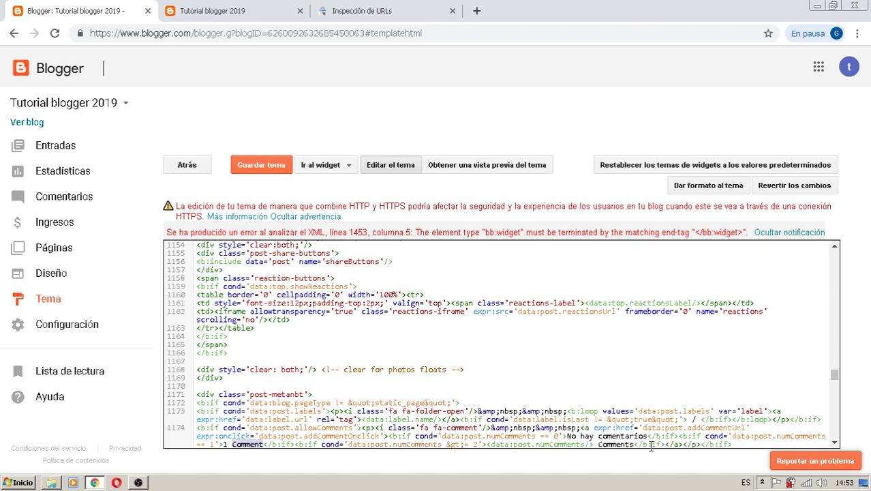
{"action": "type", "text": "No Comments"}
{"action": "scroll", "coordinate": [649, 447], "scroll_direction": "up", "scroll_amount": 2}
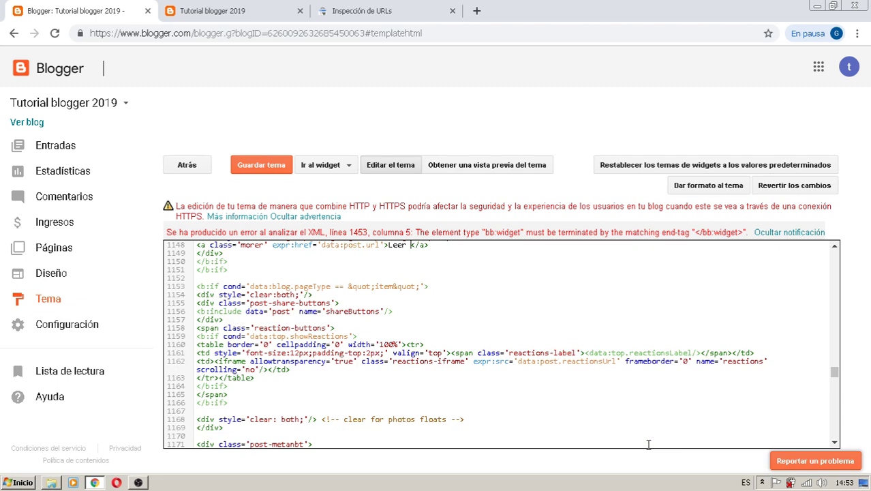
{"action": "key", "text": "ctrl+z"}
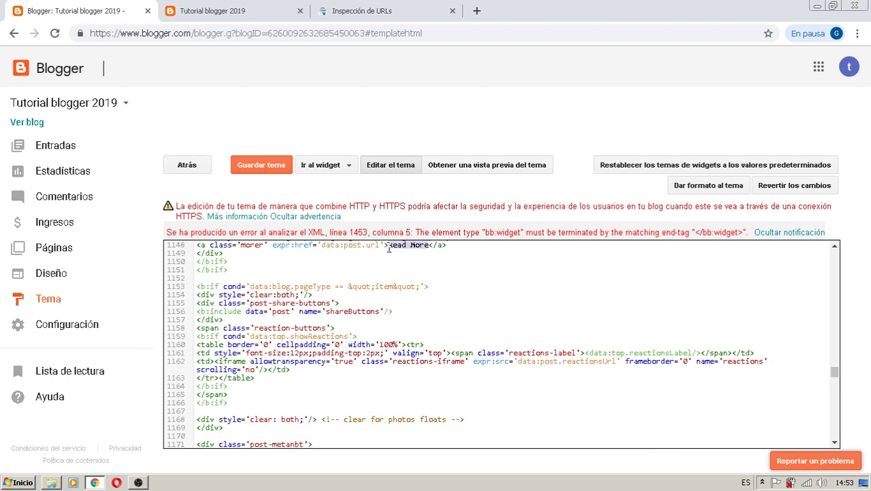
Save the theme with the restored English texts and reload the published blog to check them.
{"action": "left_click", "coordinate": [237, 167]}
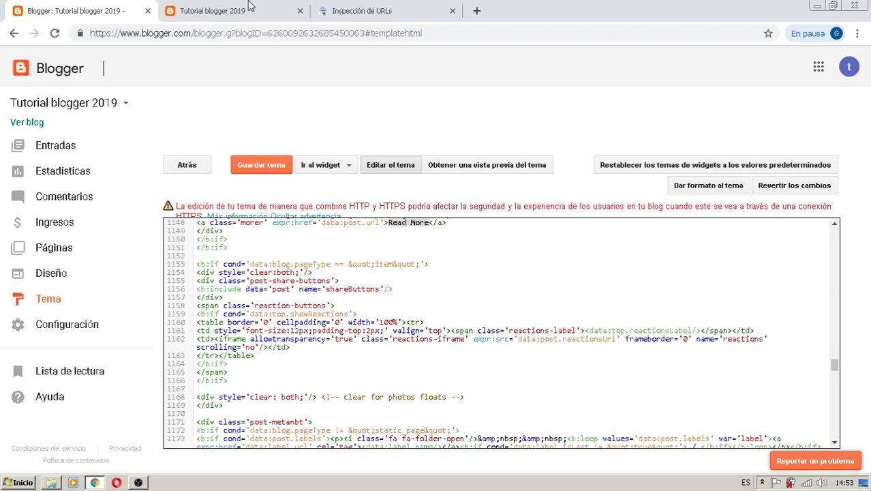
{"action": "left_click", "coordinate": [222, 11]}
{"action": "left_click", "coordinate": [54, 33]}
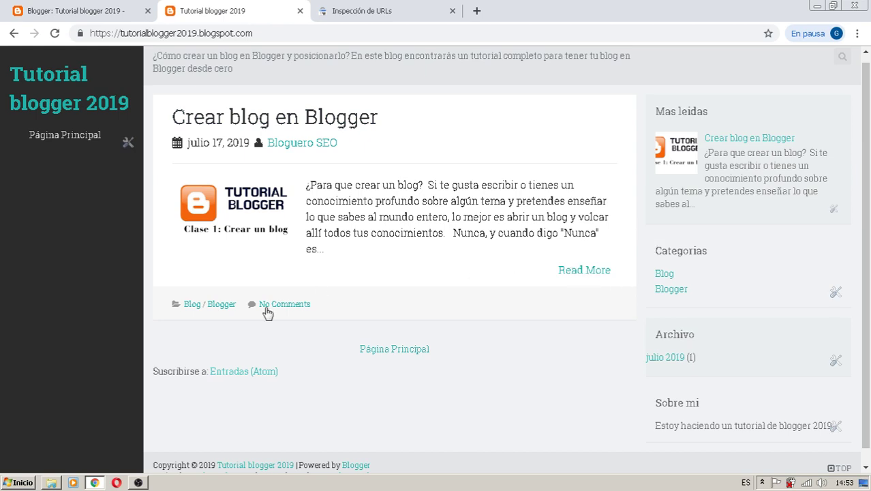
Return to the theme code editor, open the code search, and replace the "Read More" link text with "Leer mas".
{"action": "left_click", "coordinate": [84, 7]}
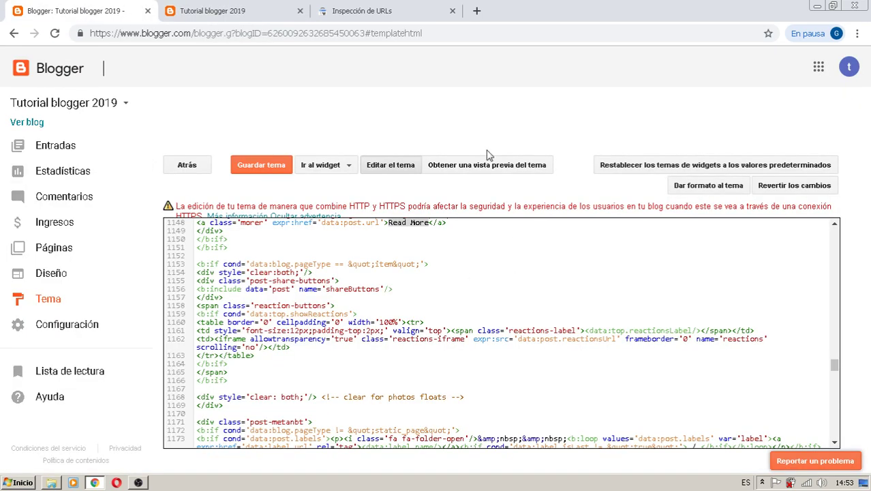
{"action": "left_click", "coordinate": [708, 252]}
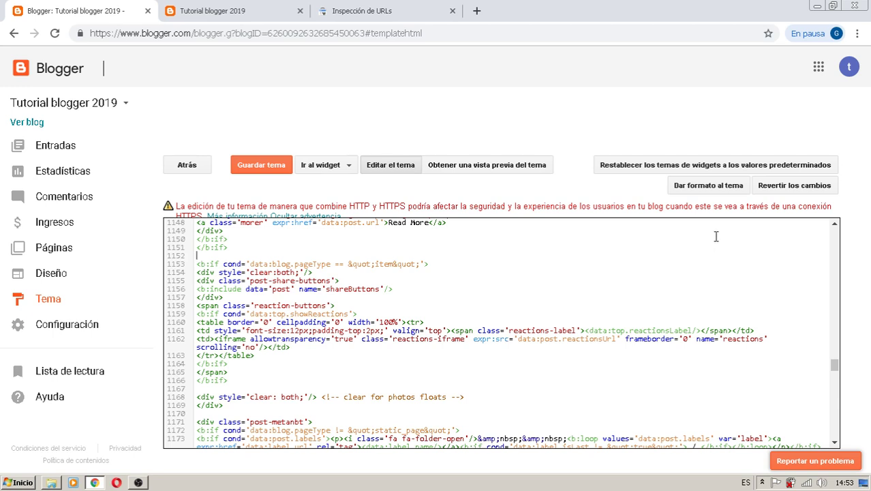
{"action": "key", "text": "ctrl+f"}
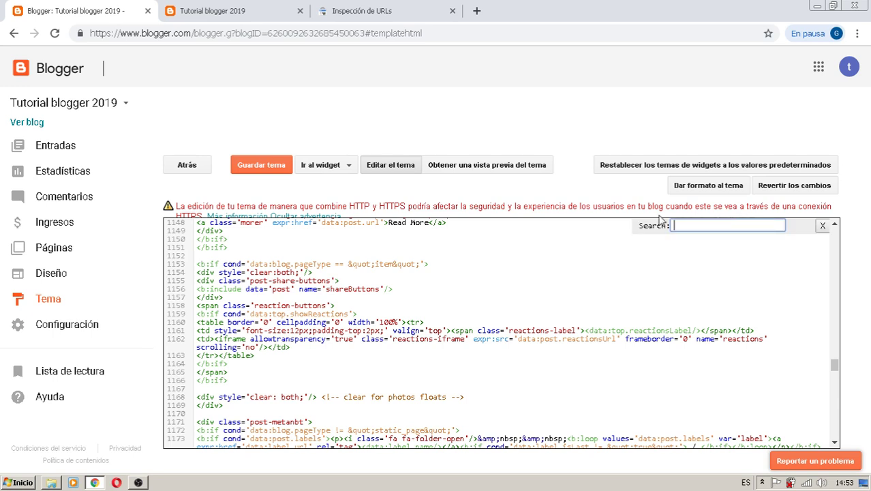
{"action": "left_click_drag", "start_coordinate": [387, 222], "coordinate": [426, 223]}
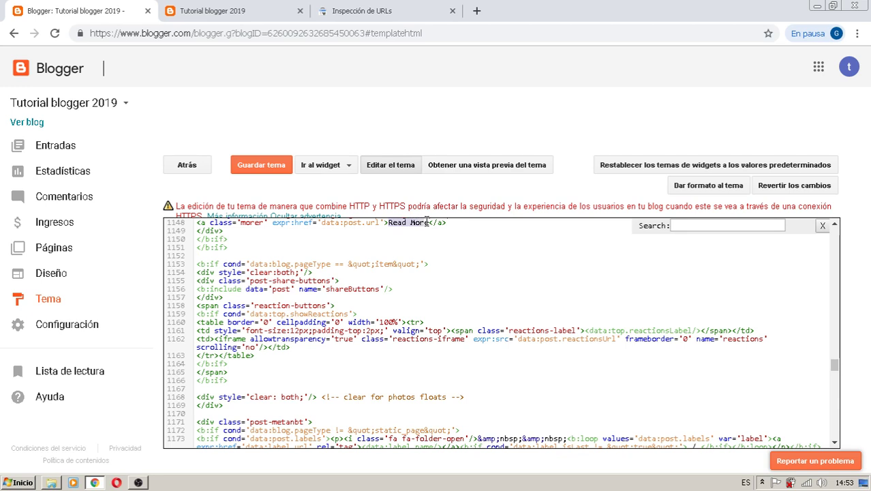
{"action": "type", "text": "Leer mas"}
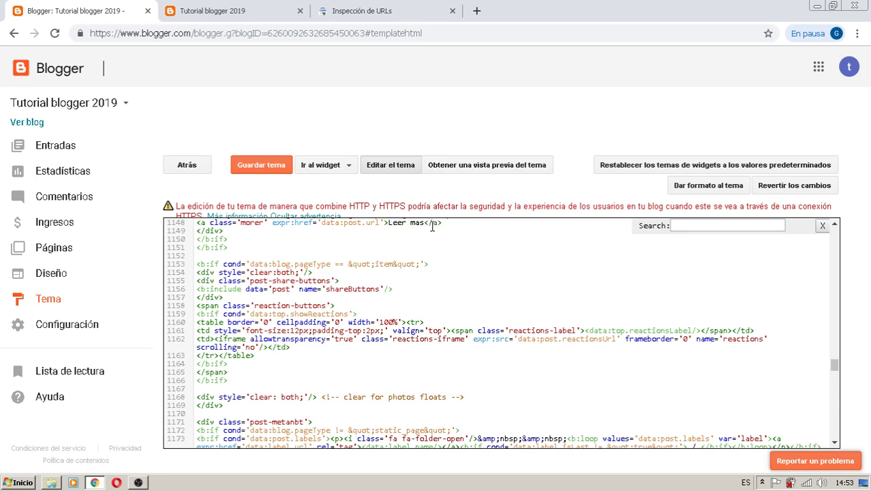
Find "No Comments" in the theme code and change it to "No hay comentarios".
{"action": "left_click", "coordinate": [693, 226]}
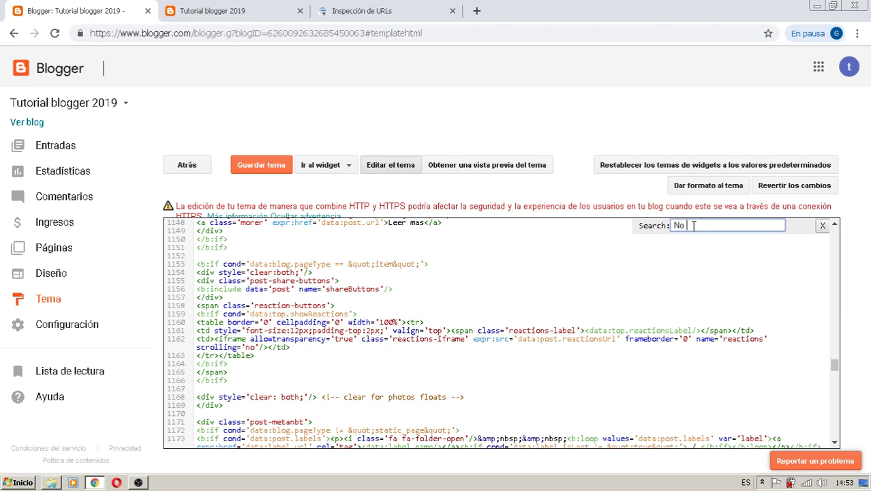
{"action": "type", "text": "No Comments"}
{"action": "key", "text": "Return"}
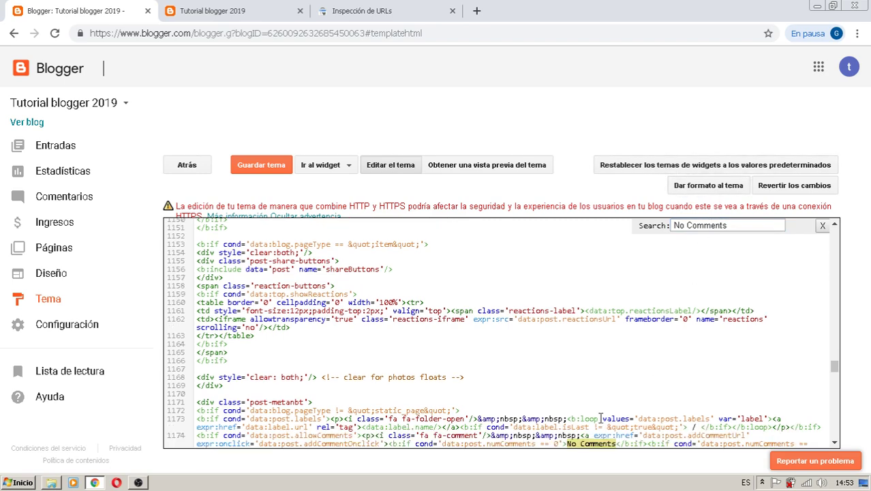
{"action": "scroll", "coordinate": [593, 448], "scroll_direction": "down", "scroll_amount": 1}
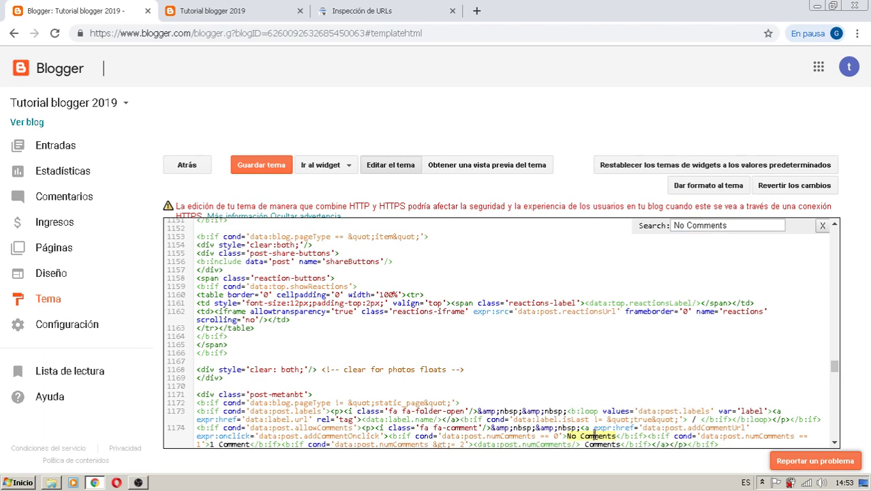
{"action": "left_click_drag", "start_coordinate": [581, 435], "coordinate": [616, 436]}
{"action": "type", "text": "hay "}
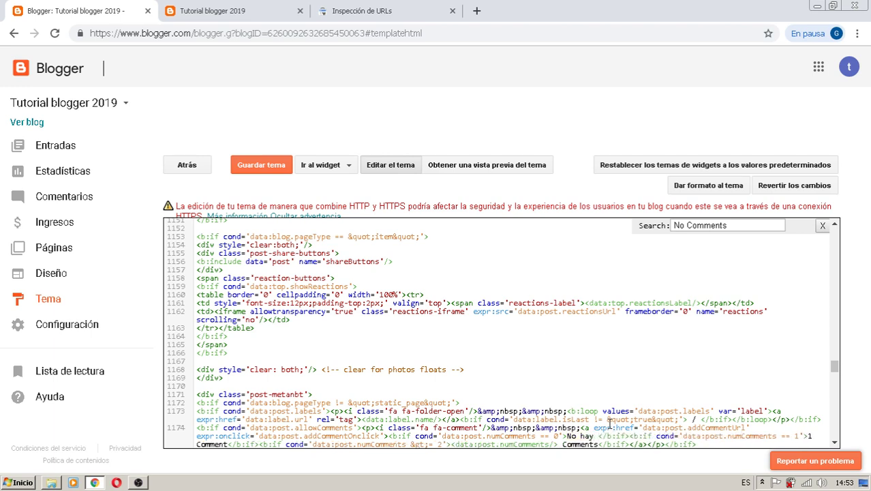
{"action": "type", "text": "comentarios"}
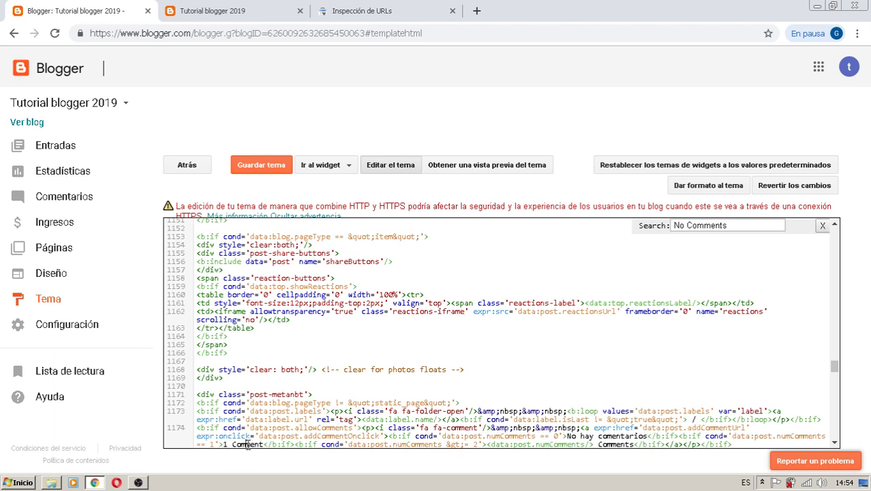
Translate the neighbouring comment count labels in the theme code to "1 Comentario" and "Comentarios".
{"action": "key", "text": "BackSpace"}
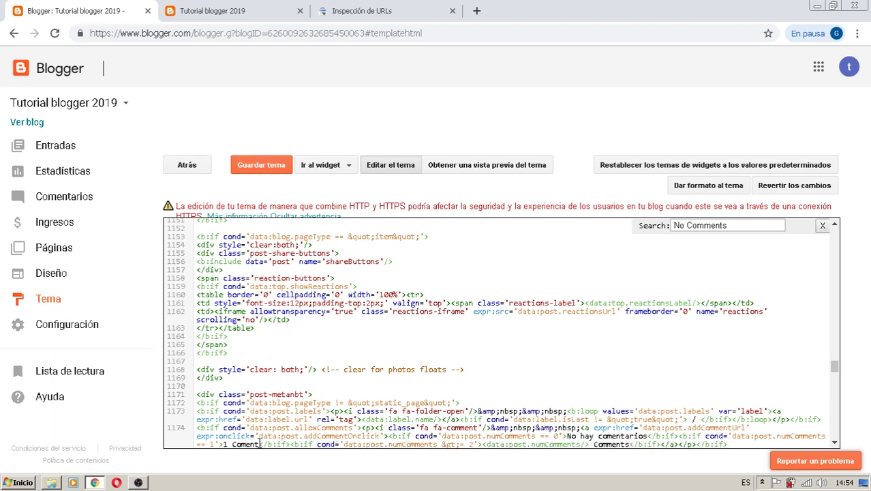
{"action": "type", "text": "ario"}
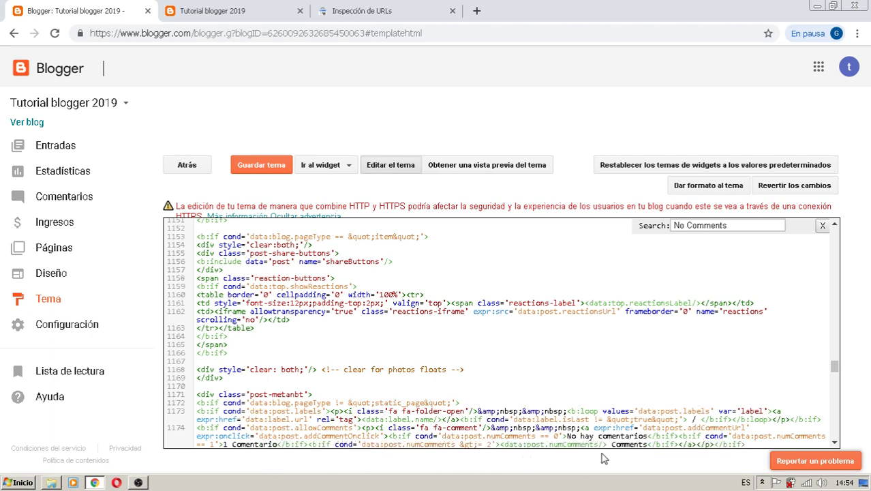
{"action": "left_click", "coordinate": [623, 444]}
{"action": "key", "text": "Delete"}
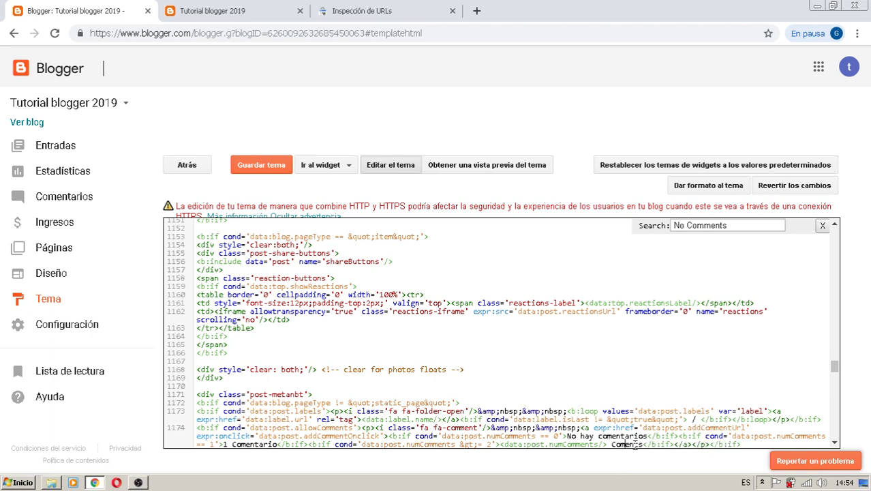
{"action": "key", "text": "Right"}
{"action": "key", "text": "Right"}
{"action": "key", "text": "Right"}
{"action": "key", "text": "Right"}
{"action": "type", "text": "ar"}
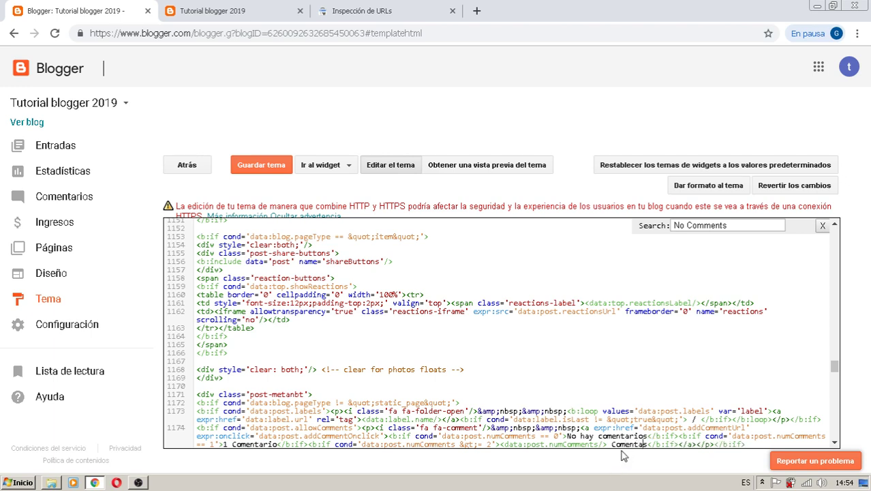
{"action": "type", "text": "io"}
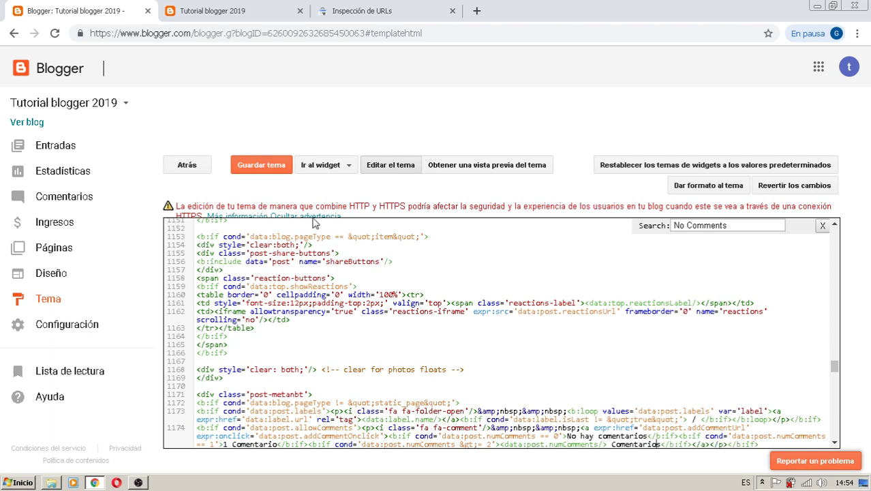
Save the theme and check the translated texts on the reloaded blog and at the end of the "Crear blog en Blogger" post.
{"action": "left_click", "coordinate": [263, 172]}
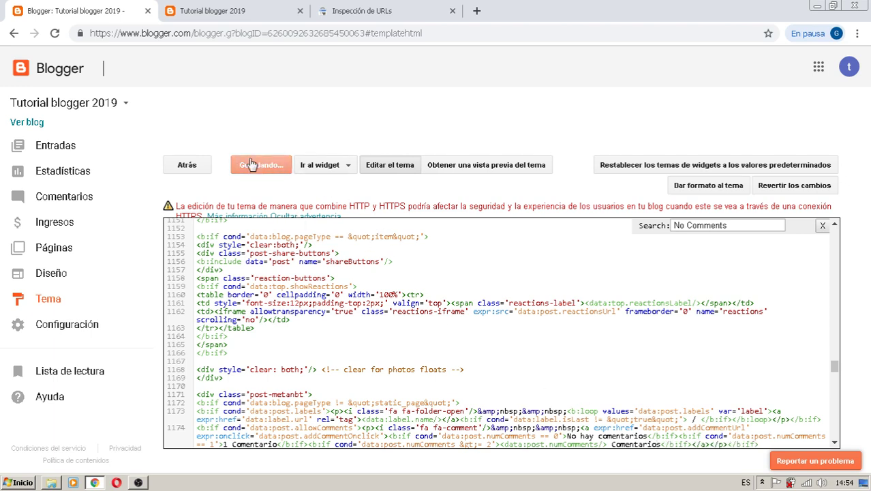
{"action": "left_click", "coordinate": [229, 9]}
{"action": "left_click", "coordinate": [56, 34]}
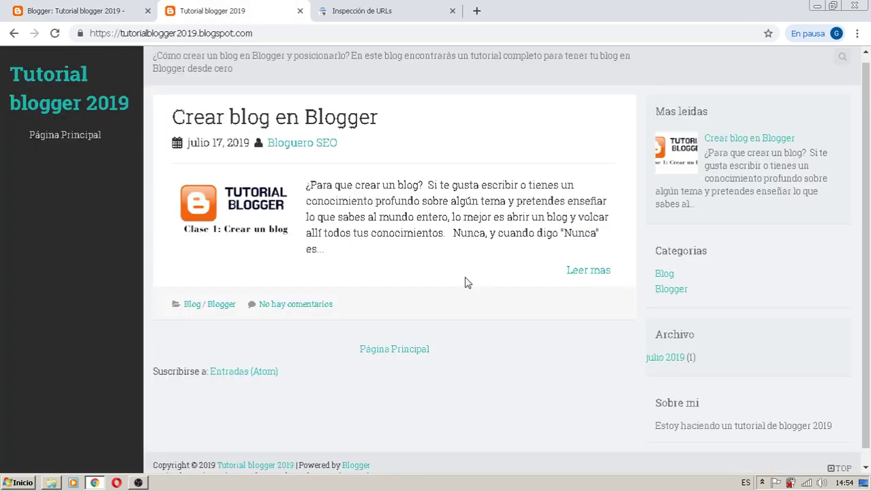
{"action": "left_click", "coordinate": [270, 118]}
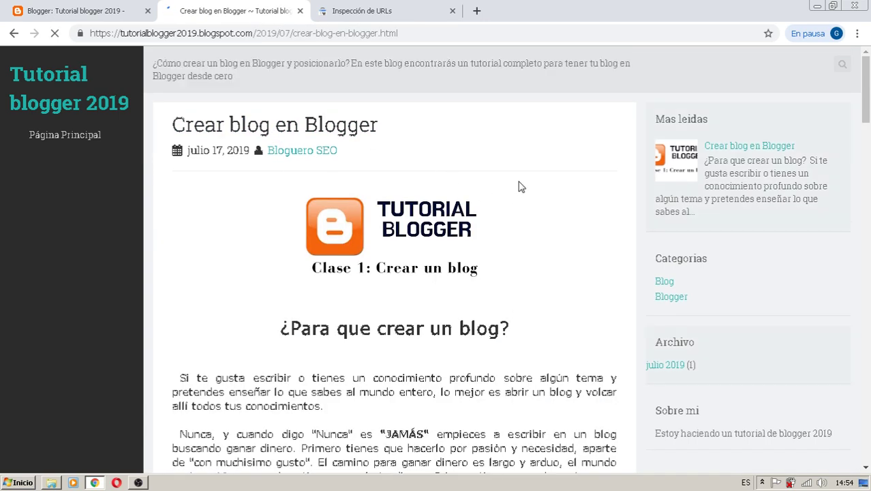
{"action": "left_click_drag", "start_coordinate": [868, 82], "coordinate": [864, 413]}
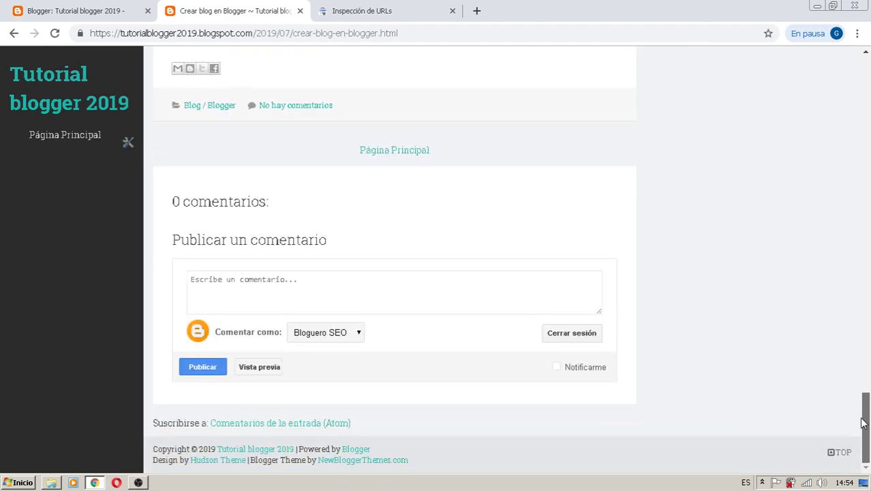
Switch to Google Search Console and inspect the "Crear blog en Blogger" post's URL again, viewing the post while the data loads.
{"action": "left_click", "coordinate": [383, 11]}
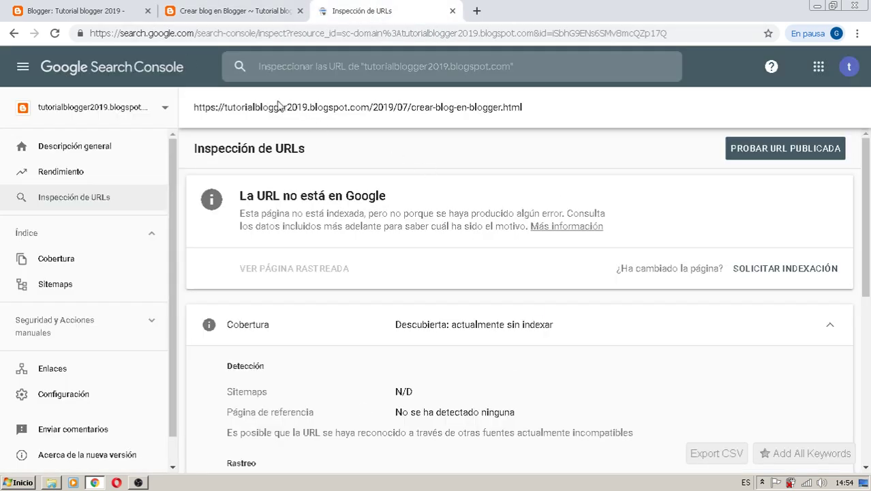
{"action": "left_click", "coordinate": [376, 68]}
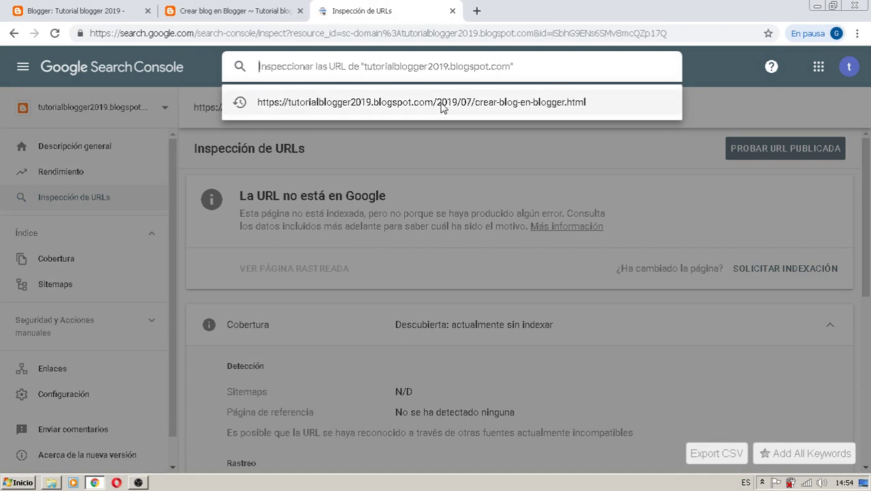
{"action": "left_click", "coordinate": [494, 106]}
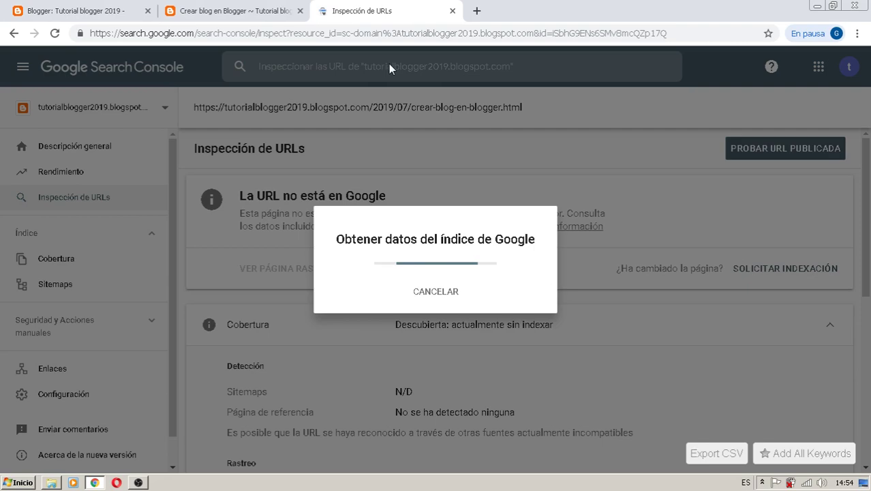
{"action": "left_click", "coordinate": [230, 12]}
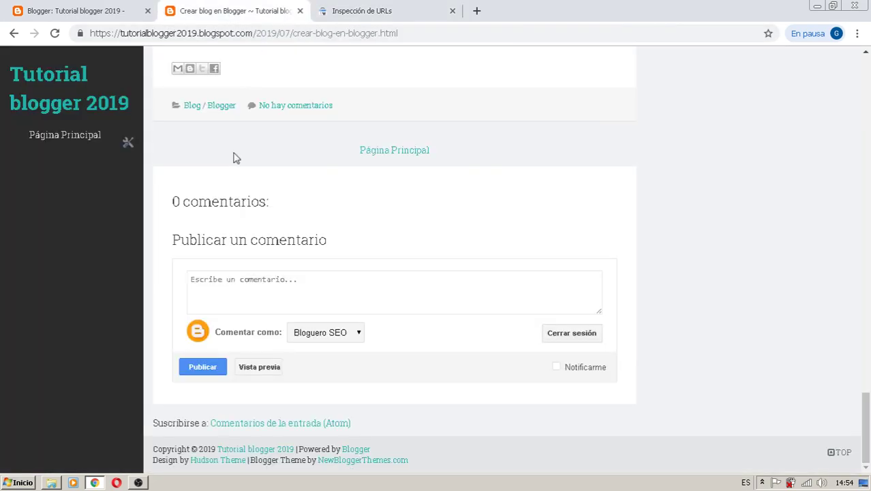
{"action": "left_click", "coordinate": [867, 128]}
{"action": "left_click", "coordinate": [867, 130]}
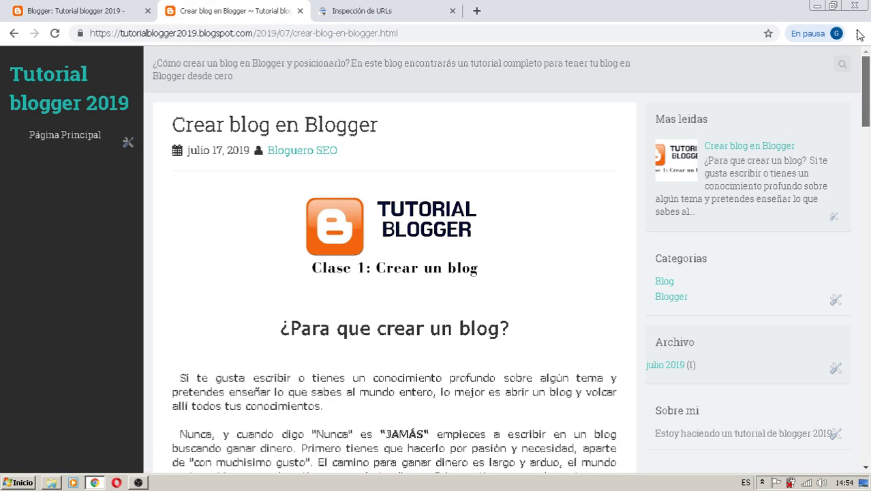
{"action": "left_click", "coordinate": [380, 12]}
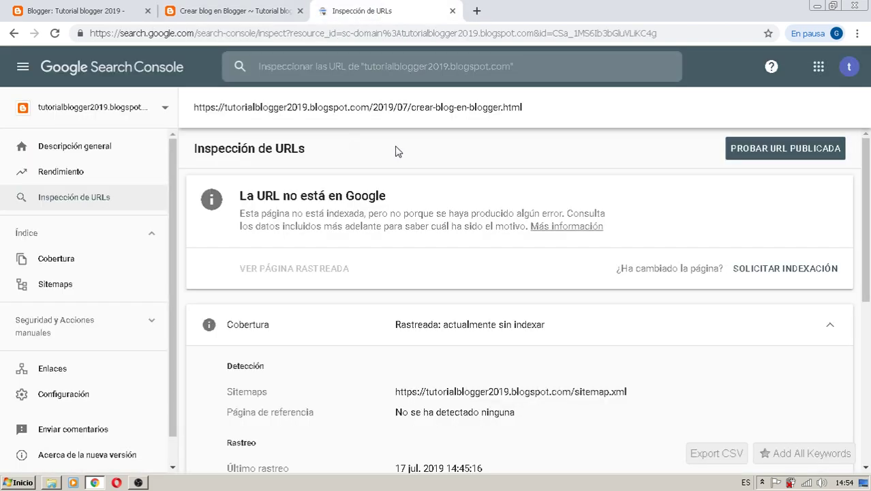
Request indexing of the inspected post URL, solve the image check by selecting the traffic light pictures, and dismiss the confirmation.
{"action": "left_click", "coordinate": [785, 270]}
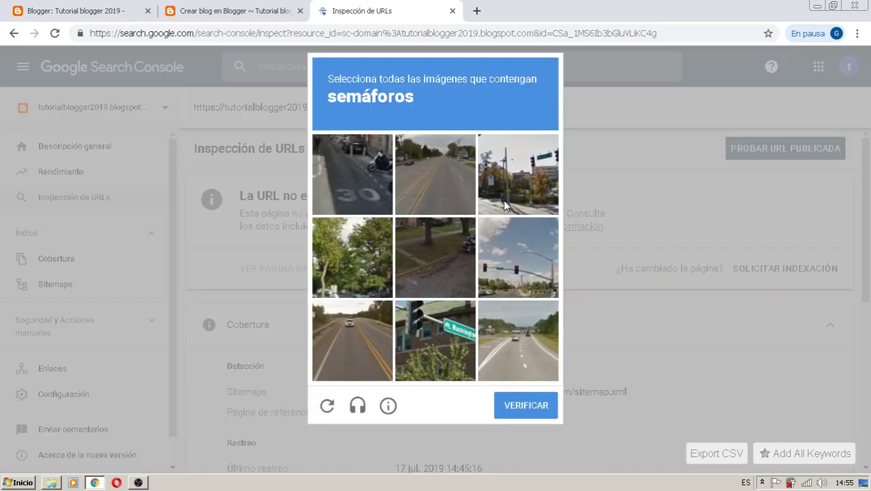
{"action": "left_click", "coordinate": [537, 180]}
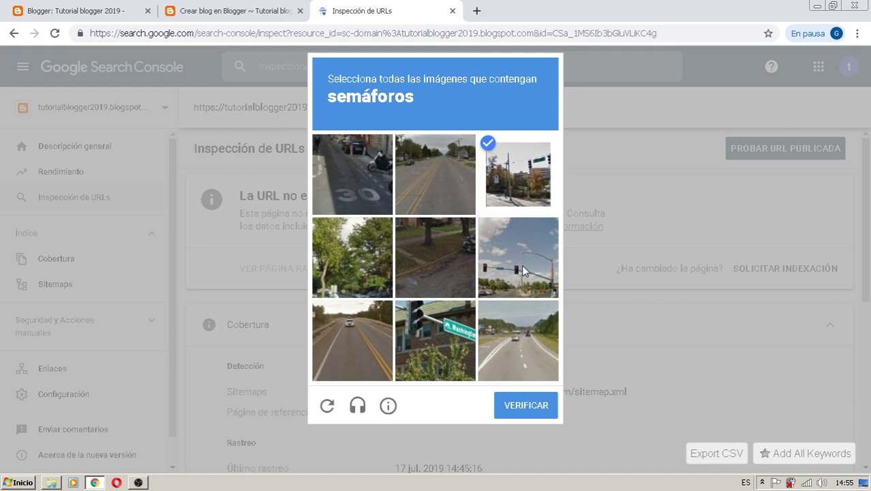
{"action": "left_click", "coordinate": [521, 265]}
{"action": "left_click", "coordinate": [434, 343]}
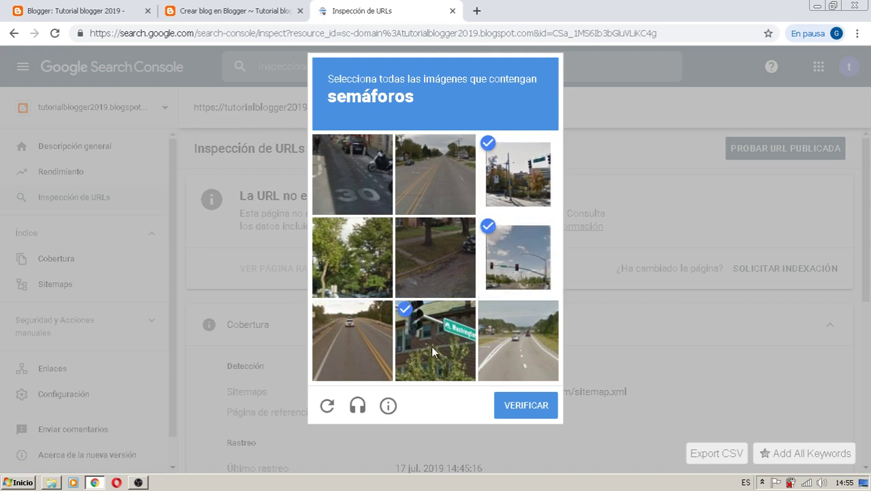
{"action": "left_click", "coordinate": [518, 404]}
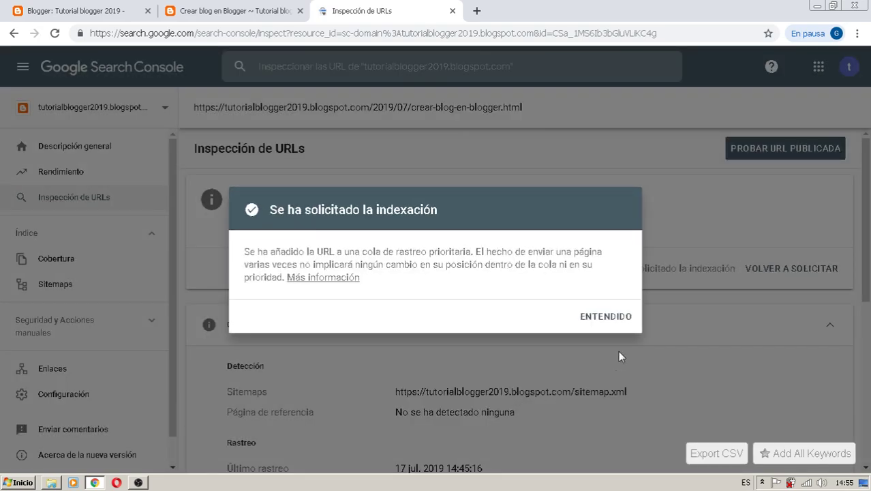
{"action": "left_click", "coordinate": [604, 320]}
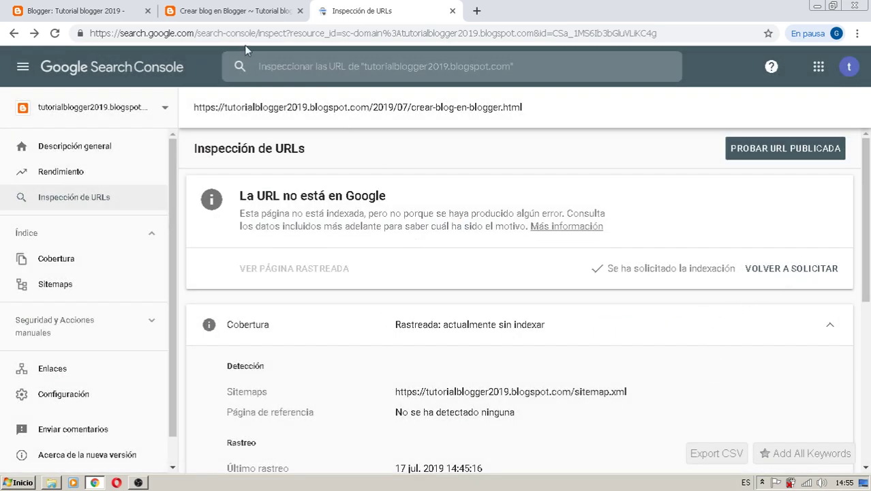
Switch back to Blogger and open the list of all posts.
{"action": "left_click", "coordinate": [102, 8]}
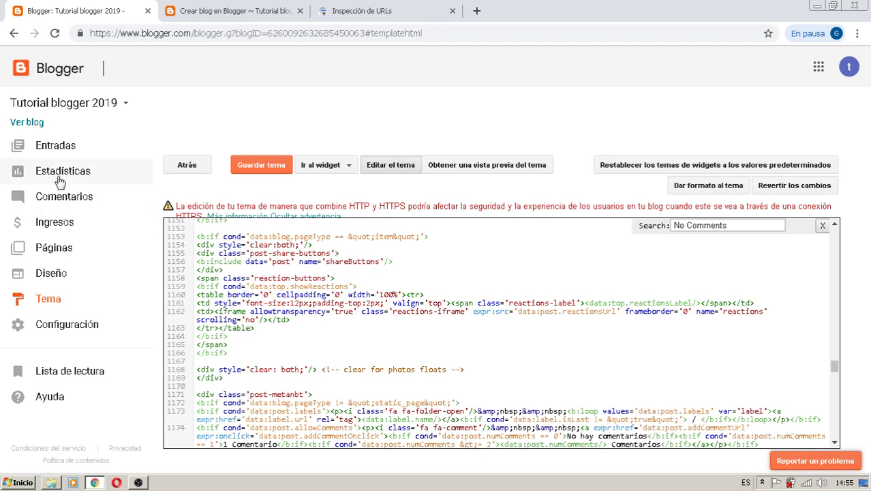
{"action": "left_click", "coordinate": [55, 154]}
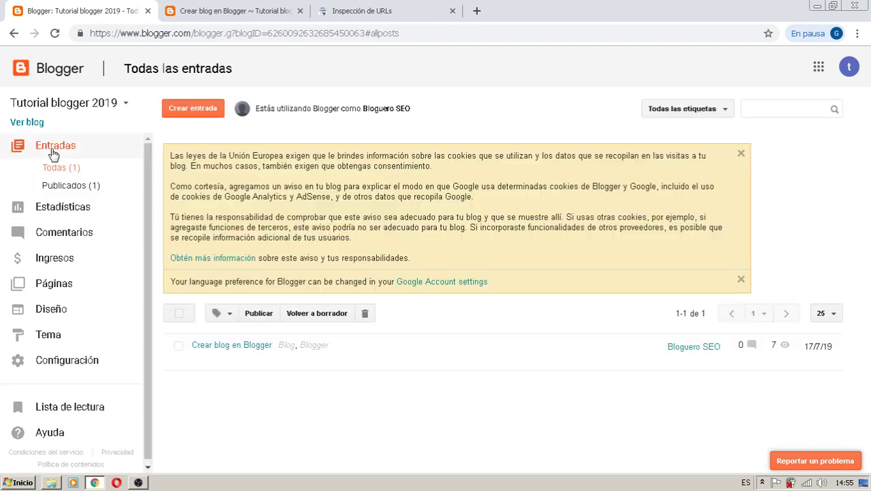
{"action": "mouse_move", "coordinate": [204, 348]}
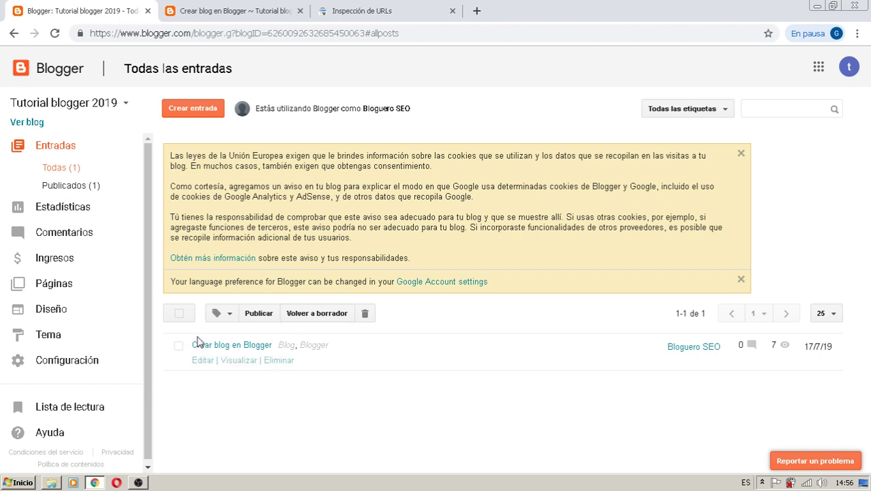
Open the blog's general statistics and examine the visits chart, posts, traffic sources and audience map for the current time range (Ahora).
{"action": "left_click", "coordinate": [62, 209]}
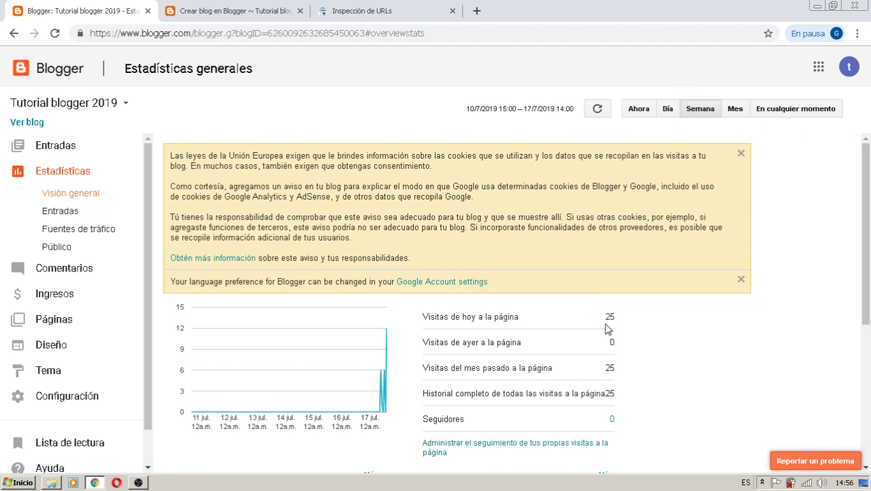
{"action": "left_click_drag", "start_coordinate": [865, 276], "coordinate": [863, 412]}
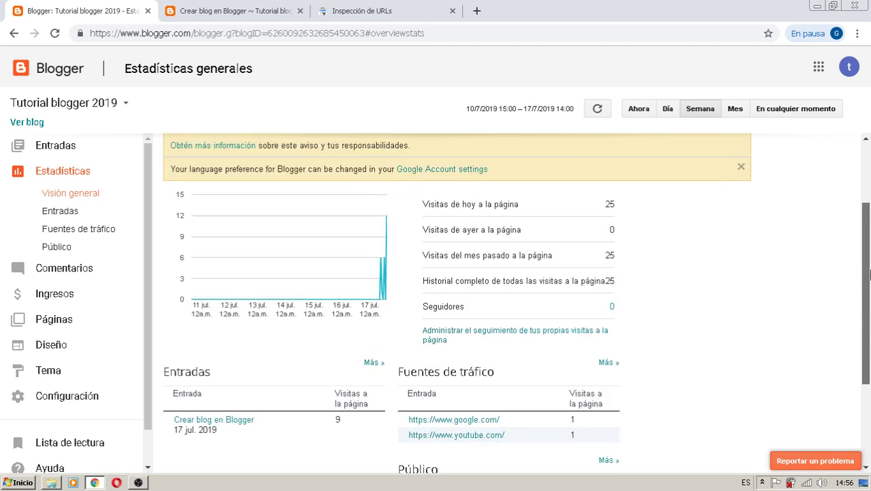
{"action": "left_click", "coordinate": [669, 109]}
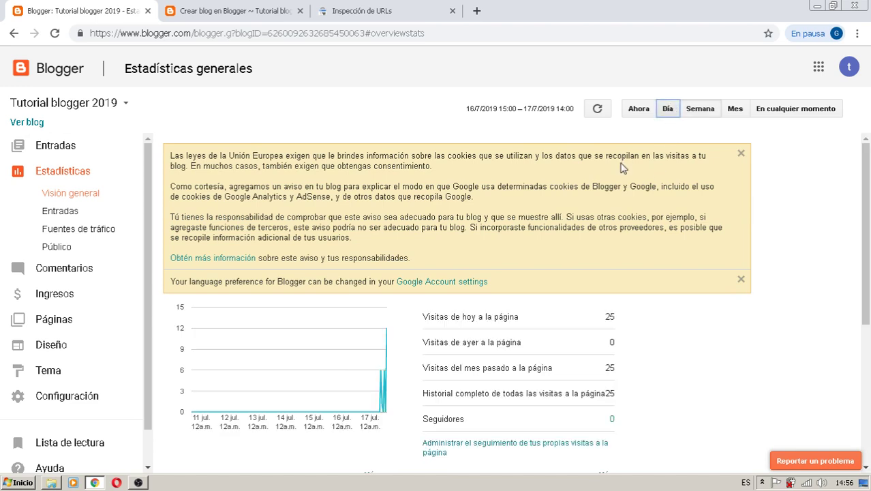
{"action": "left_click", "coordinate": [638, 112]}
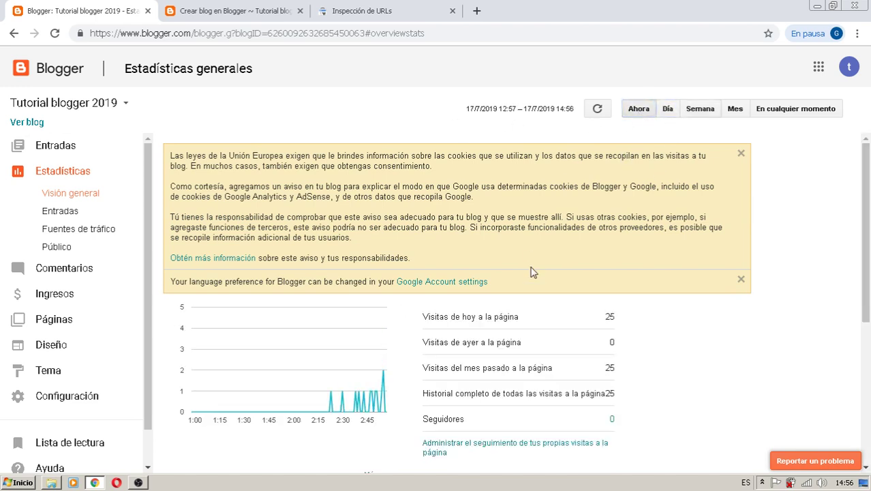
{"action": "mouse_move", "coordinate": [331, 393]}
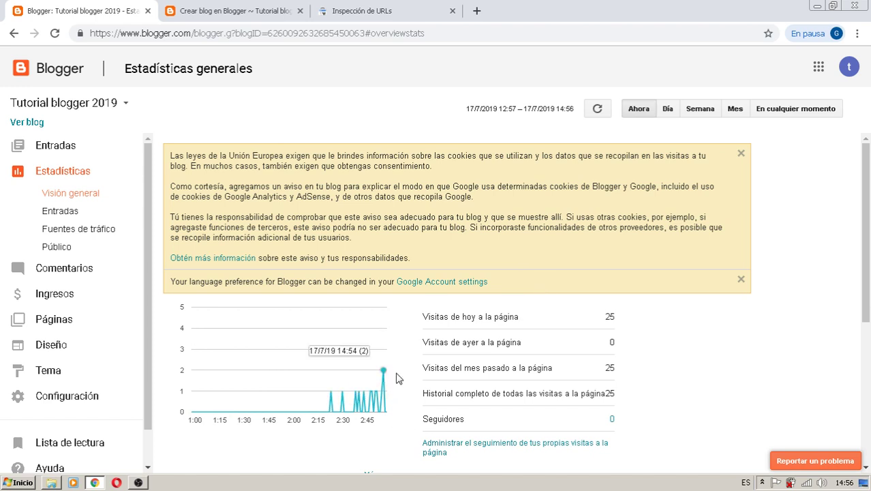
{"action": "left_click_drag", "start_coordinate": [864, 264], "coordinate": [860, 399]}
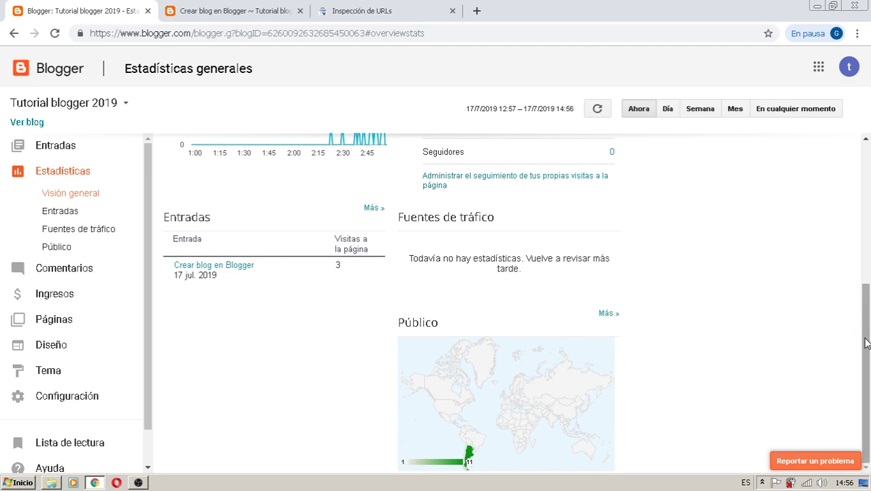
{"action": "left_click_drag", "start_coordinate": [866, 343], "coordinate": [869, 319]}
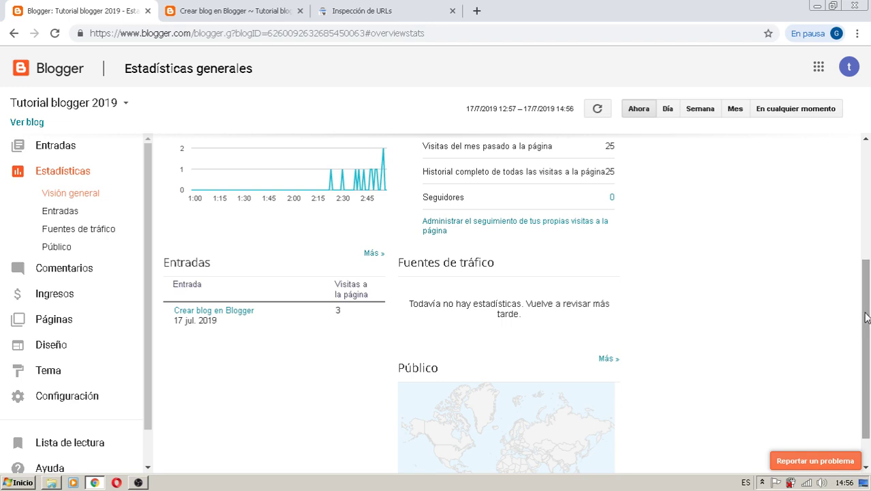
{"action": "left_click_drag", "start_coordinate": [866, 318], "coordinate": [867, 243]}
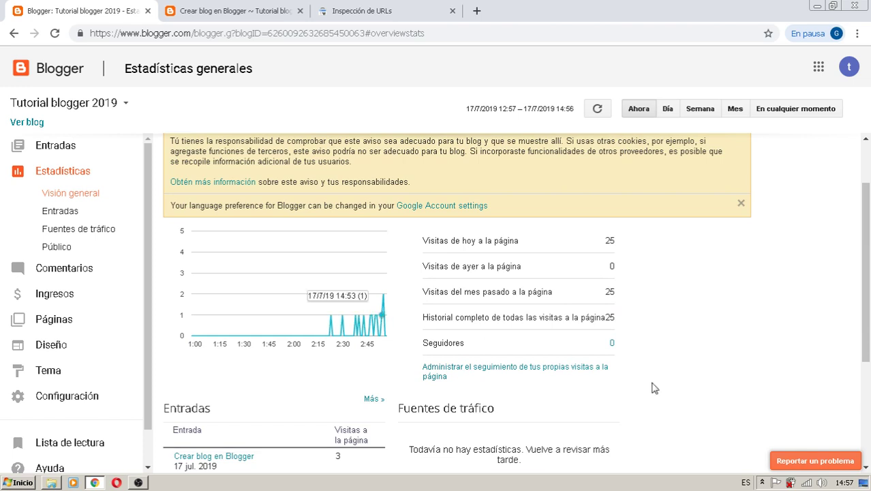
{"action": "left_click_drag", "start_coordinate": [867, 236], "coordinate": [869, 208]}
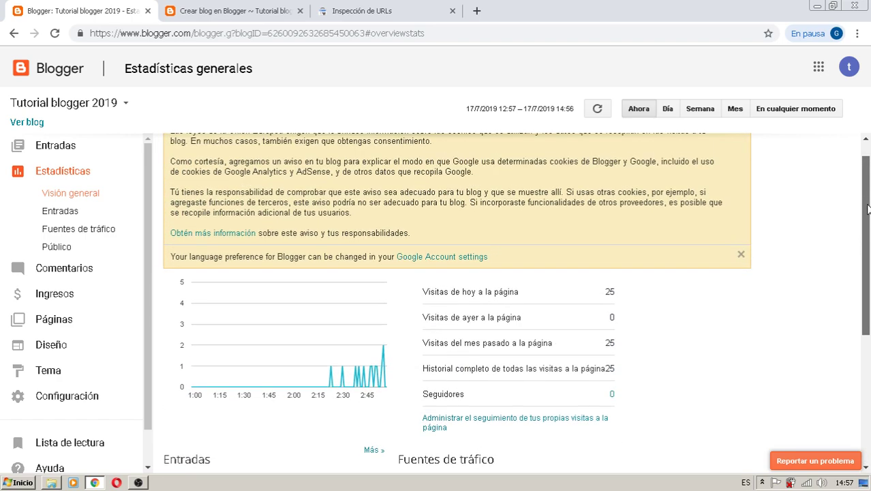
{"action": "left_click_drag", "start_coordinate": [867, 208], "coordinate": [867, 212]}
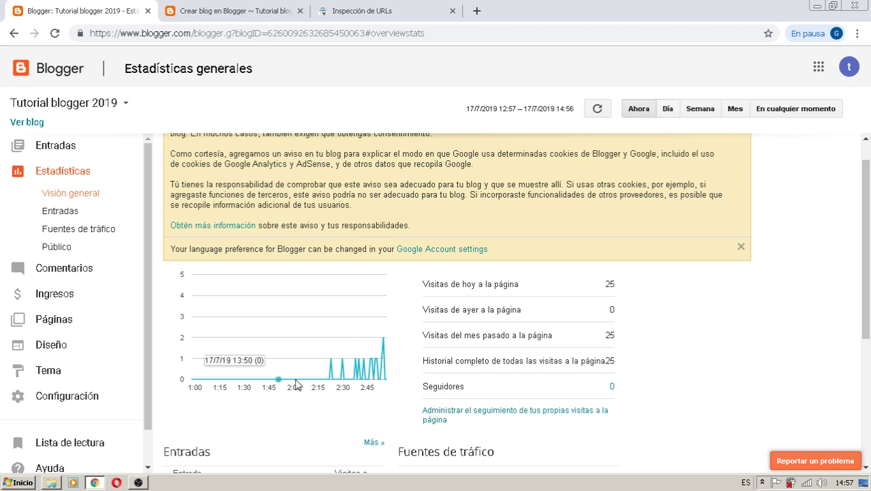
Set the statistics range to Día and examine the hourly visit peaks, the post visits, traffic sources and audience map.
{"action": "left_click", "coordinate": [667, 109]}
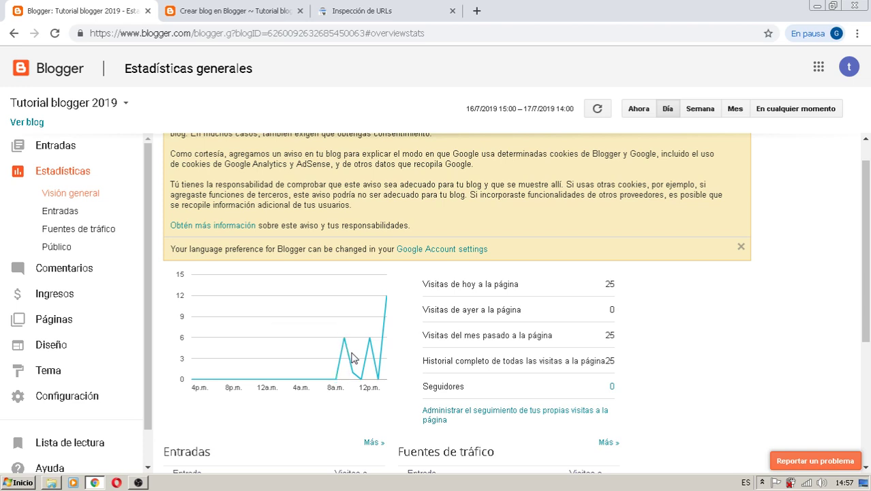
{"action": "mouse_move", "coordinate": [353, 373]}
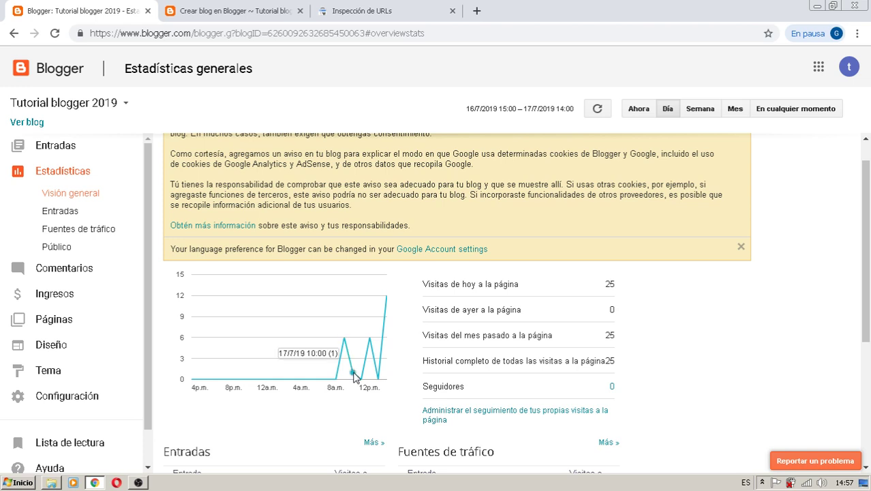
{"action": "mouse_move", "coordinate": [345, 338]}
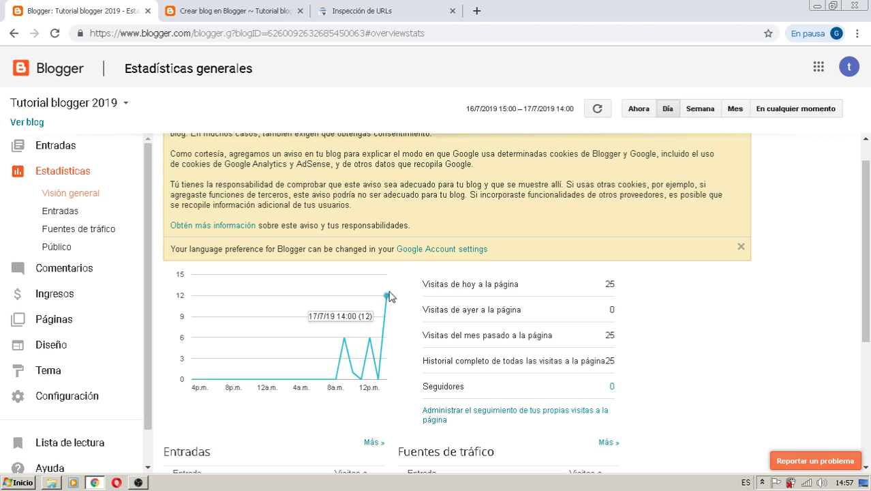
{"action": "mouse_move", "coordinate": [387, 297]}
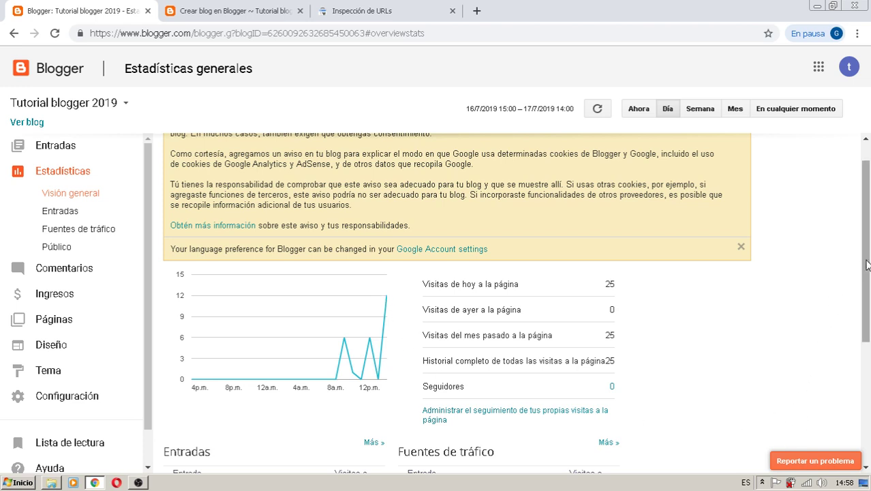
{"action": "left_click_drag", "start_coordinate": [860, 267], "coordinate": [860, 419]}
{"action": "left_click_drag", "start_coordinate": [866, 310], "coordinate": [868, 421]}
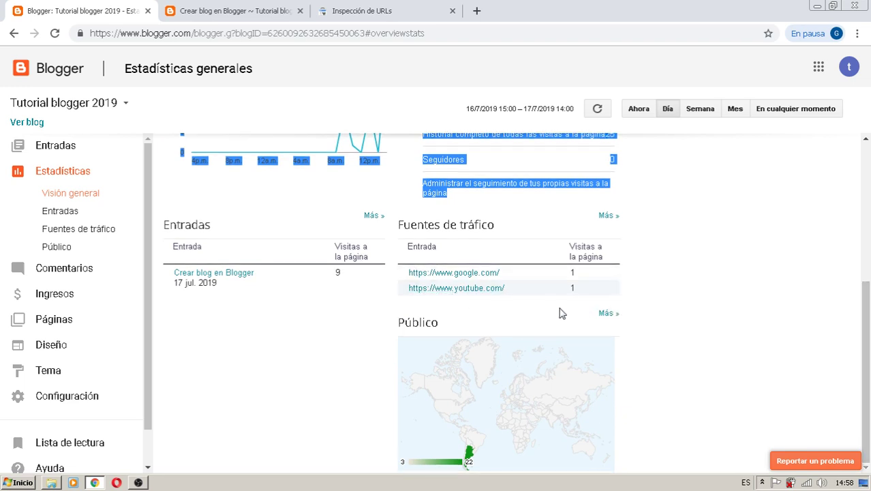
{"action": "left_click_drag", "start_coordinate": [864, 318], "coordinate": [868, 323]}
{"action": "scroll", "coordinate": [528, 203], "scroll_direction": "up", "scroll_amount": 4}
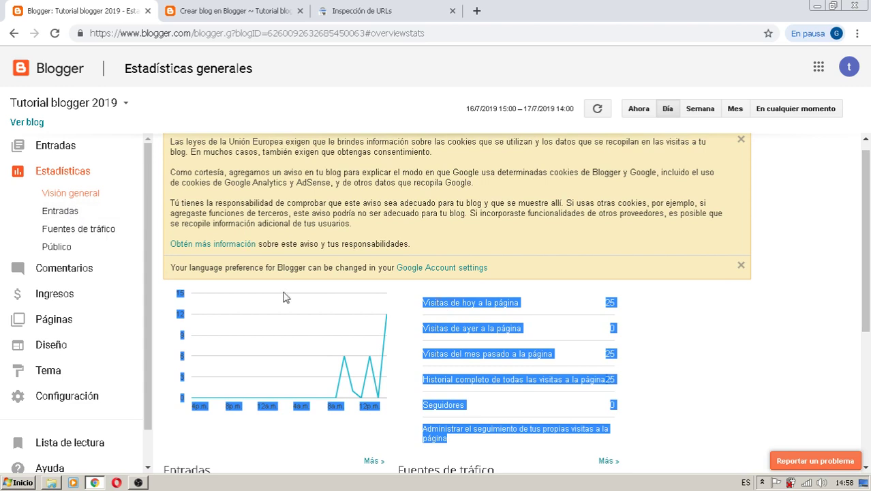
Review the post statistics, and check the referring URLs and sites in the traffic source statistics.
{"action": "left_click", "coordinate": [68, 212]}
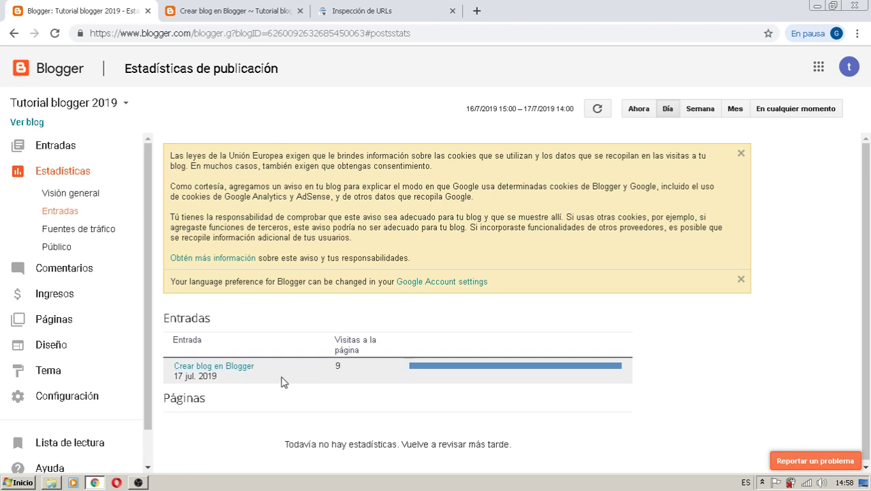
{"action": "left_click", "coordinate": [66, 231]}
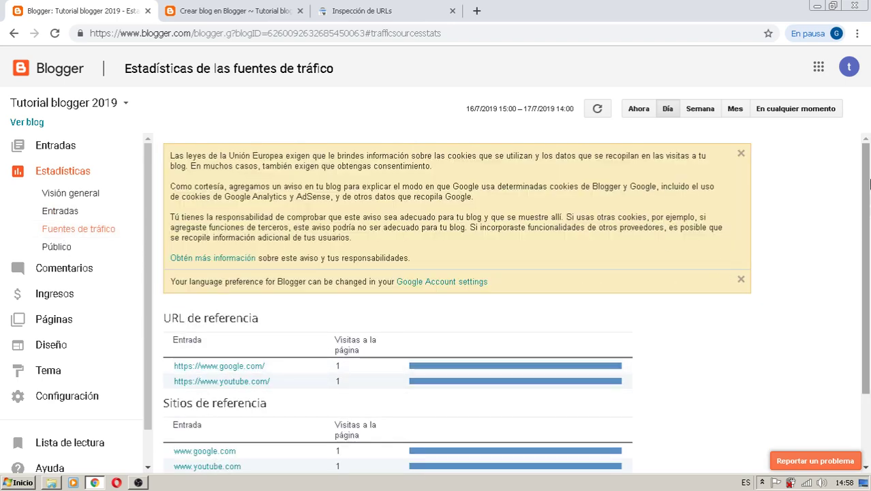
{"action": "scroll", "coordinate": [869, 183], "scroll_direction": "down", "scroll_amount": 2}
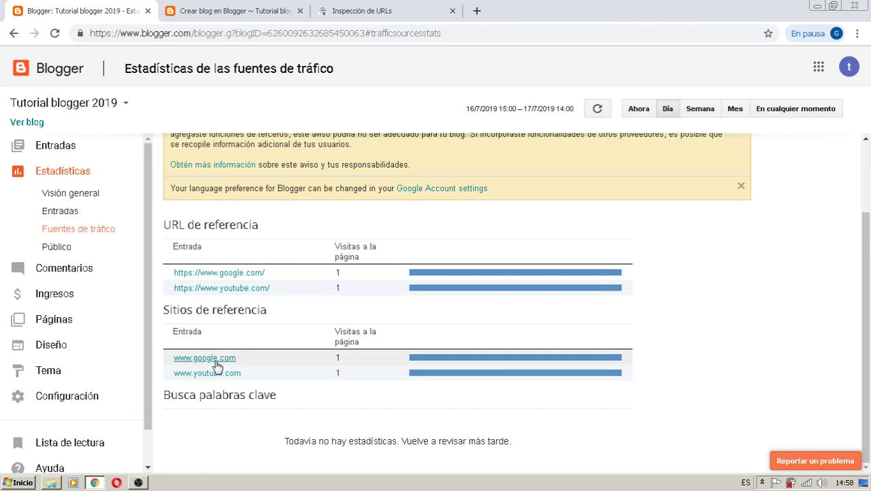
Examine the audience statistics by country, browser and operating system, marking the Región desconocida and Argentina entries in the country table.
{"action": "left_click", "coordinate": [61, 250]}
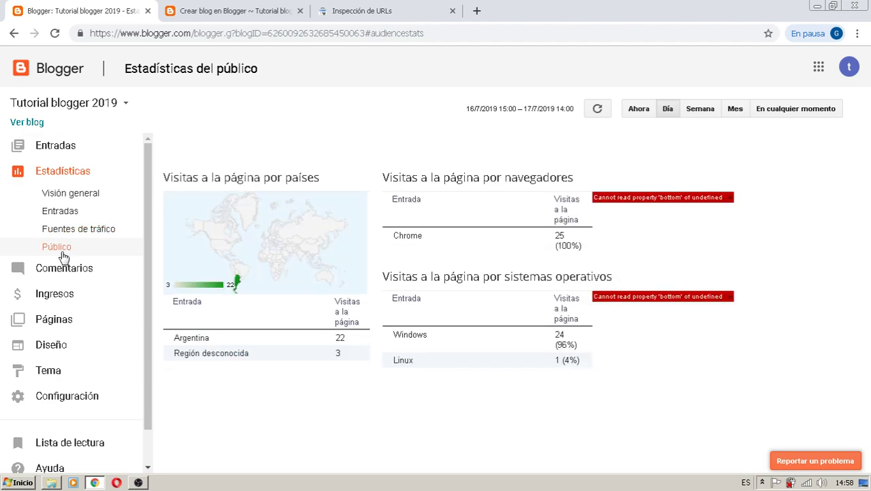
{"action": "left_click_drag", "start_coordinate": [870, 158], "coordinate": [870, 225]}
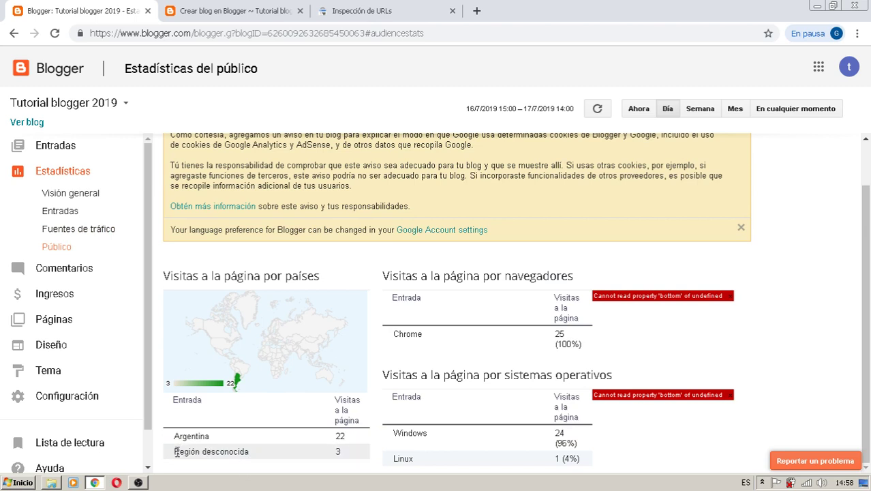
{"action": "left_click_drag", "start_coordinate": [177, 452], "coordinate": [254, 457]}
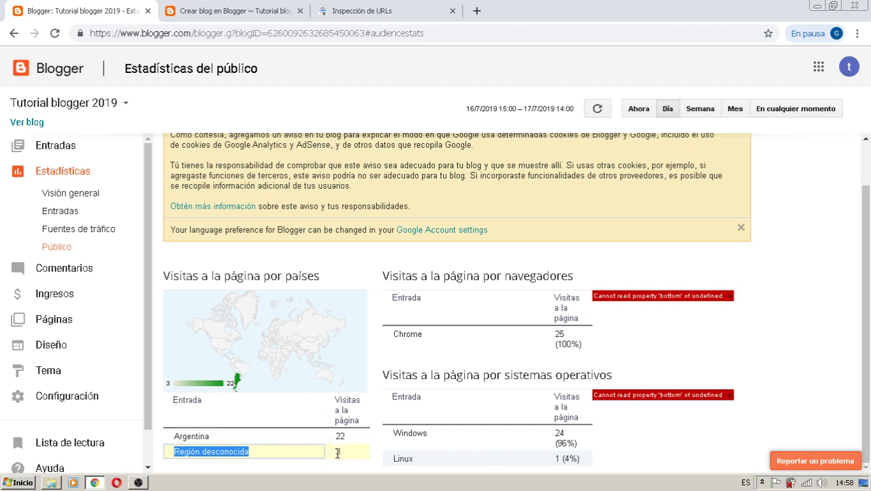
{"action": "left_click_drag", "start_coordinate": [337, 453], "coordinate": [354, 457]}
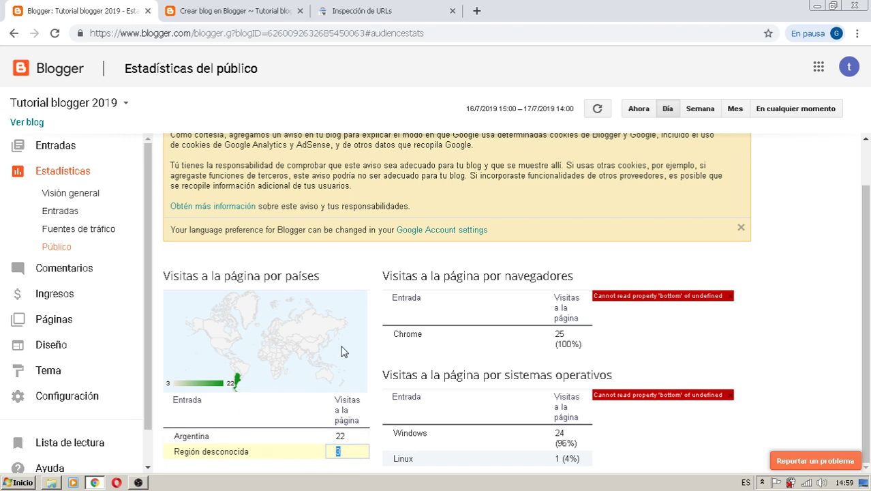
{"action": "left_click", "coordinate": [185, 435]}
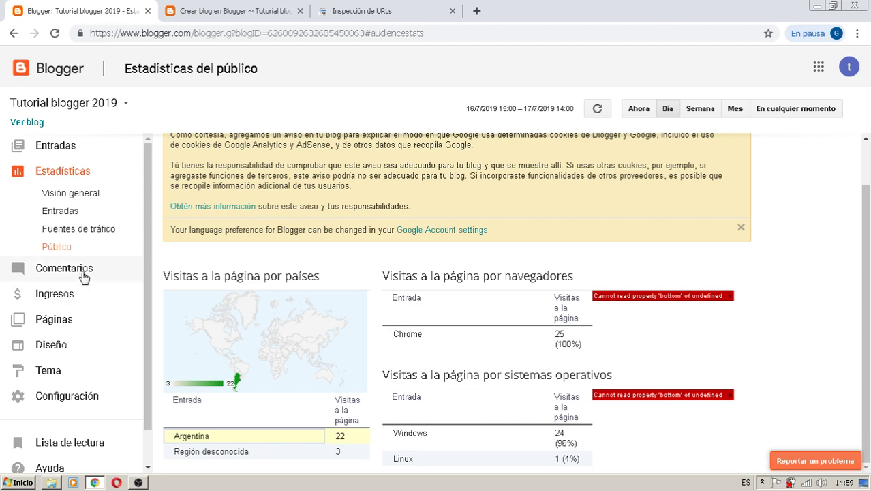
{"action": "left_click", "coordinate": [55, 180]}
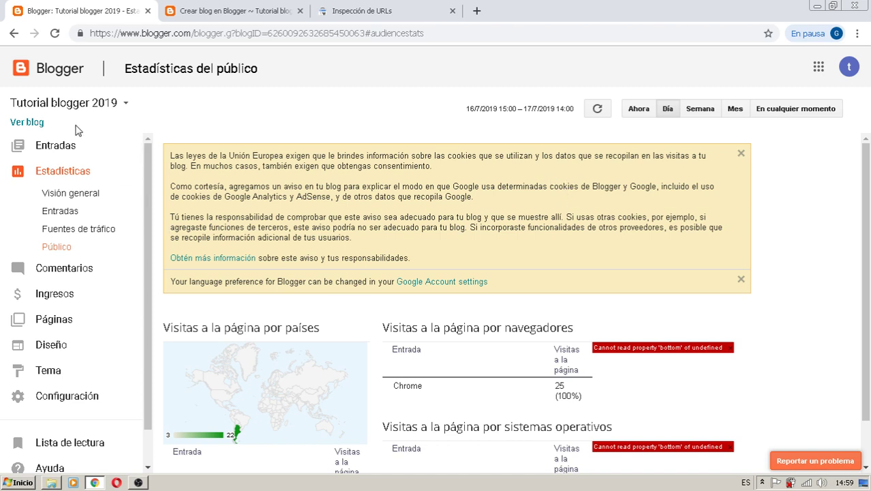
Check the blog's published comments and its spam comments, and return to the published ones.
{"action": "left_click", "coordinate": [64, 273]}
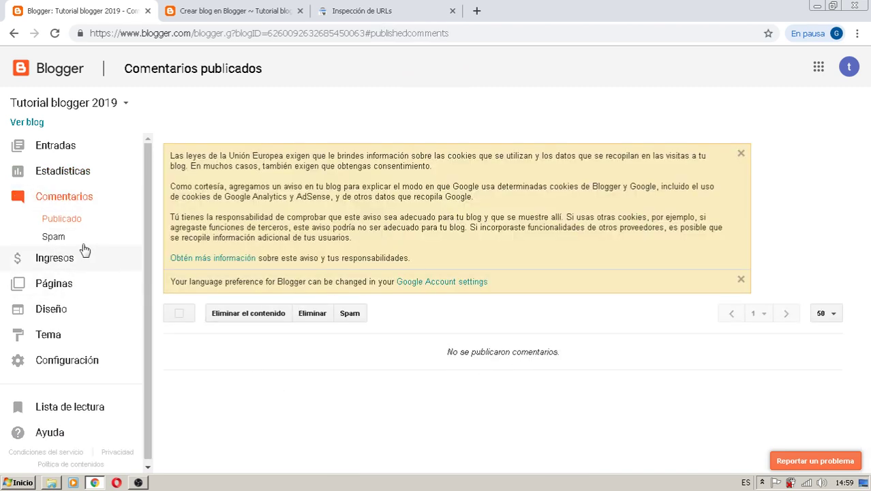
{"action": "left_click", "coordinate": [59, 239]}
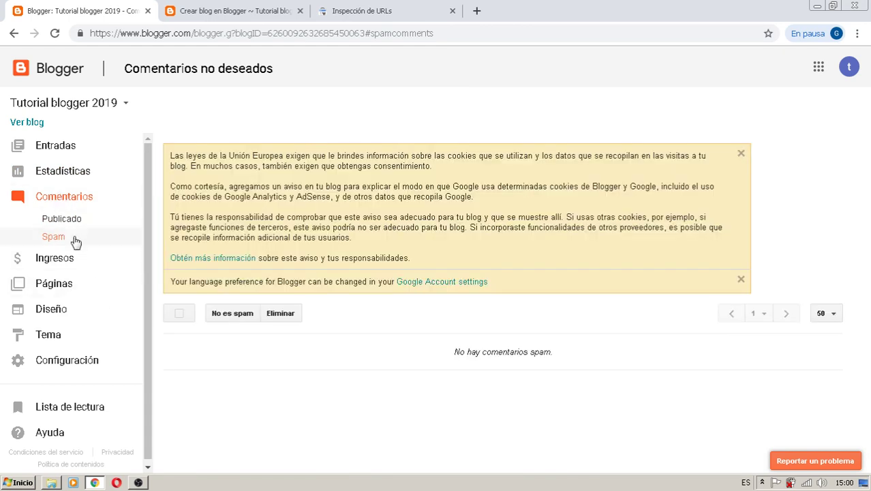
{"action": "left_click", "coordinate": [61, 221]}
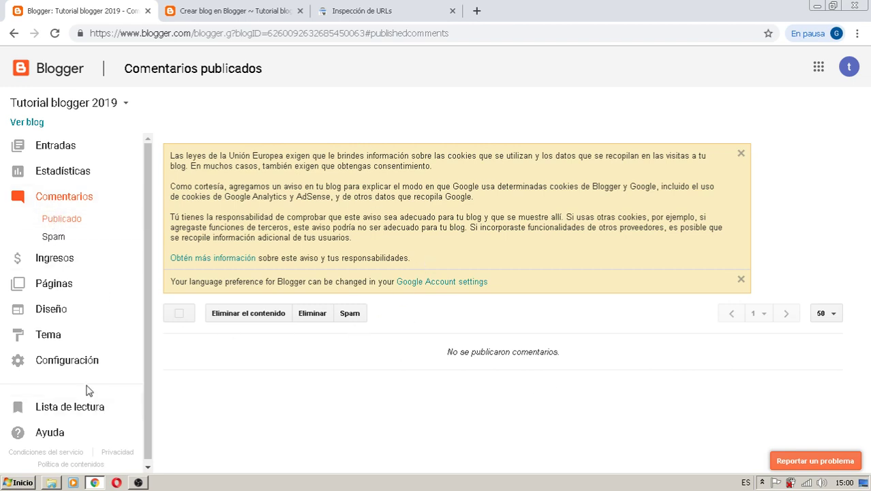
View the AdSense requirements information for the blog's income and the list of all pages.
{"action": "left_click", "coordinate": [42, 263]}
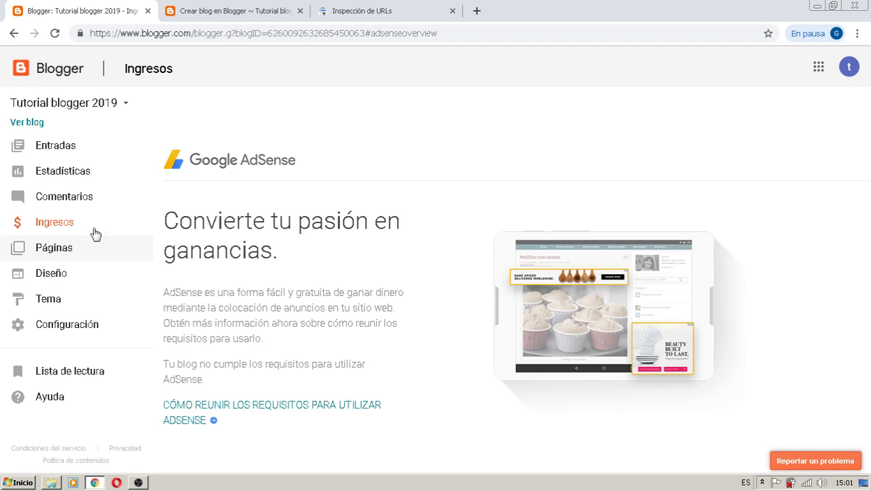
{"action": "left_click", "coordinate": [48, 248]}
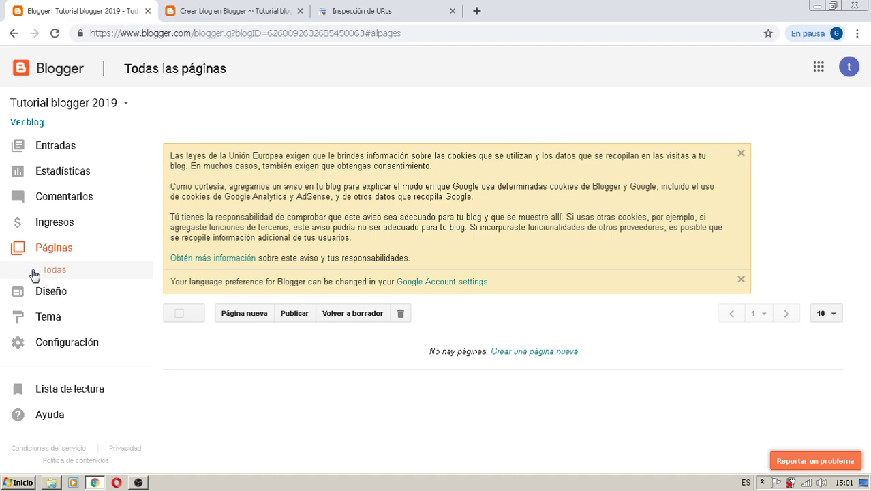
Look through the gadget sections of the blog's layout and switch to the published "Crear blog en Blogger" post.
{"action": "left_click", "coordinate": [54, 297]}
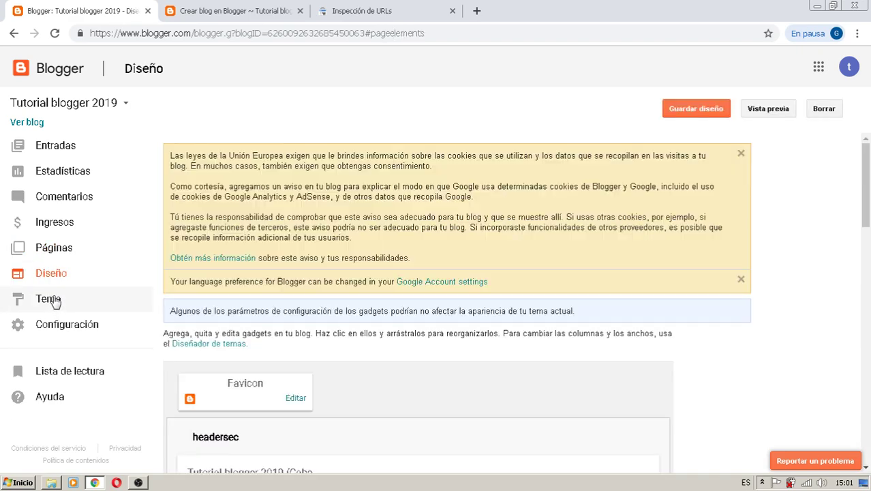
{"action": "scroll", "coordinate": [563, 304], "scroll_direction": "down", "scroll_amount": 2}
{"action": "scroll", "coordinate": [563, 304], "scroll_direction": "down", "scroll_amount": 2}
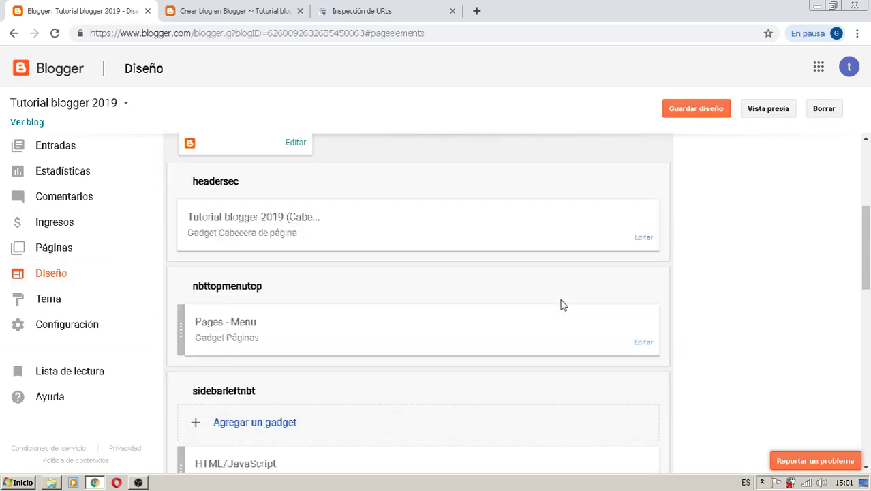
{"action": "scroll", "coordinate": [563, 305], "scroll_direction": "down", "scroll_amount": 3}
{"action": "scroll", "coordinate": [563, 311], "scroll_direction": "down", "scroll_amount": 4}
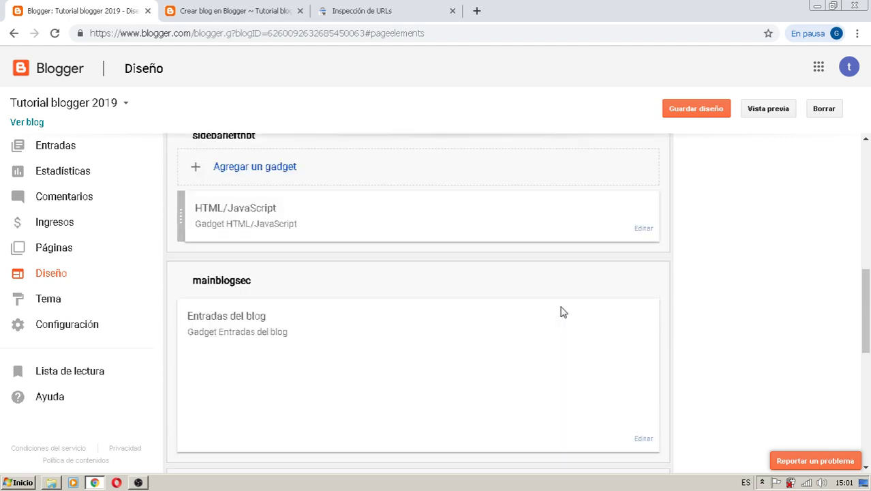
{"action": "scroll", "coordinate": [425, 348], "scroll_direction": "up", "scroll_amount": 1}
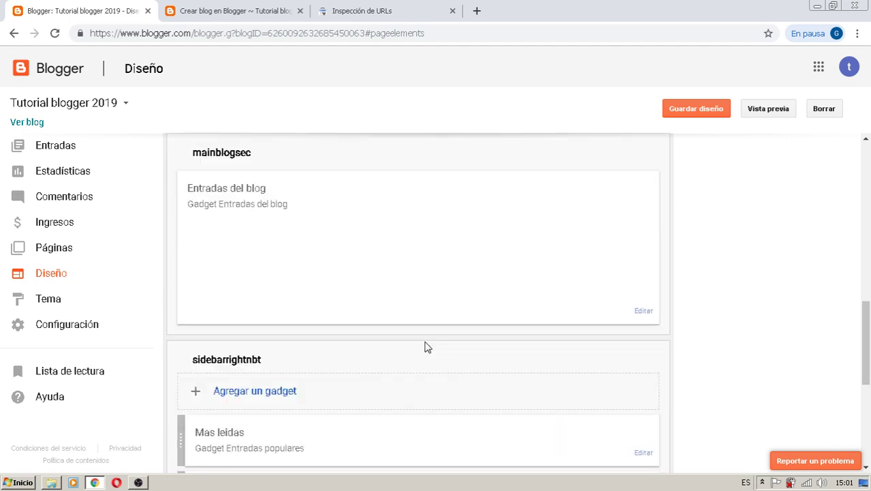
{"action": "left_click", "coordinate": [196, 9]}
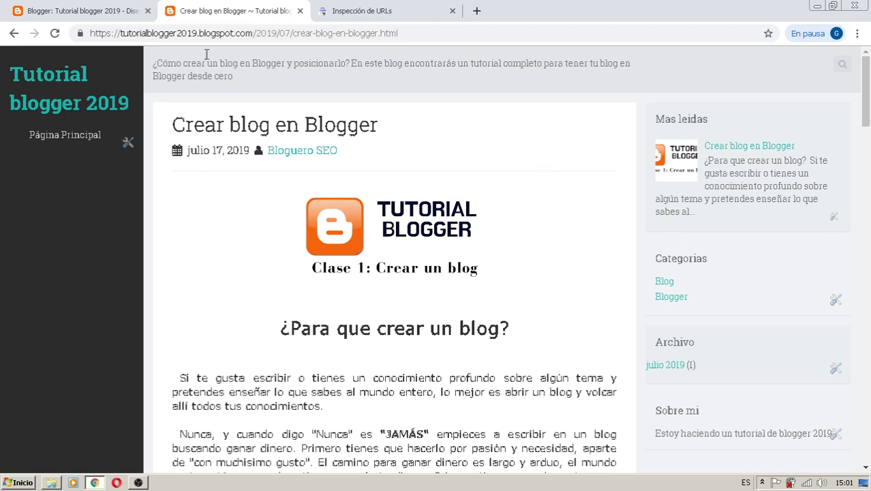
Switch to Google Search Console and inspect the "Crear blog en Blogger" post's URL again.
{"action": "left_click", "coordinate": [73, 11]}
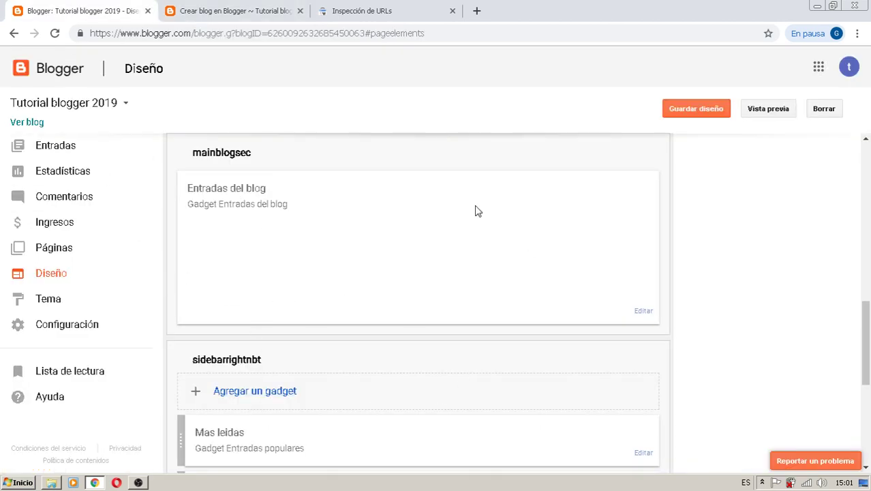
{"action": "left_click", "coordinate": [349, 11]}
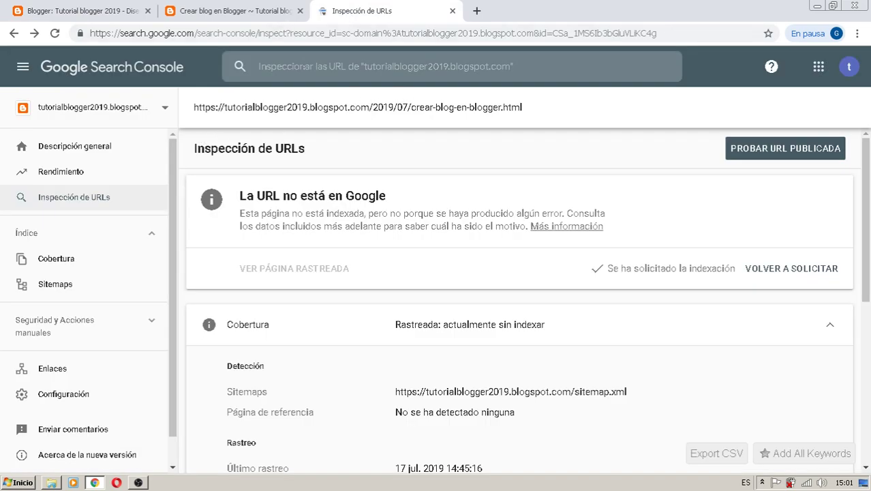
{"action": "left_click", "coordinate": [331, 66]}
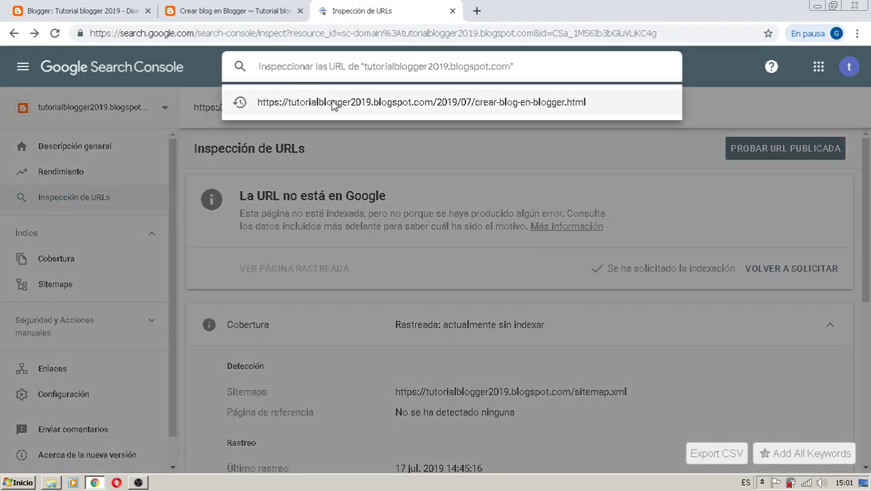
{"action": "left_click", "coordinate": [332, 104]}
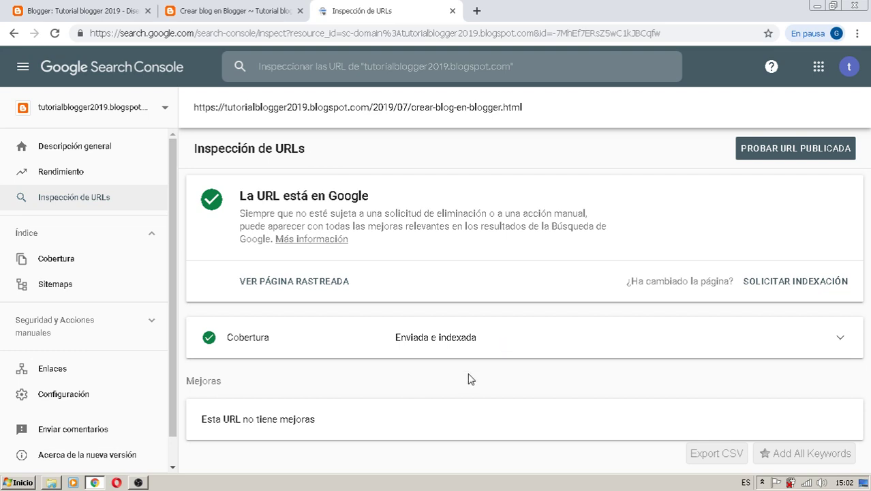
Expand the URL's coverage details, mark the sitemap address under Detección and open the Sitemaps report.
{"action": "left_click", "coordinate": [446, 342]}
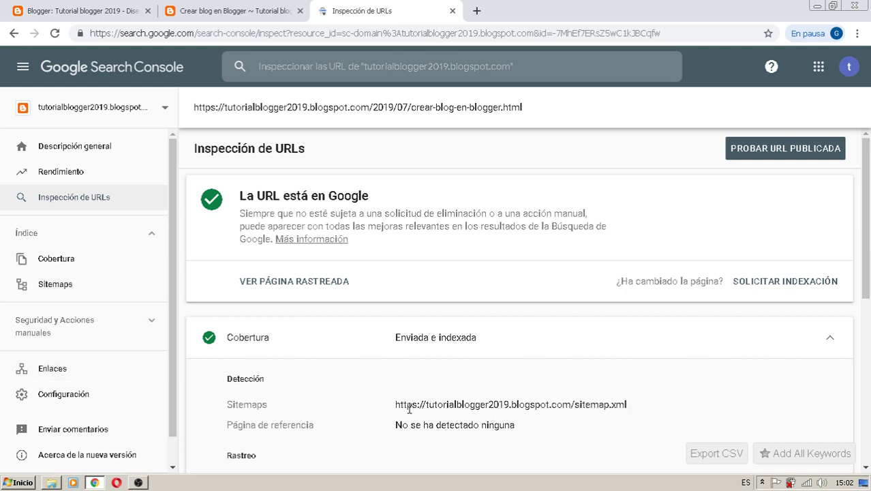
{"action": "left_click_drag", "start_coordinate": [396, 405], "coordinate": [632, 405]}
{"action": "left_click", "coordinate": [21, 283]}
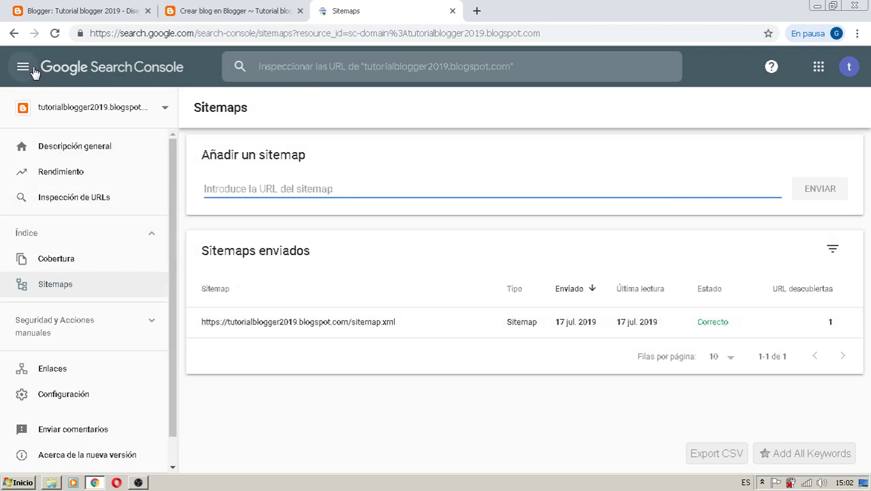
Inspect the "Crear blog en Blogger" URL once more and mark the last crawl time in its coverage details.
{"action": "left_click", "coordinate": [415, 69]}
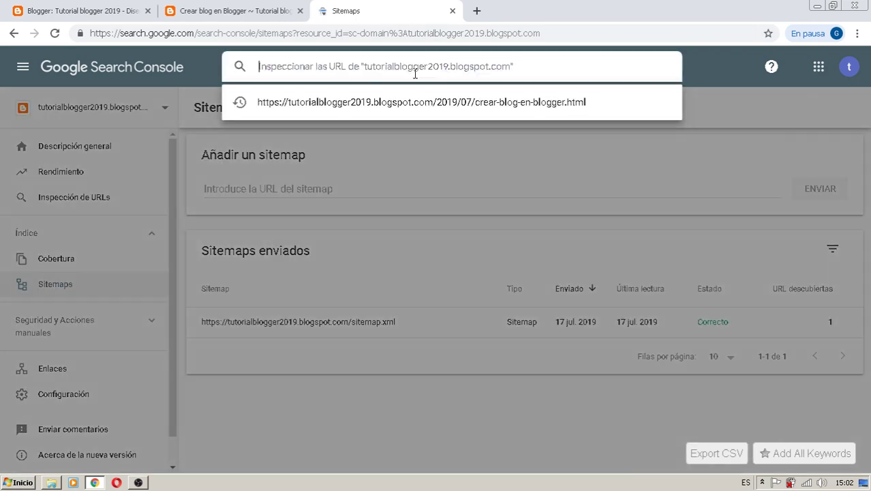
{"action": "left_click", "coordinate": [377, 102]}
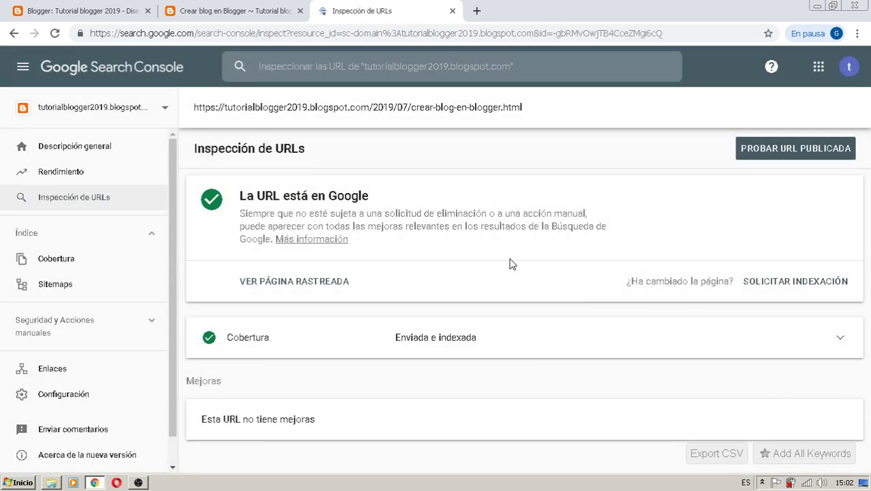
{"action": "left_click", "coordinate": [501, 345]}
{"action": "scroll", "coordinate": [858, 294], "scroll_direction": "down", "scroll_amount": 3}
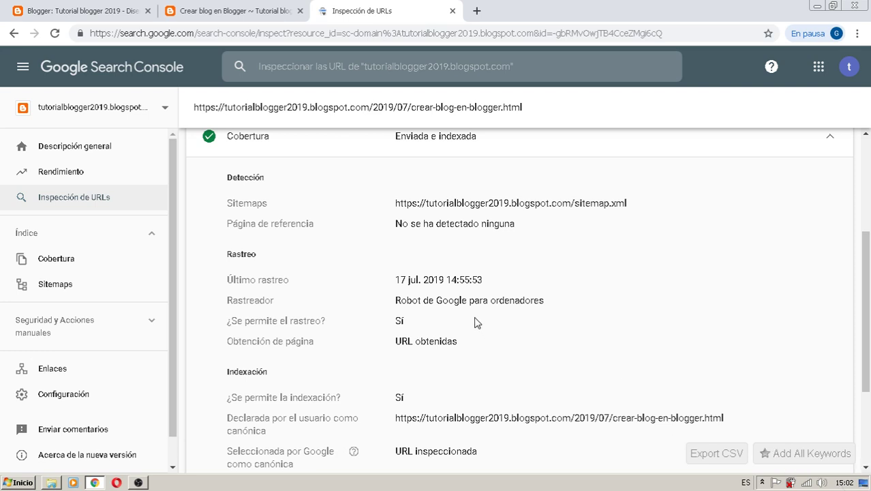
{"action": "left_click_drag", "start_coordinate": [451, 280], "coordinate": [481, 274]}
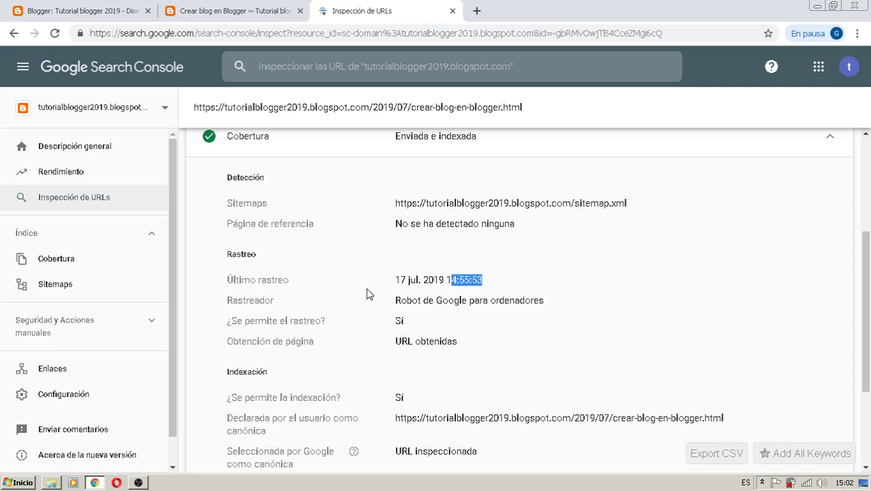
{"action": "left_click", "coordinate": [386, 227]}
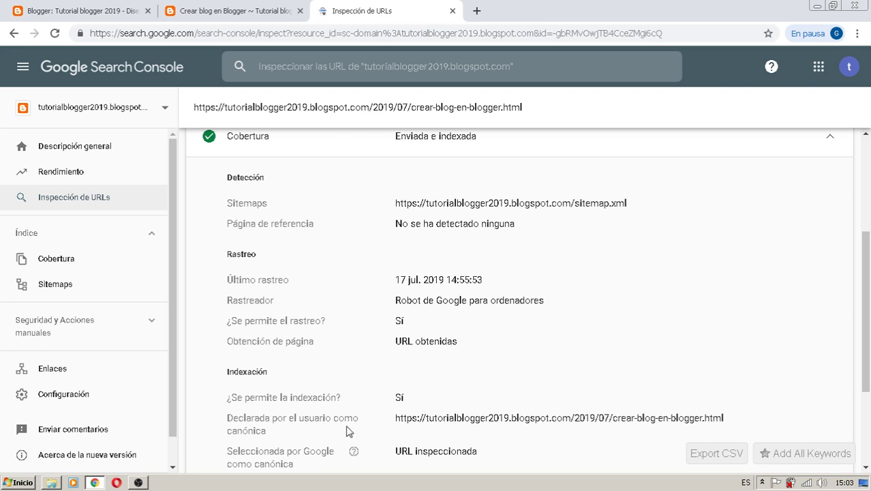
Mark the user-declared canonical URL under Indexación and read through the rest of the inspection report.
{"action": "left_click_drag", "start_coordinate": [395, 418], "coordinate": [736, 424]}
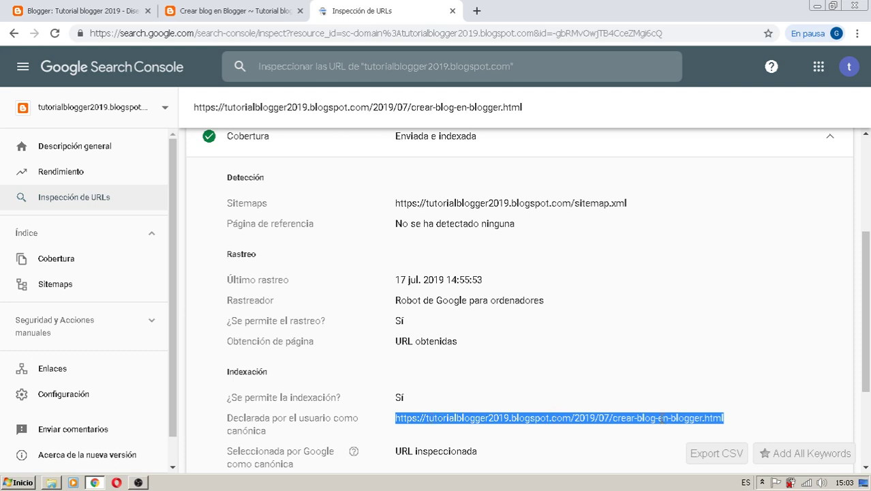
{"action": "left_click", "coordinate": [395, 424]}
{"action": "left_click_drag", "start_coordinate": [398, 415], "coordinate": [728, 422]}
{"action": "left_click_drag", "start_coordinate": [395, 421], "coordinate": [741, 415]}
{"action": "left_click_drag", "start_coordinate": [867, 326], "coordinate": [864, 392]}
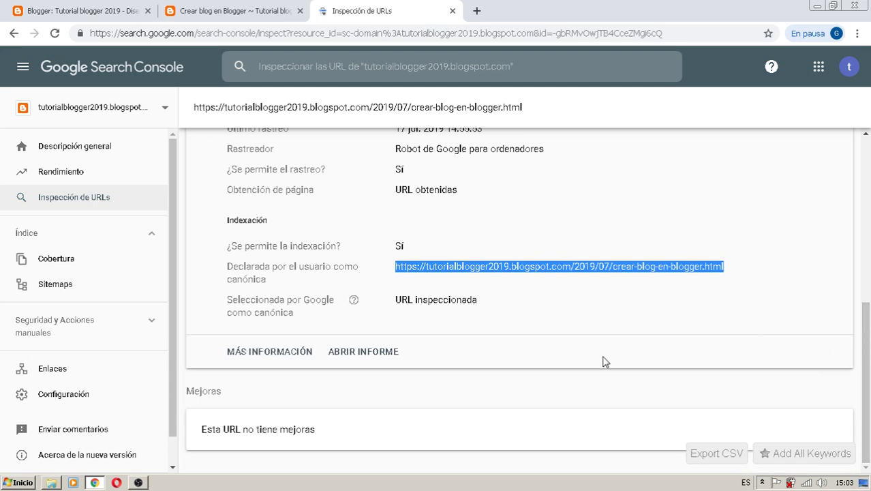
{"action": "left_click_drag", "start_coordinate": [868, 407], "coordinate": [869, 227]}
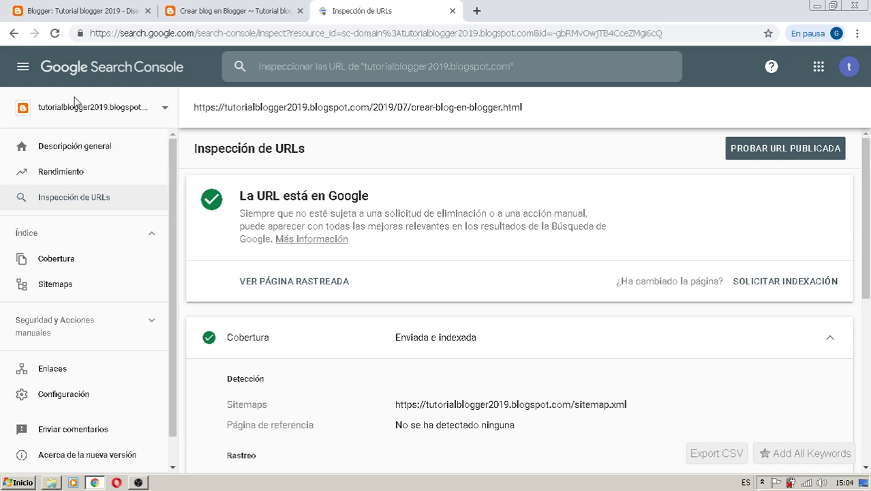
Check the submitted sitemaps and the published post, and open the list of all posts in Blogger.
{"action": "left_click", "coordinate": [96, 291]}
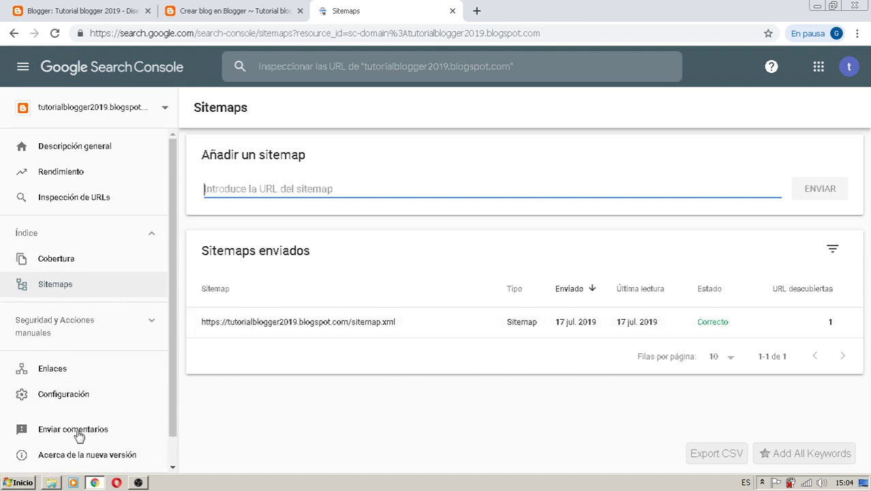
{"action": "left_click", "coordinate": [31, 368]}
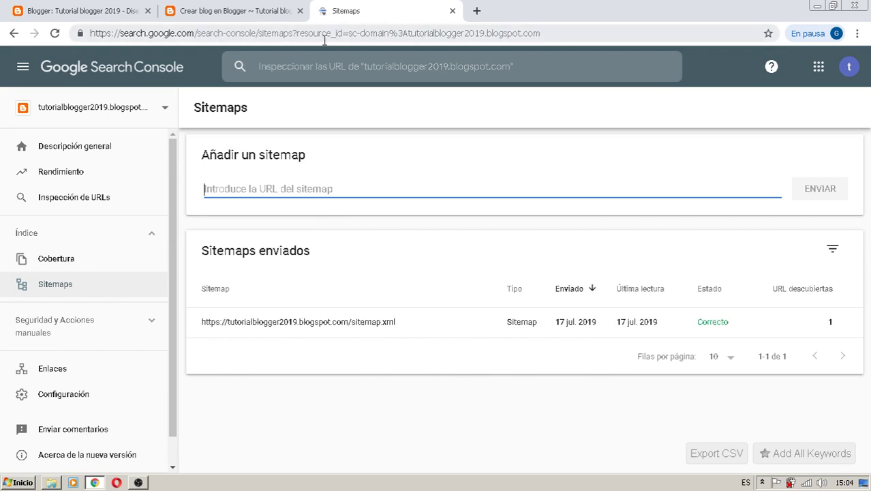
{"action": "left_click", "coordinate": [204, 11]}
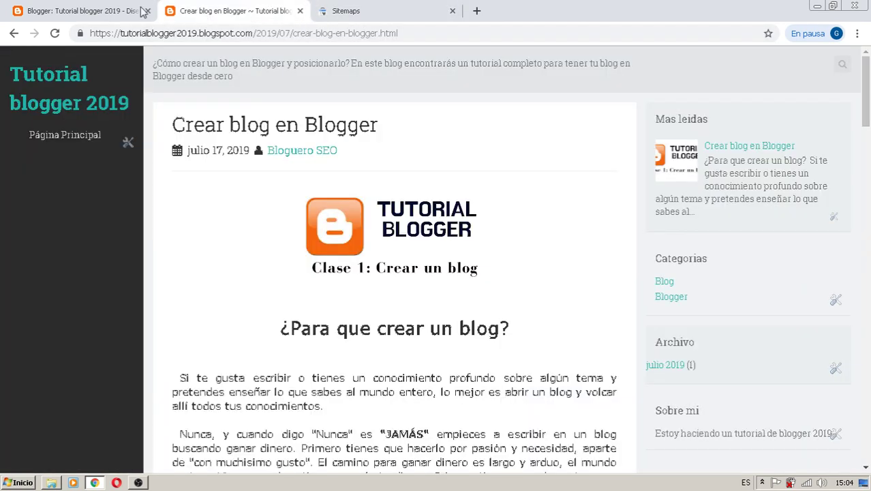
{"action": "left_click", "coordinate": [102, 12]}
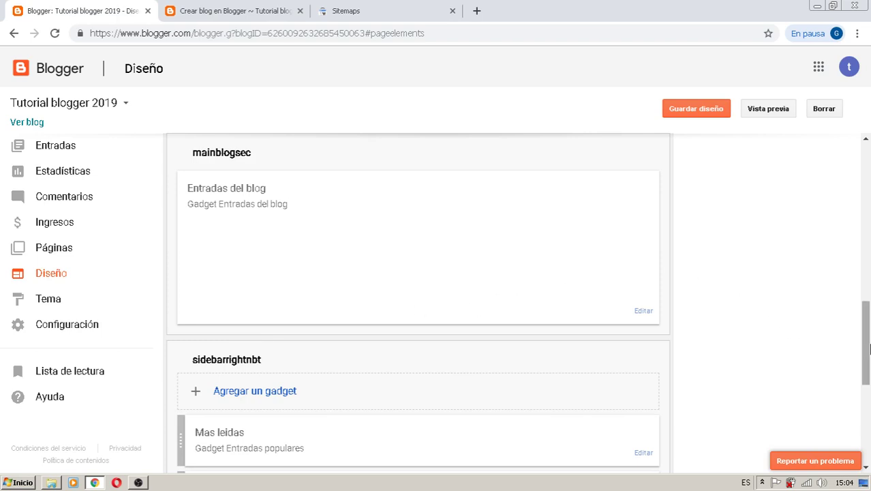
{"action": "left_click_drag", "start_coordinate": [864, 373], "coordinate": [864, 216]}
{"action": "left_click", "coordinate": [76, 145]}
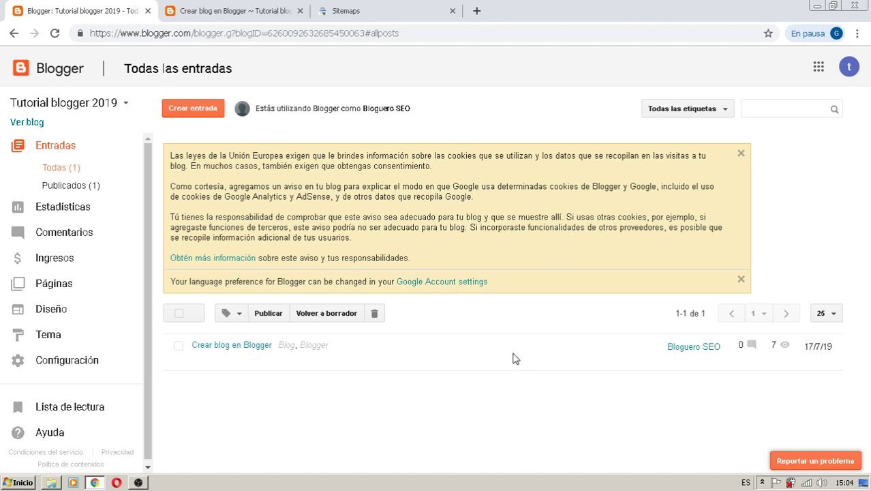
Review the Search Console sitemaps and the published post again, and return to Blogger's post list.
{"action": "left_click", "coordinate": [343, 10]}
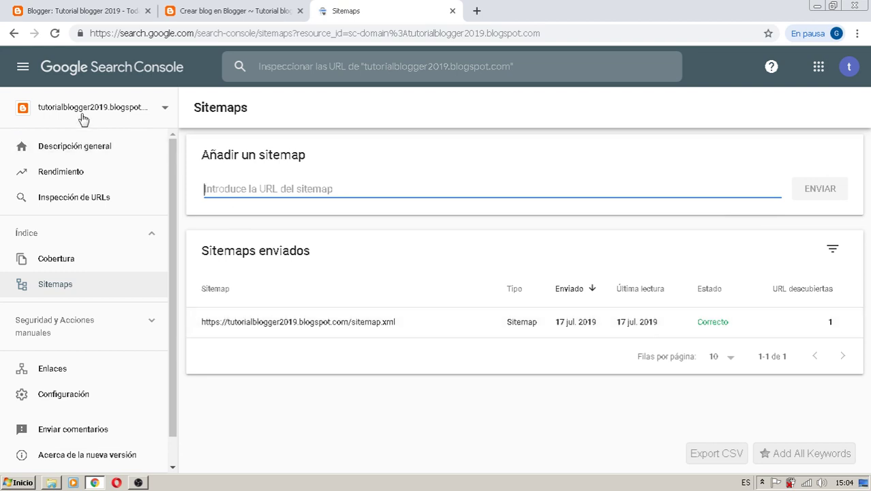
{"action": "left_click", "coordinate": [202, 10]}
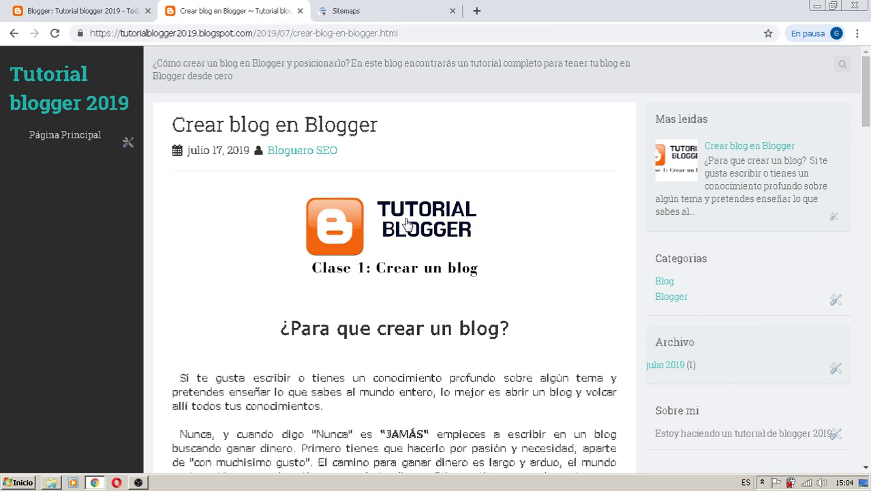
{"action": "left_click", "coordinate": [102, 11]}
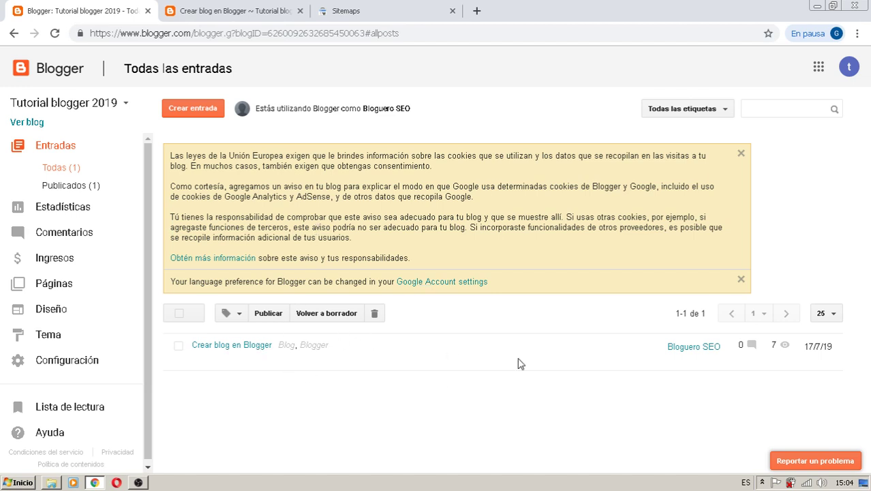
{"action": "mouse_move", "coordinate": [379, 362]}
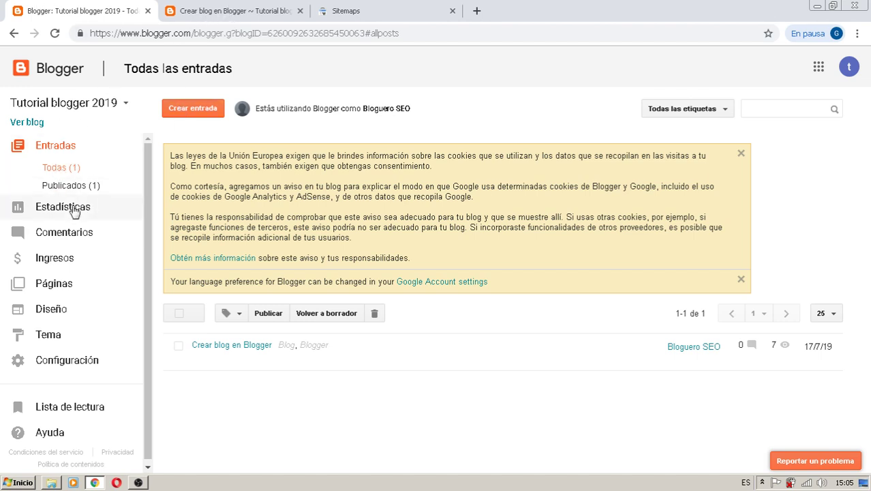
Open Blogger's search preferences, locate the Google Search Console setting under Rastreadores e índices and compare it with the open Search Console page.
{"action": "left_click", "coordinate": [48, 366]}
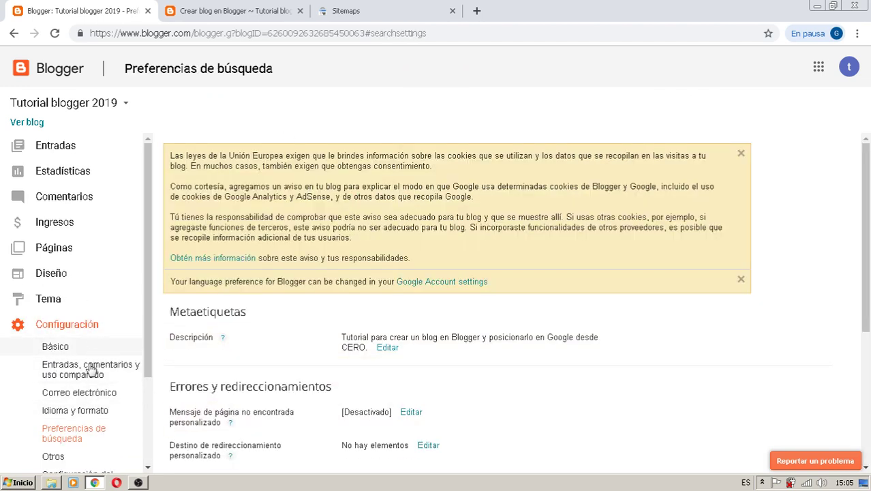
{"action": "scroll", "coordinate": [103, 357], "scroll_direction": "down", "scroll_amount": 2}
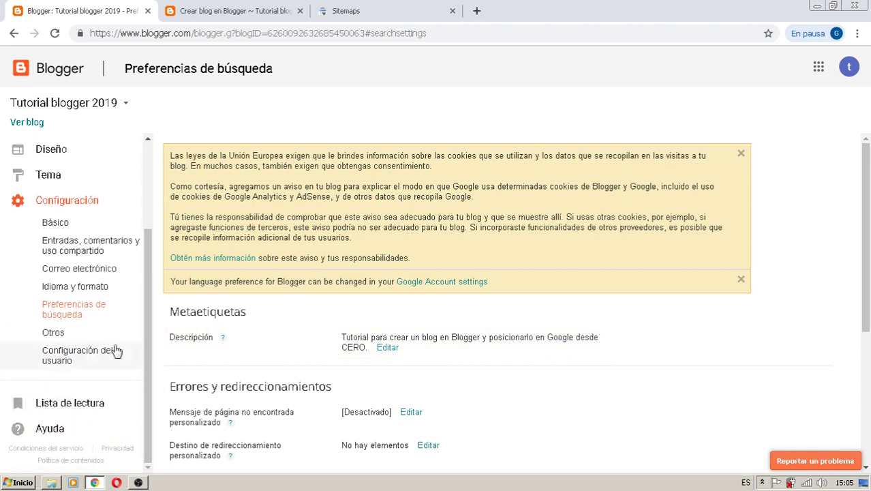
{"action": "scroll", "coordinate": [375, 372], "scroll_direction": "down", "scroll_amount": 3}
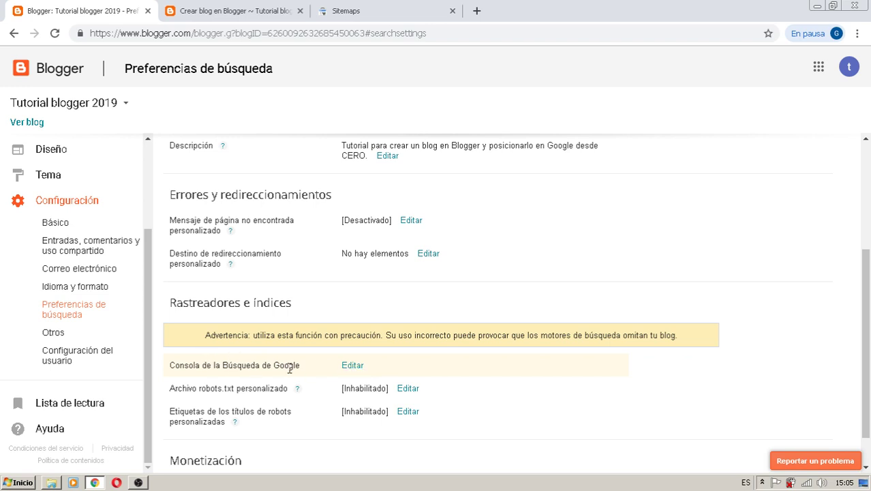
{"action": "left_click", "coordinate": [354, 12]}
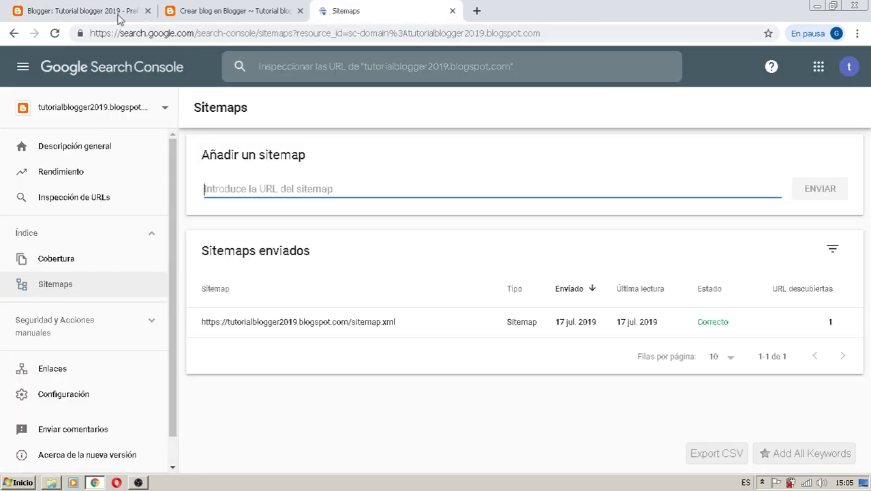
{"action": "left_click", "coordinate": [86, 10]}
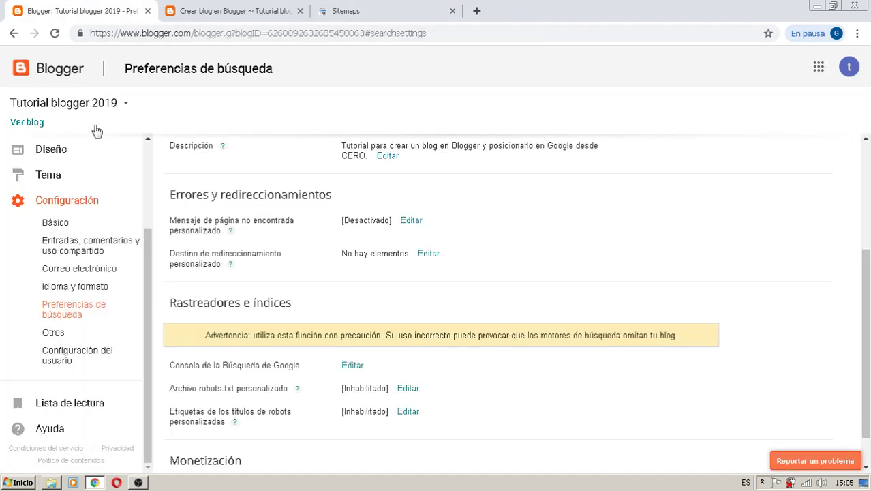
Launch Search Console from Blogger's search preferences, start it and view the blog's Sitemaps report.
{"action": "left_click", "coordinate": [353, 365]}
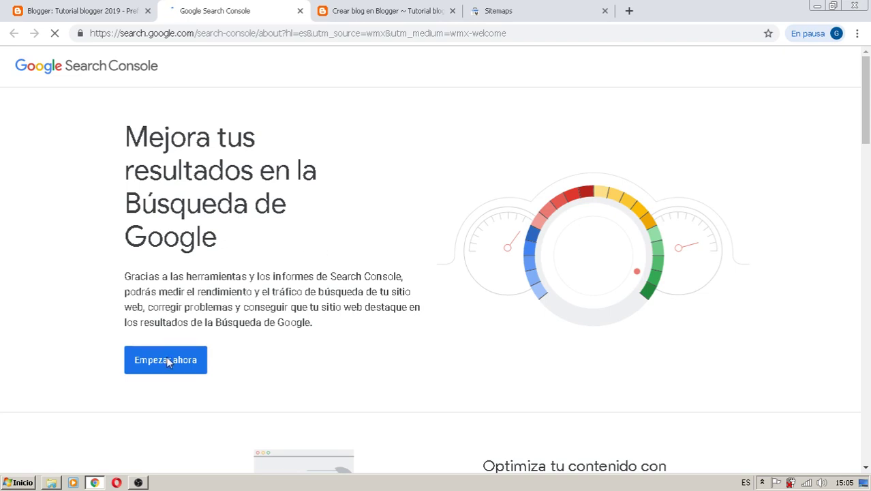
{"action": "left_click", "coordinate": [169, 363]}
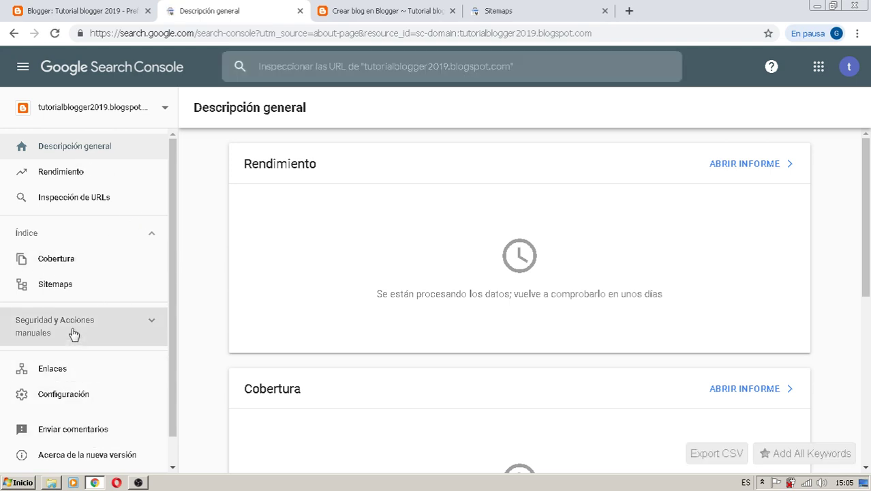
{"action": "left_click", "coordinate": [95, 290]}
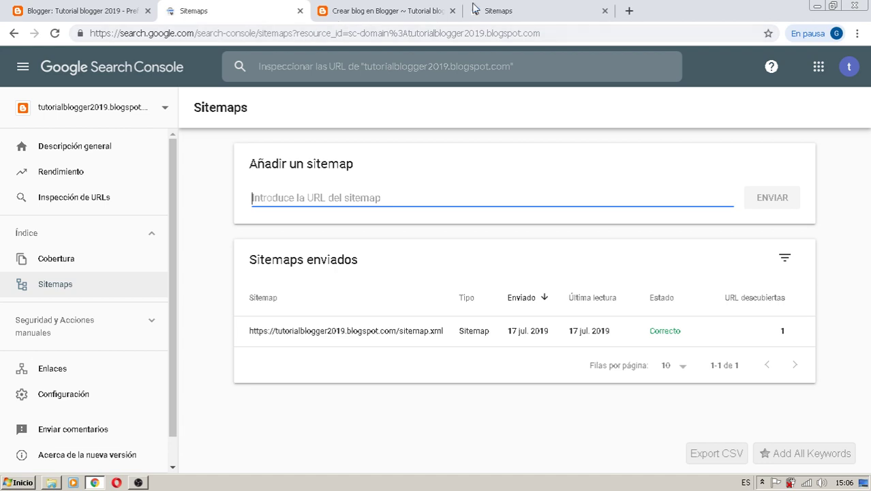
Compare the two open Search Console Sitemaps reports and return to Blogger's search preferences.
{"action": "left_click", "coordinate": [514, 8]}
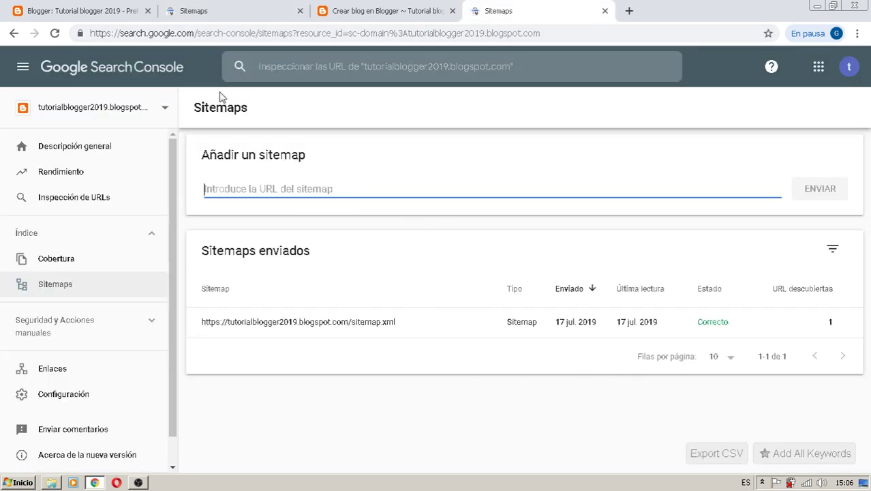
{"action": "left_click", "coordinate": [223, 12]}
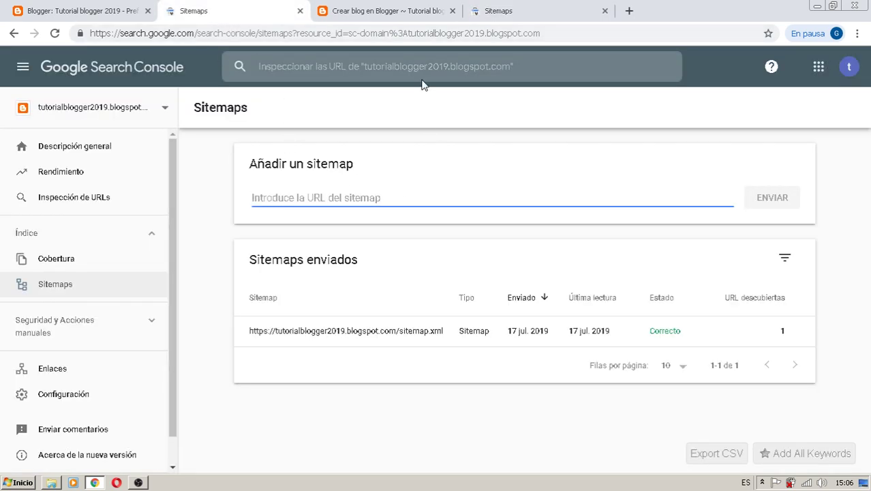
{"action": "left_click", "coordinate": [505, 12]}
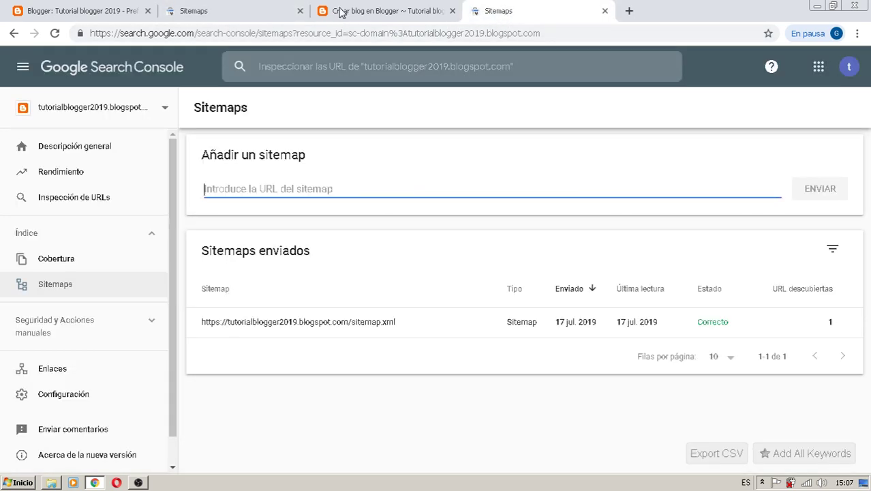
{"action": "left_click", "coordinate": [338, 10]}
{"action": "left_click", "coordinate": [242, 12]}
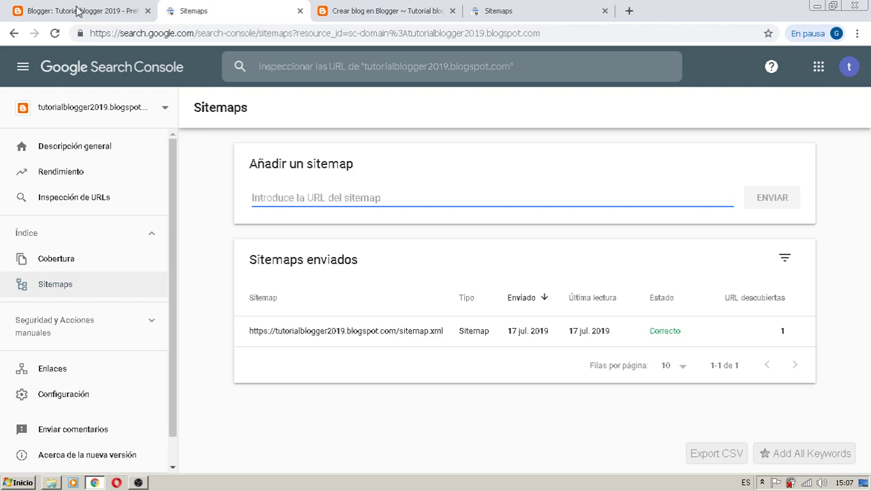
{"action": "left_click", "coordinate": [77, 11]}
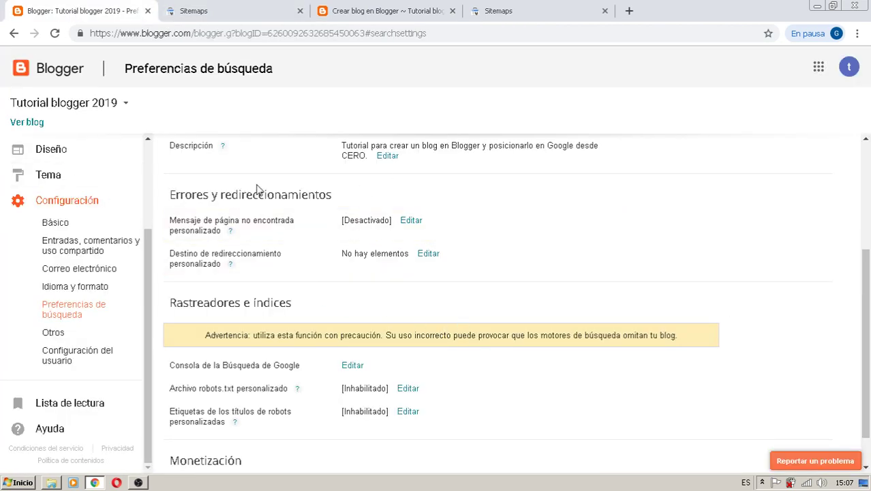
{"action": "left_click", "coordinate": [138, 483]}
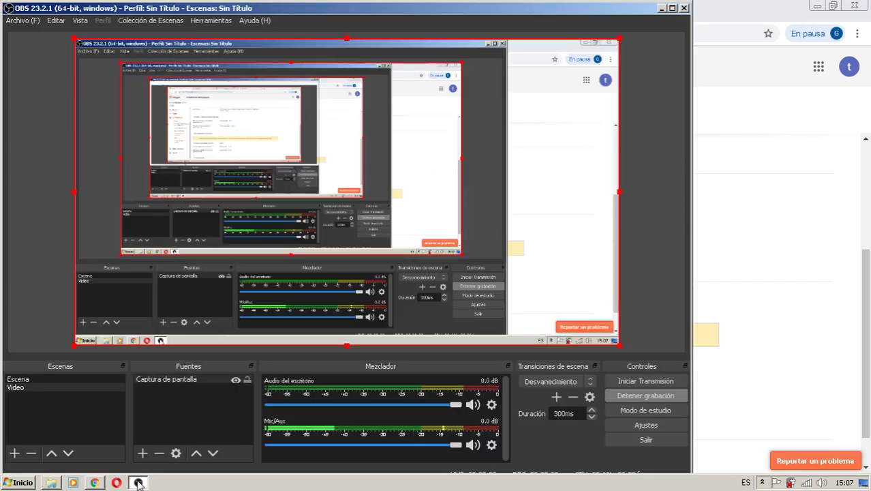